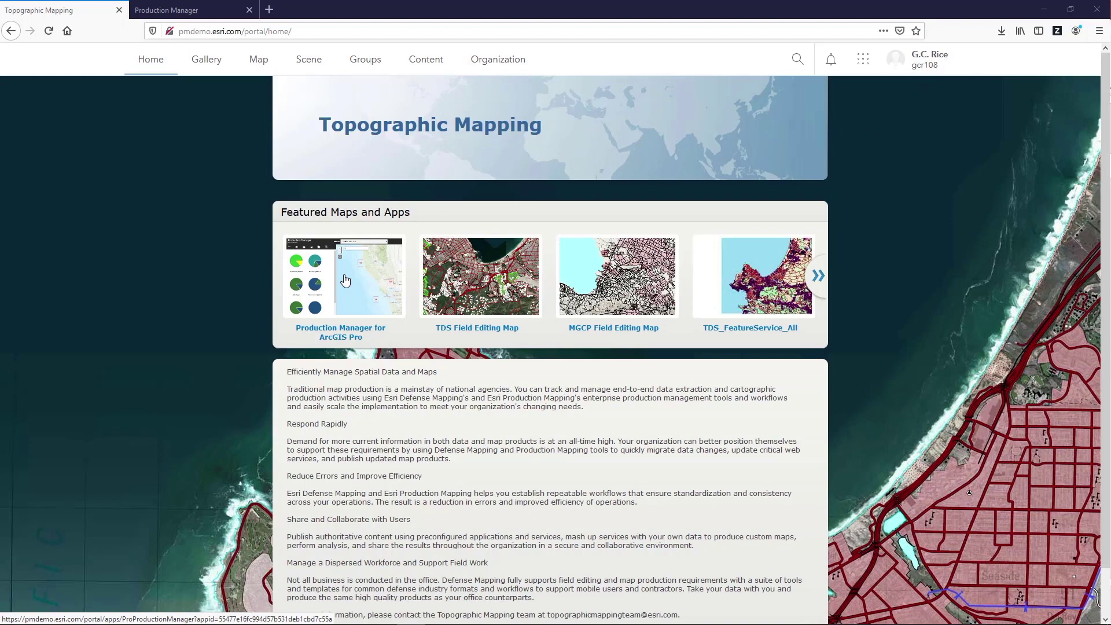
Switch to Production Manager, run the Open Extraction Jobs query under MGCP Jobs, and view the map details of job 14039.
click(177, 7)
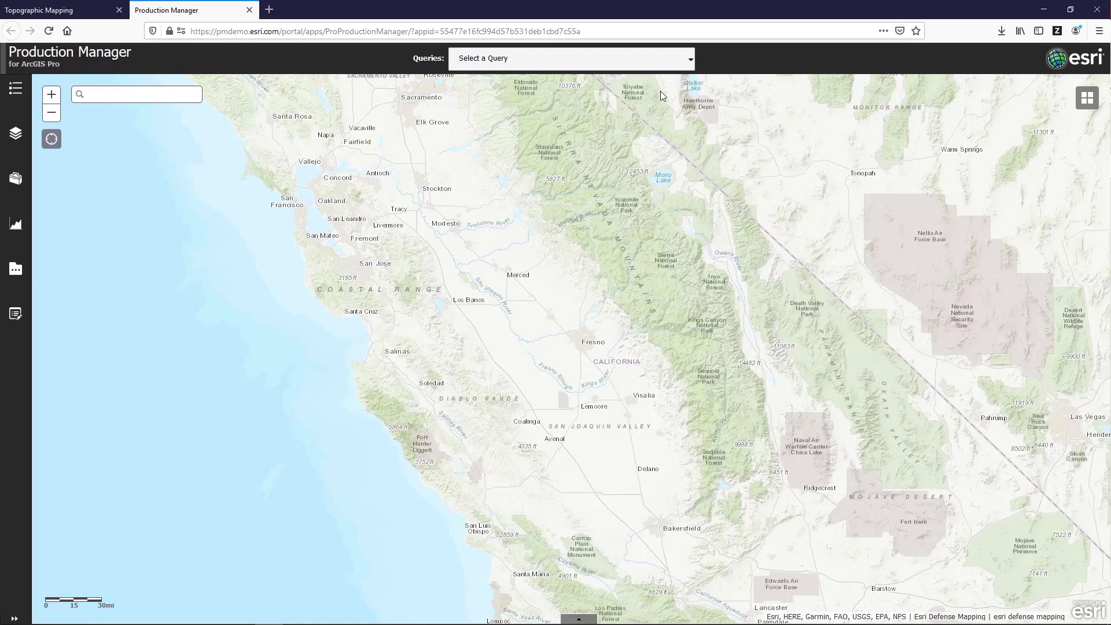
click(677, 65)
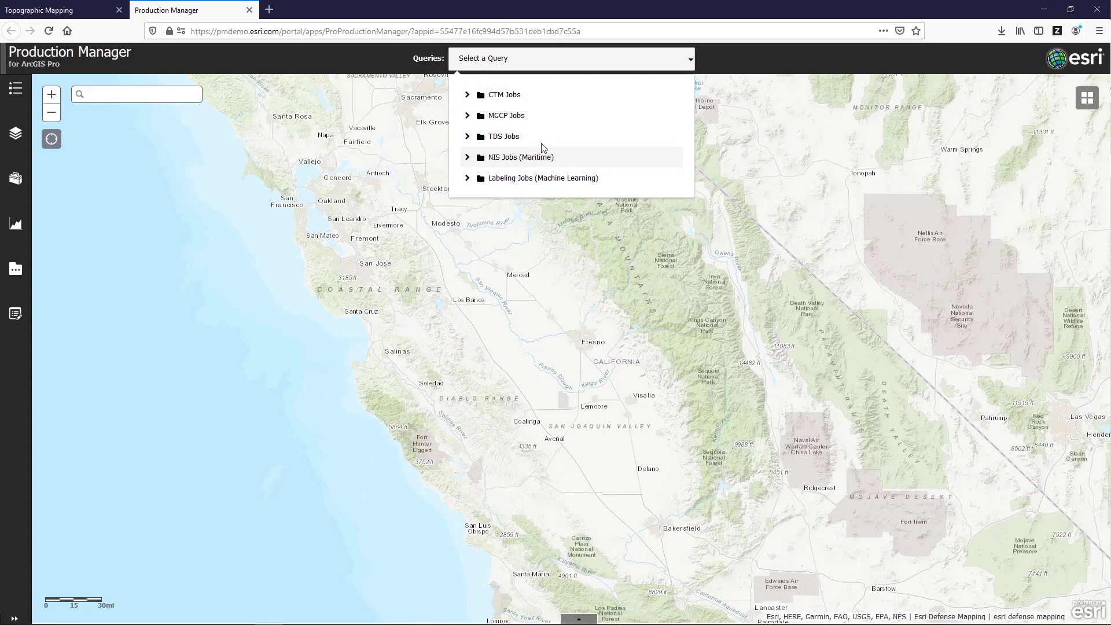
click(468, 116)
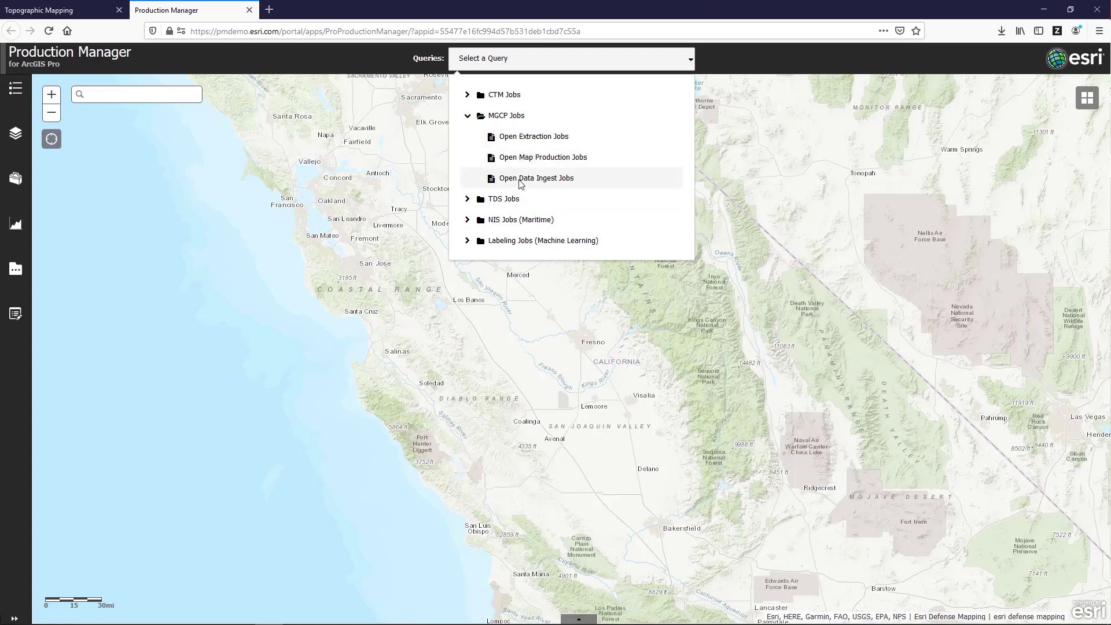
click(524, 140)
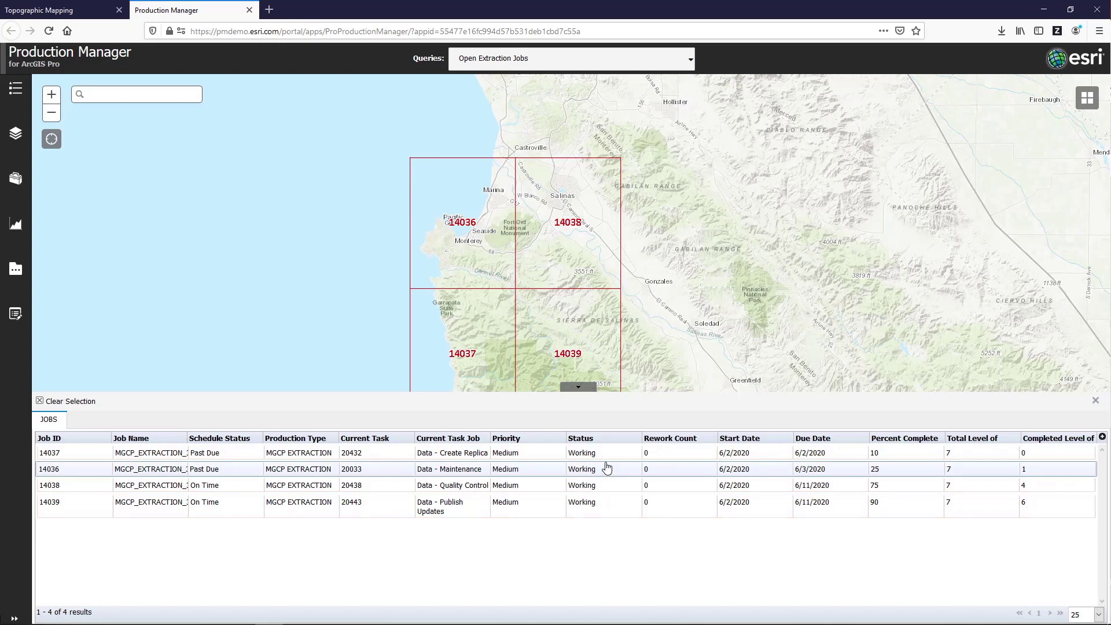
click(576, 325)
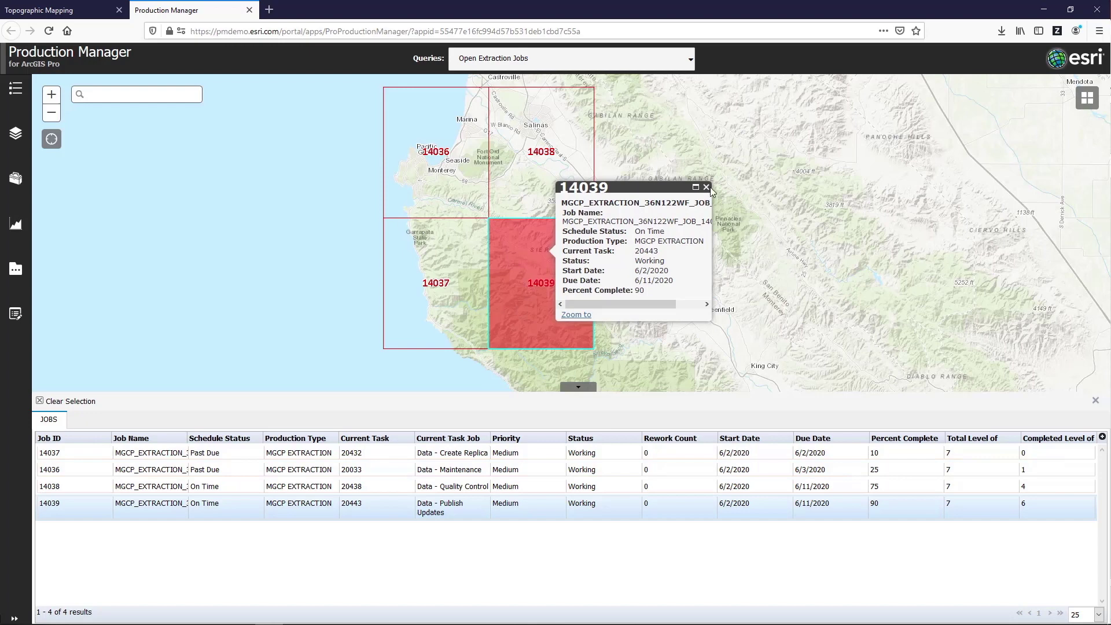
click(707, 188)
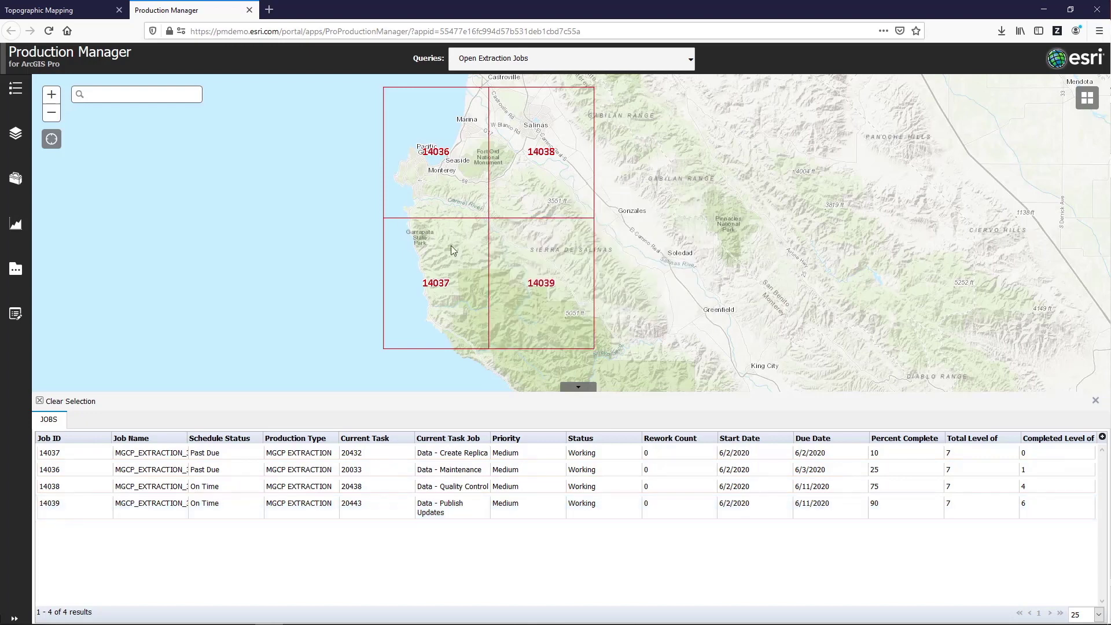
Examine the Schedule Status and Job Type charts for the queried jobs, isolating the Data - Quality Control jobs on the map.
click(15, 224)
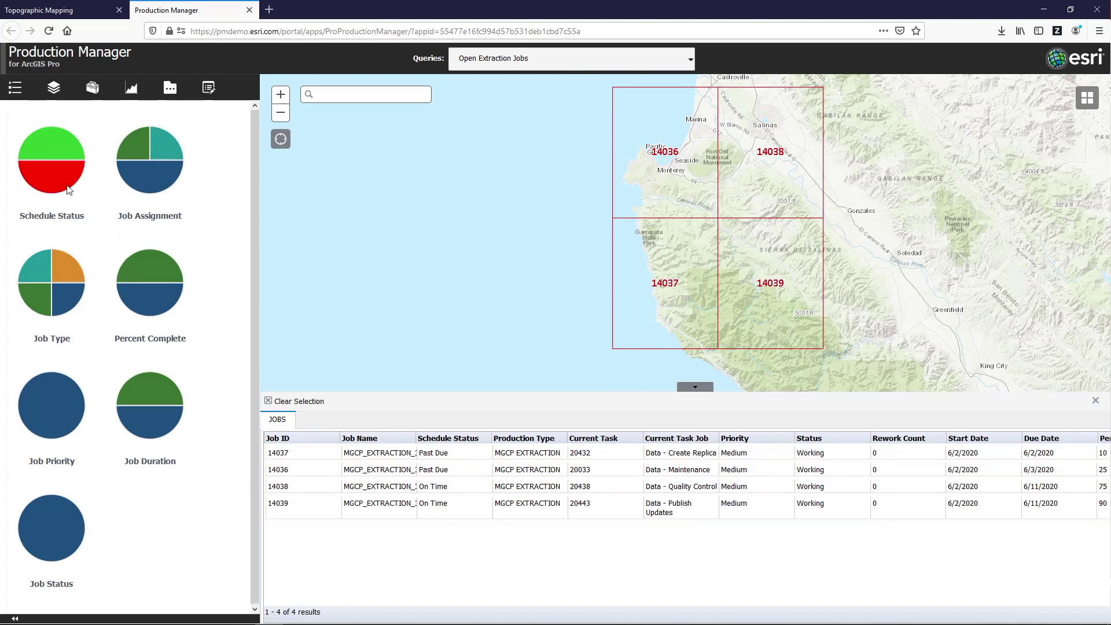
click(64, 176)
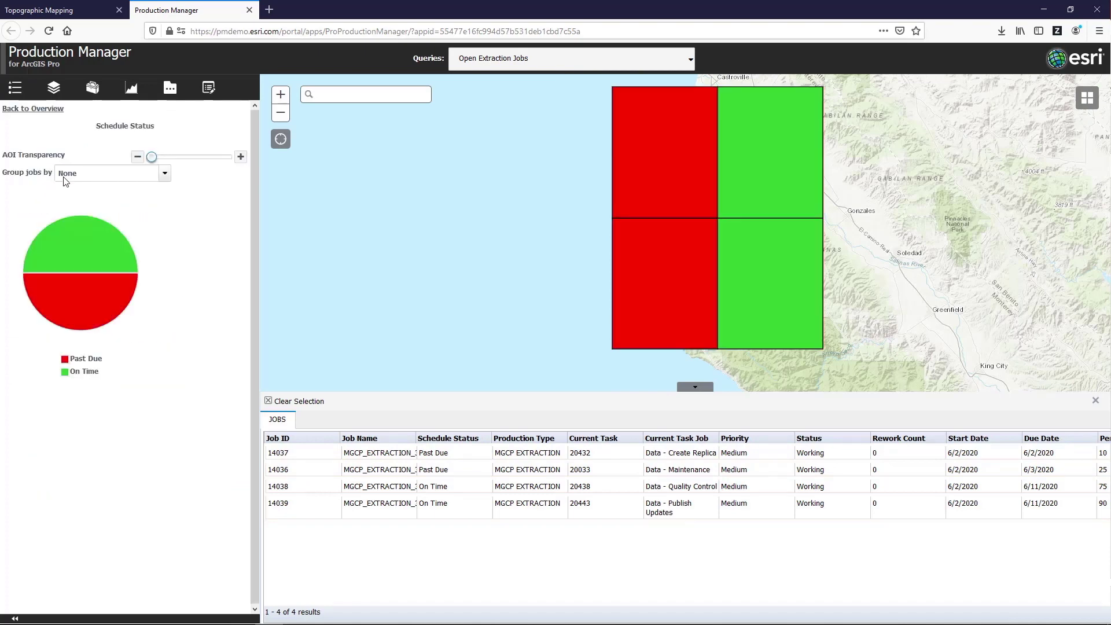
click(21, 110)
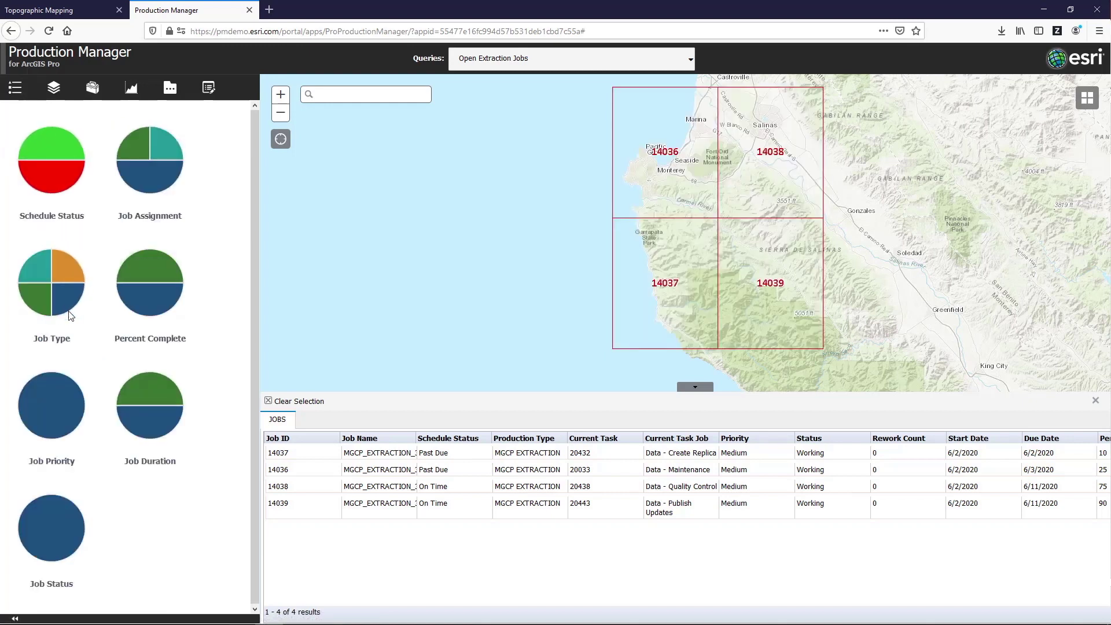
click(65, 296)
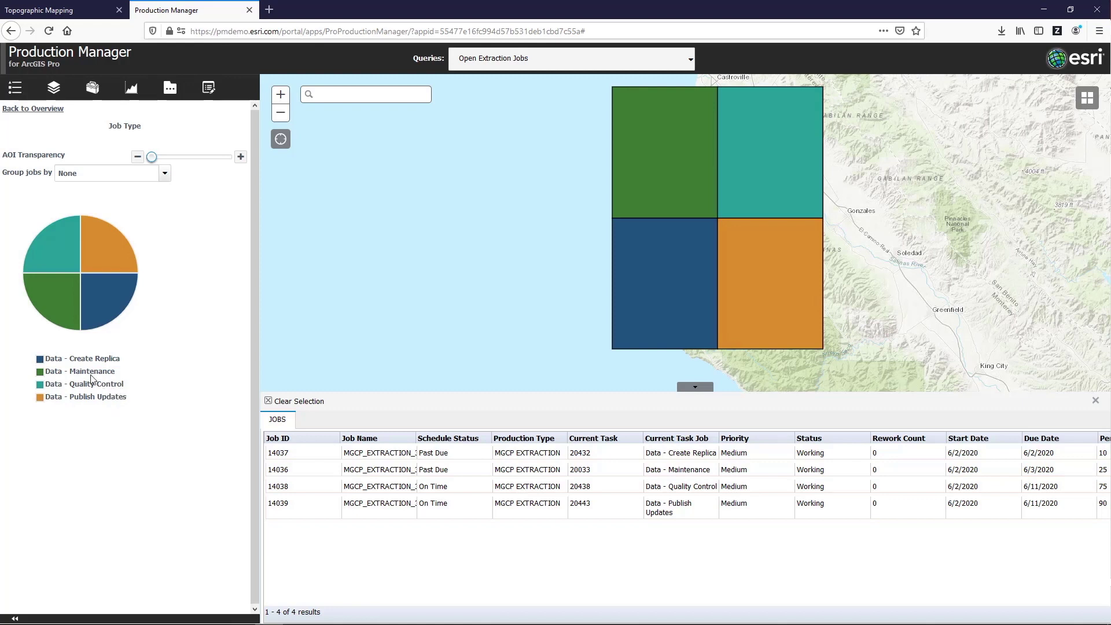
click(61, 299)
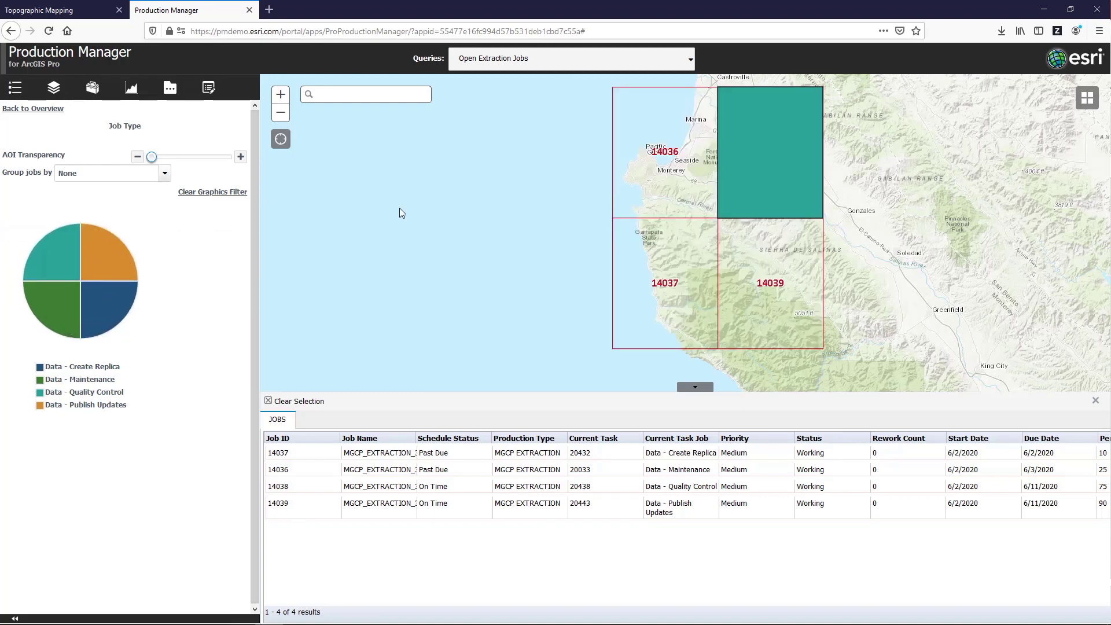
Start defining a new job with the MGCP DATA EXTRACTION task group type.
click(94, 88)
drag(558, 202, 531, 234)
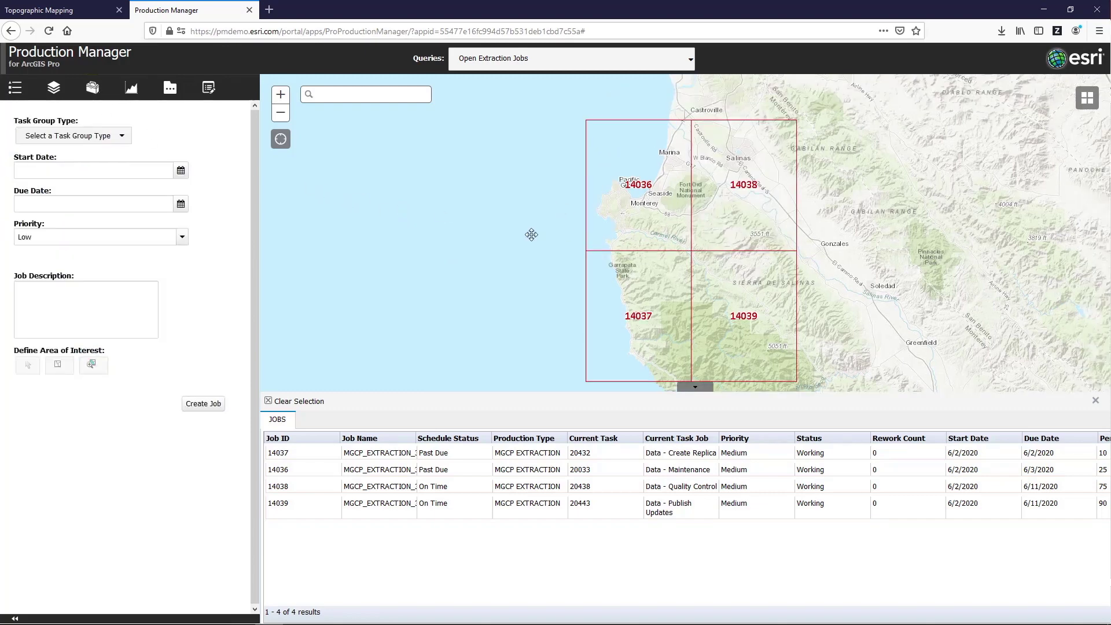
scroll(526, 239, down, 1)
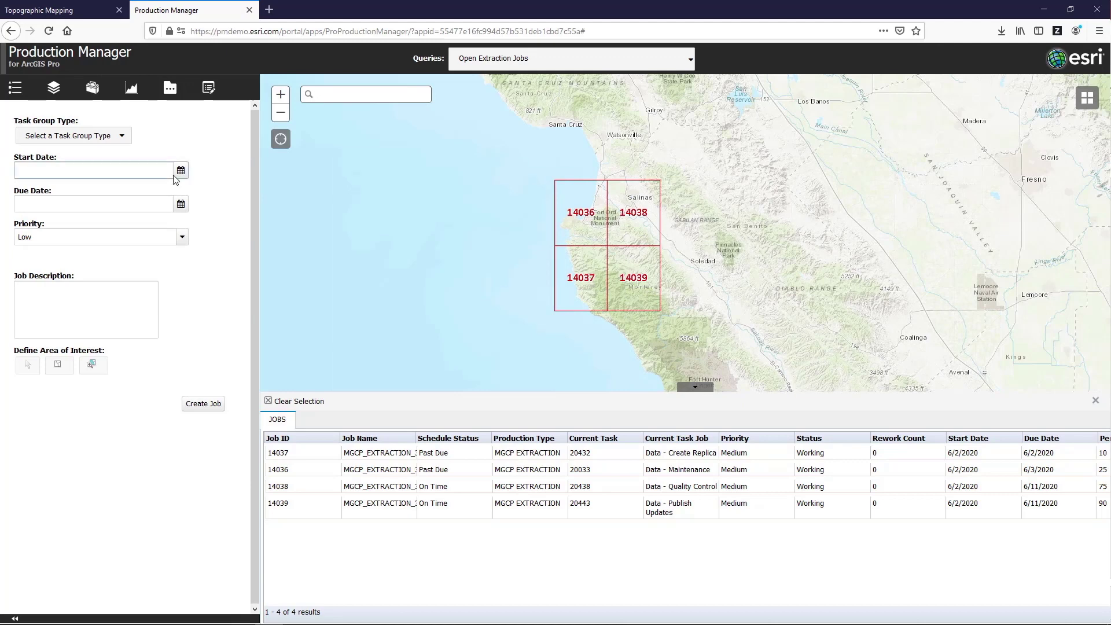
click(119, 139)
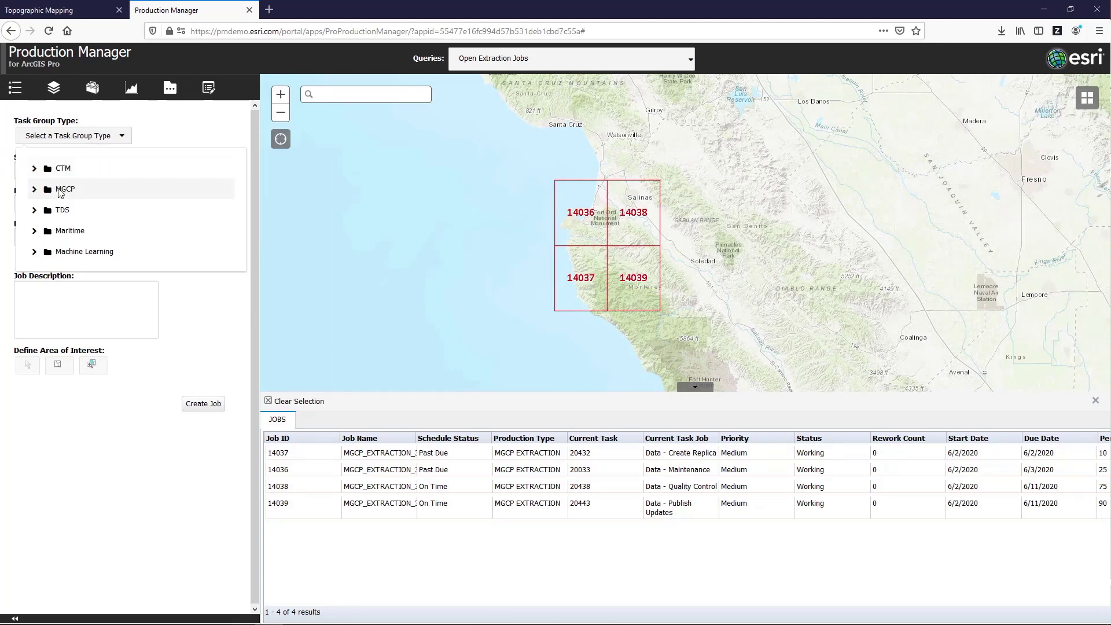
click(35, 191)
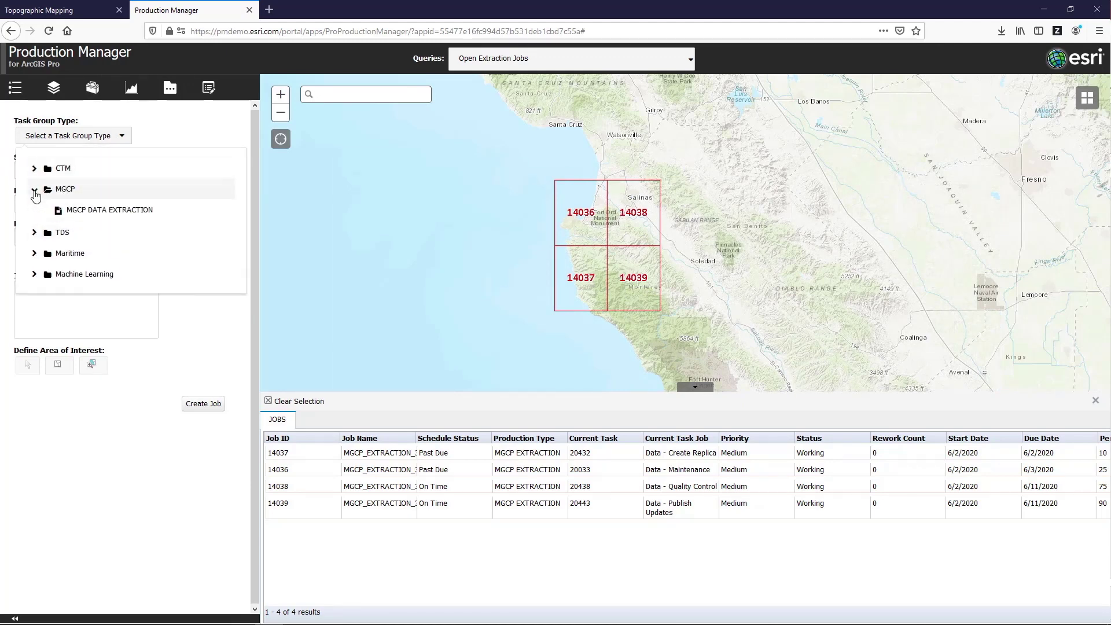
click(99, 215)
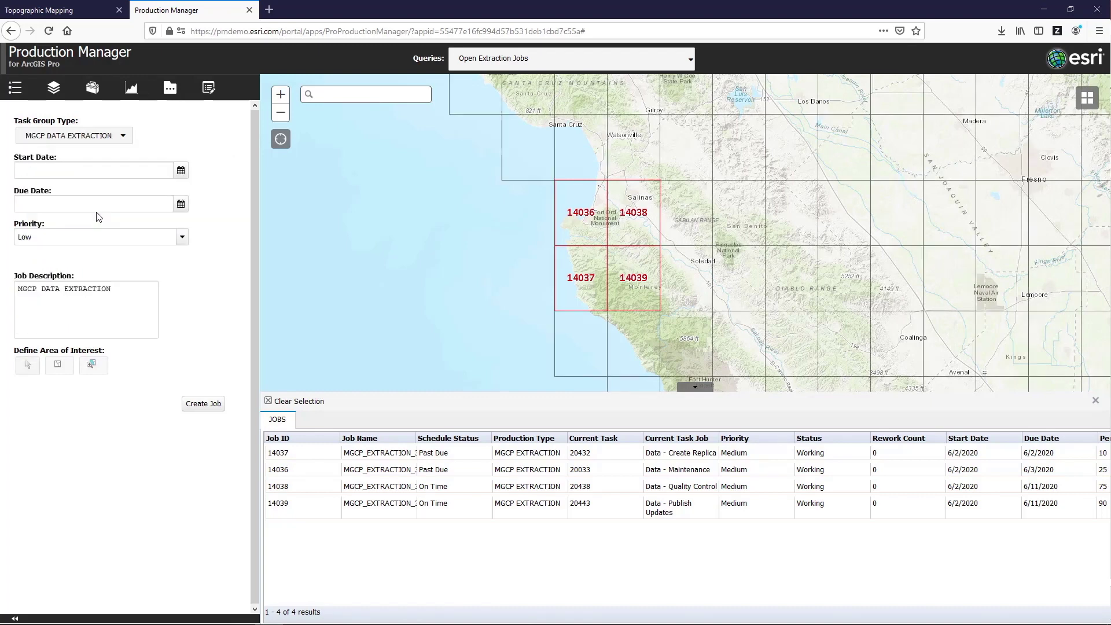
Set the new job's due date to 6/12/2020 and its priority to High.
click(181, 203)
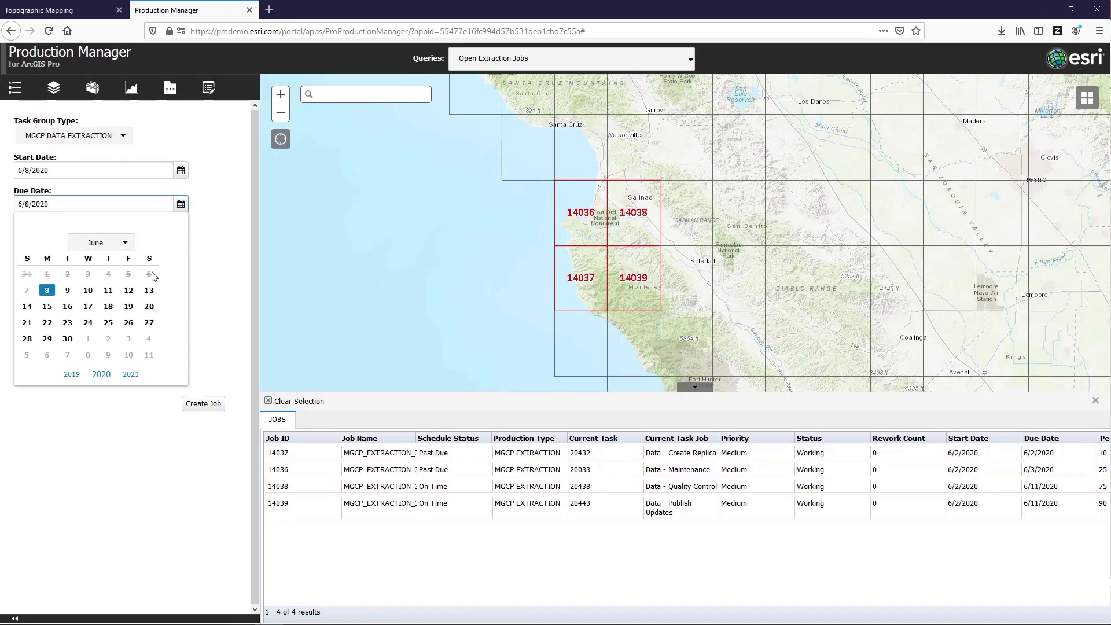
click(129, 290)
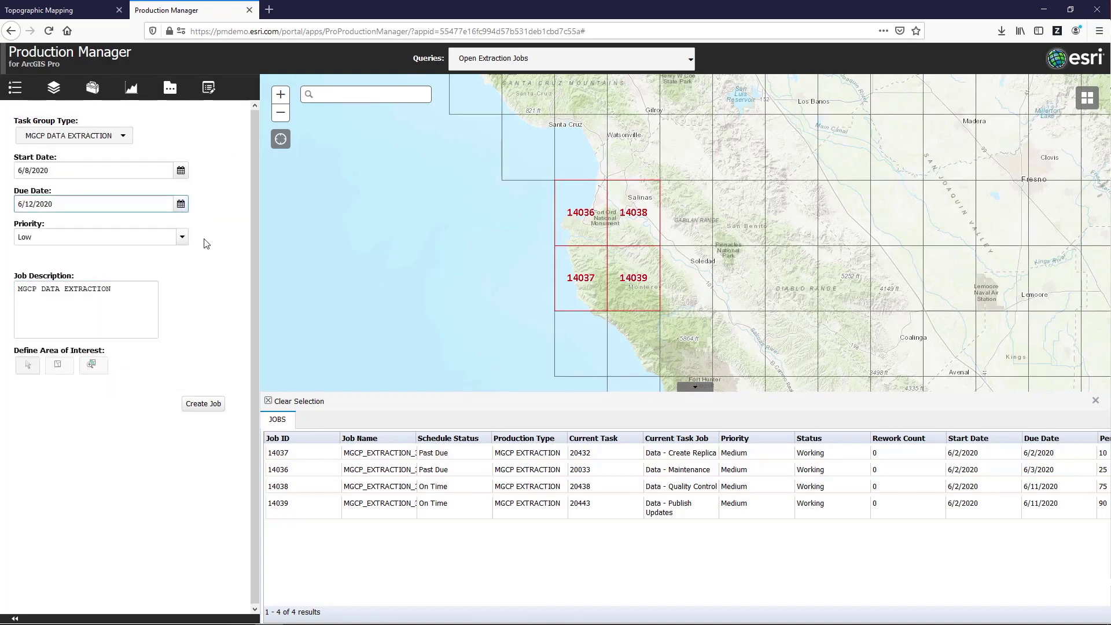
click(182, 236)
click(77, 292)
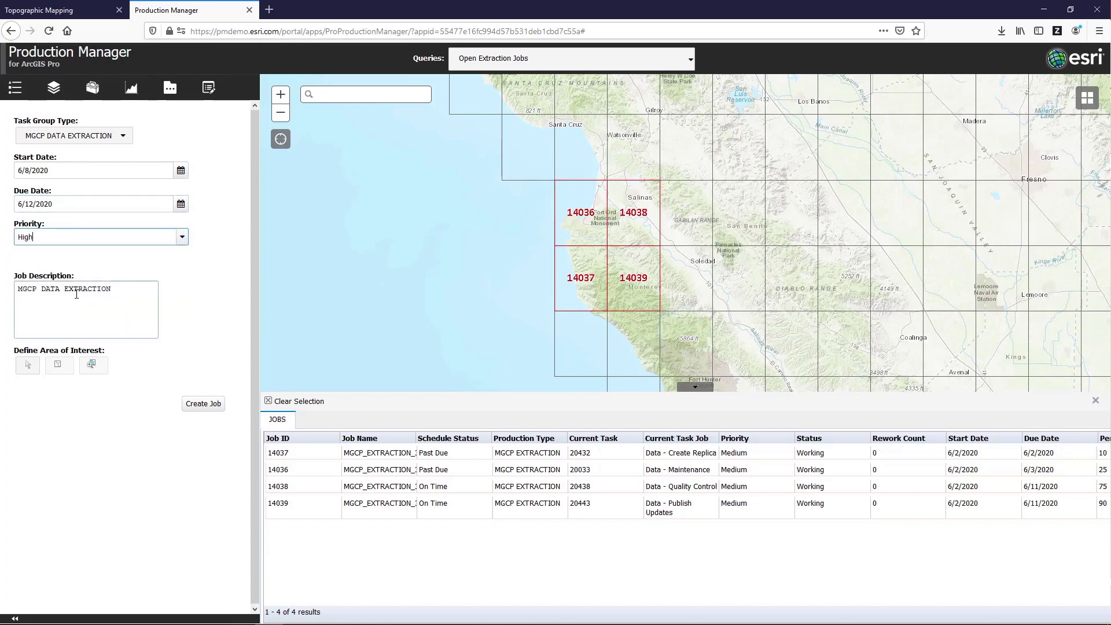
Select the grid cell directly north of job 14036 as the area of interest and create the job.
click(29, 366)
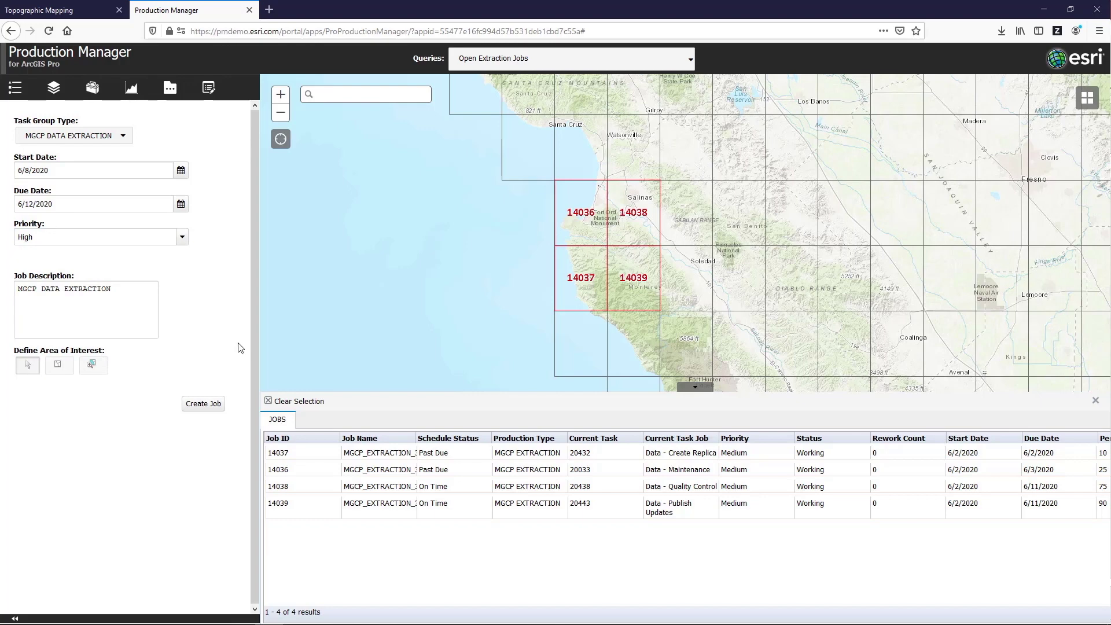
click(581, 155)
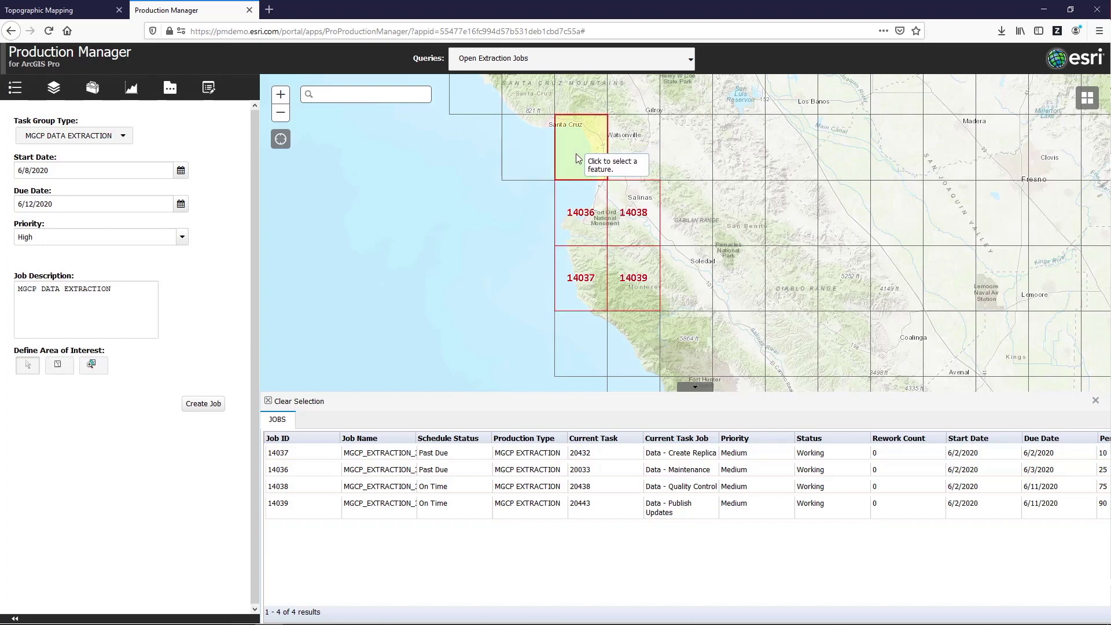
click(197, 408)
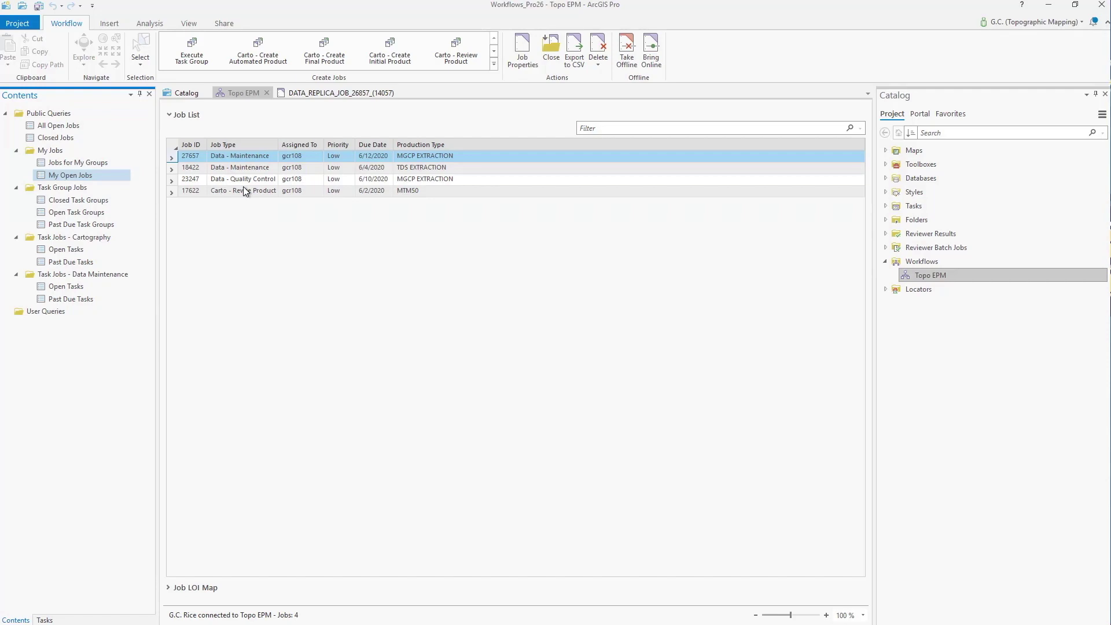
In ArcGIS Pro, review the open data maintenance tasks and their locations on the LOI map, then return to My Open Jobs.
click(74, 287)
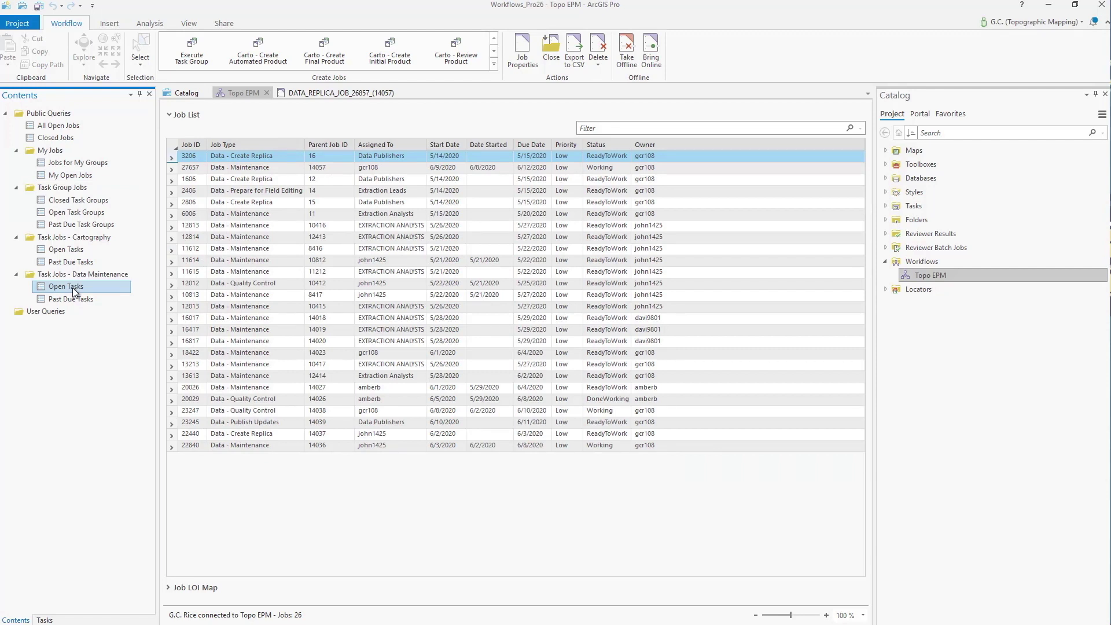
click(196, 587)
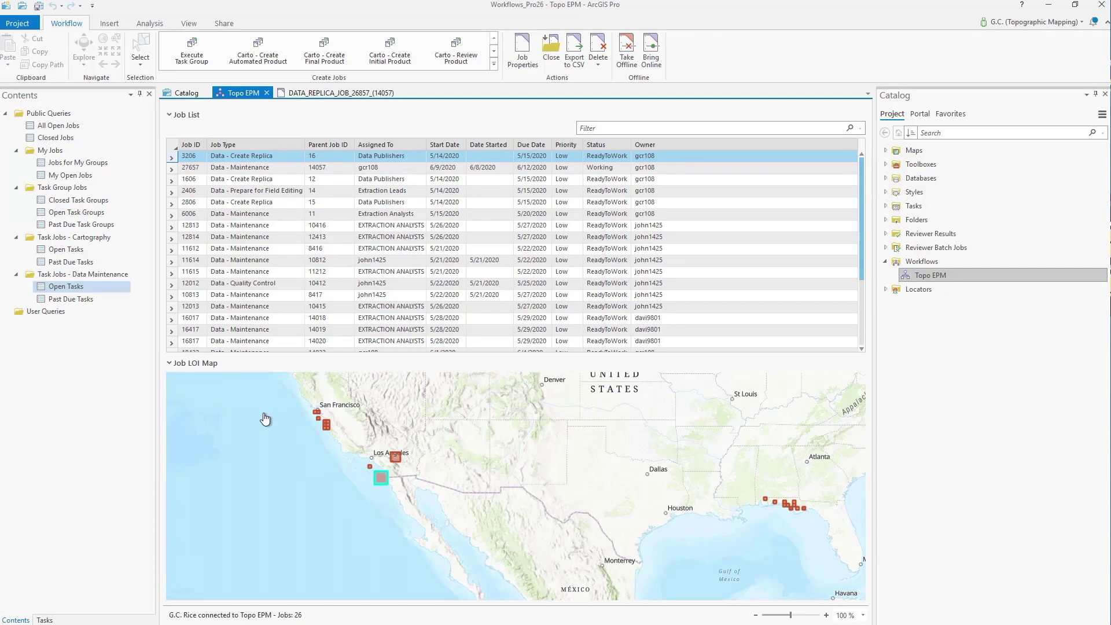
click(183, 362)
click(77, 176)
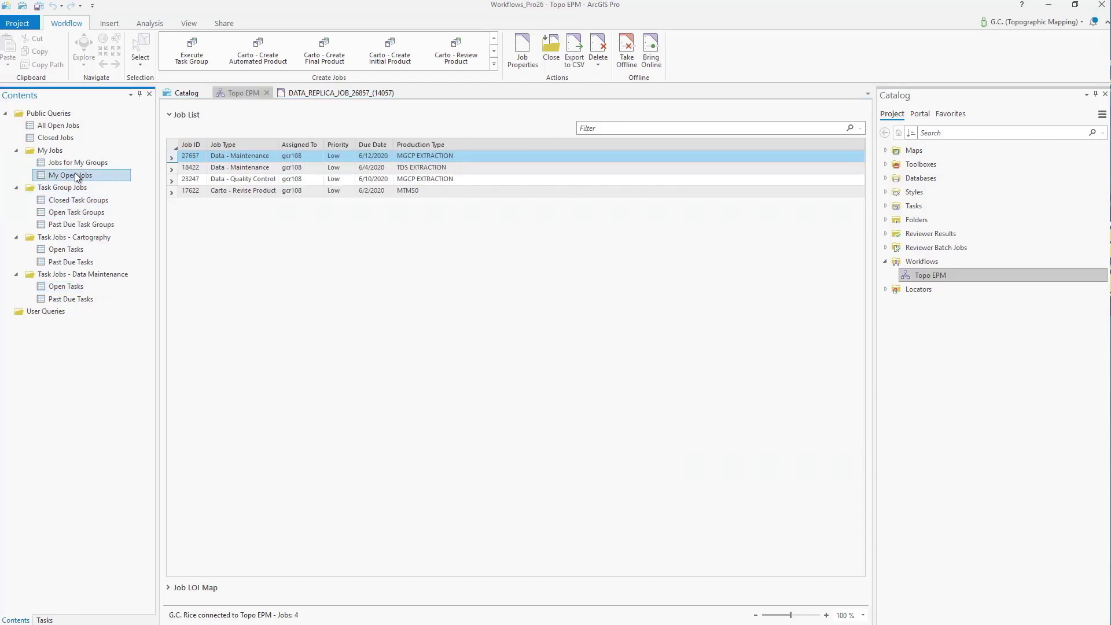
Examine the workflow diagram of DATA_REPLICA_JOB_26857_(14057), from the first task status step to its Create Replica step.
click(307, 92)
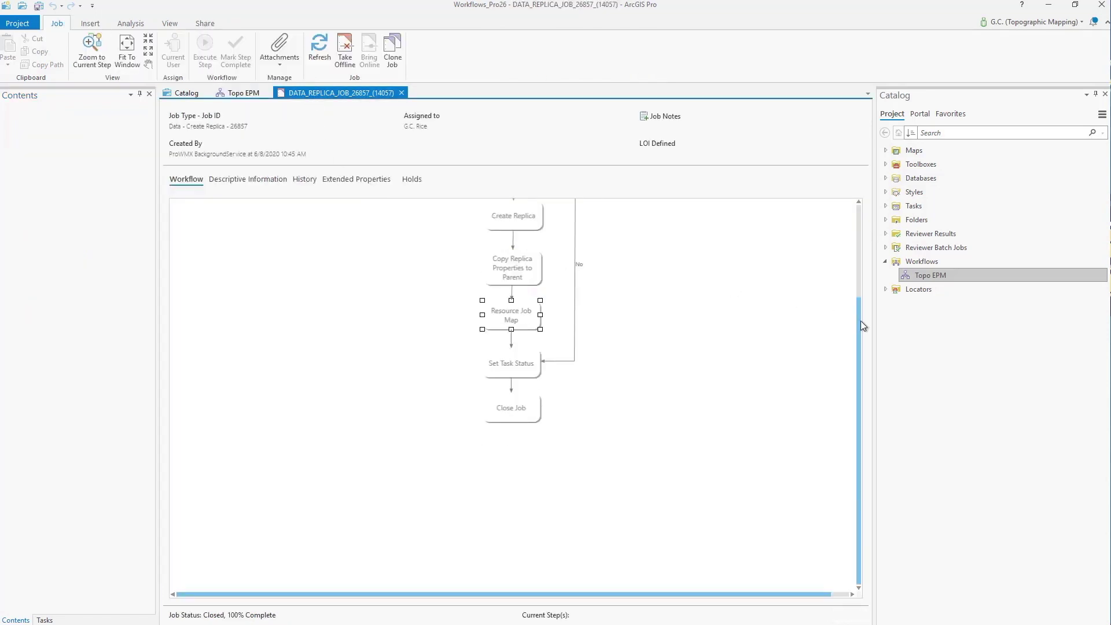
drag(859, 319, 863, 231)
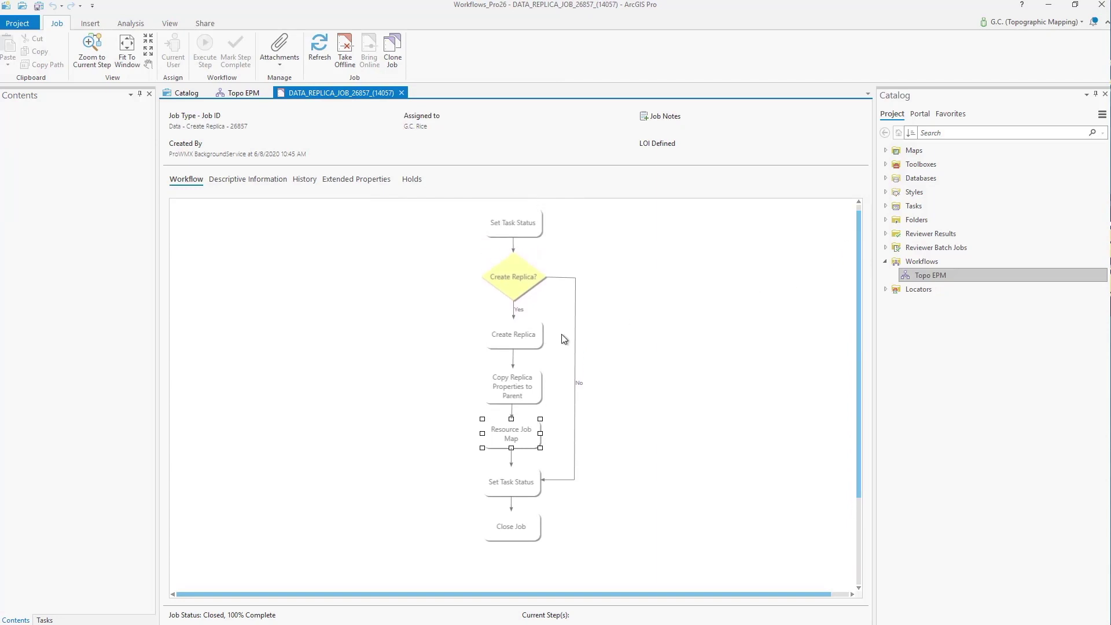
click(523, 333)
Return to the Topo EPM job list and open the Data - Maintenance job 27657.
click(242, 98)
click(248, 155)
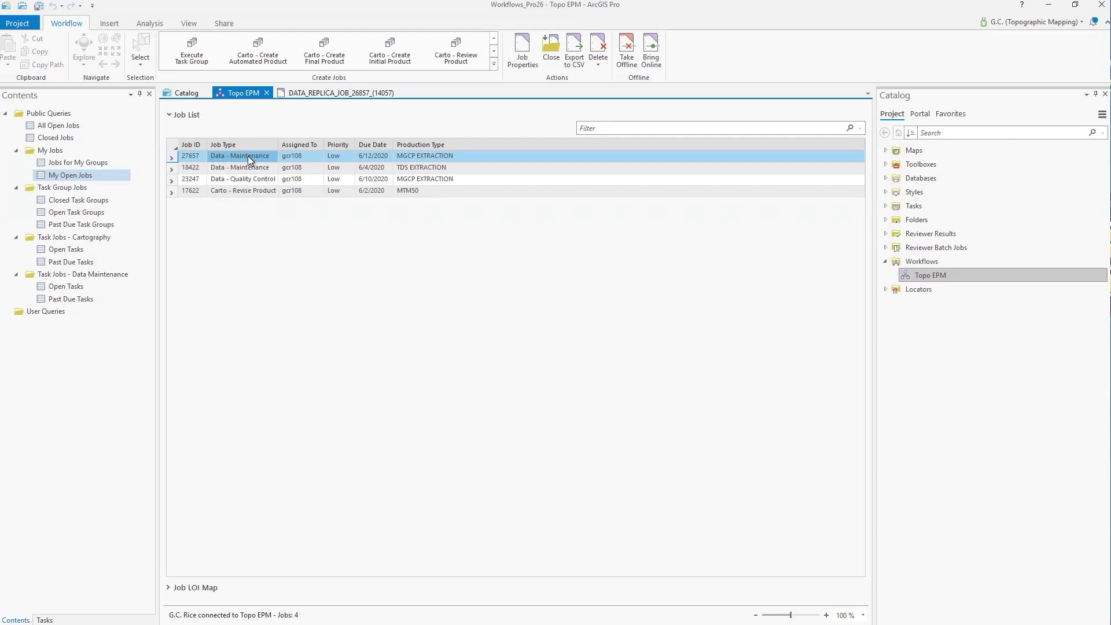
double_click(248, 155)
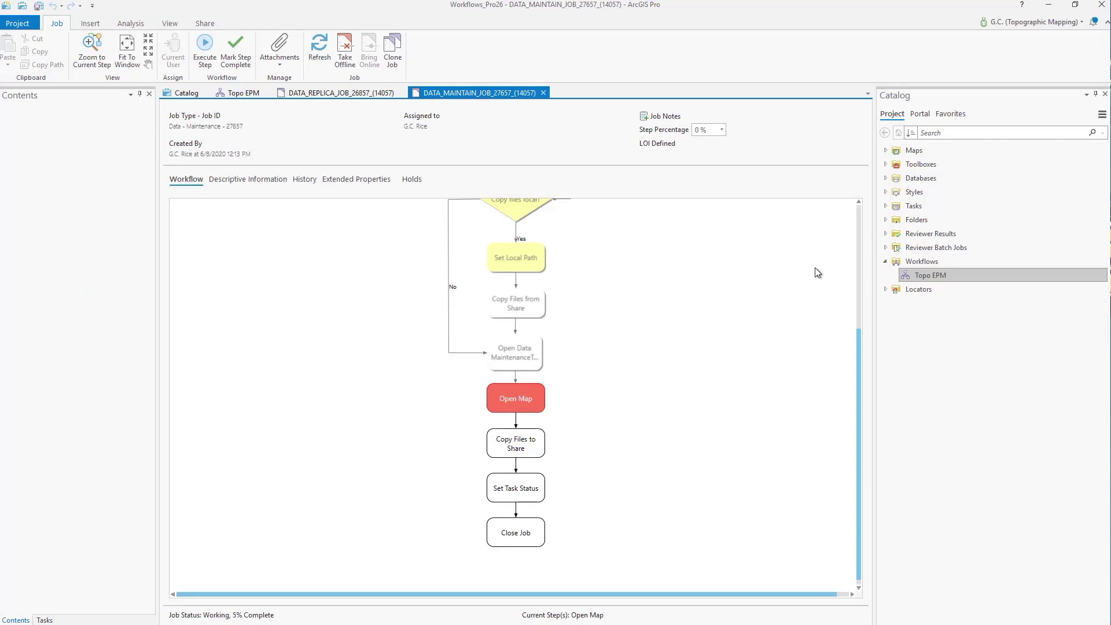
Review the maintenance job's workflow, including the Copy files local? decision, and execute its Open Map step.
drag(860, 341, 856, 241)
click(516, 518)
scroll(614, 382, up, 2)
scroll(603, 383, down, 3)
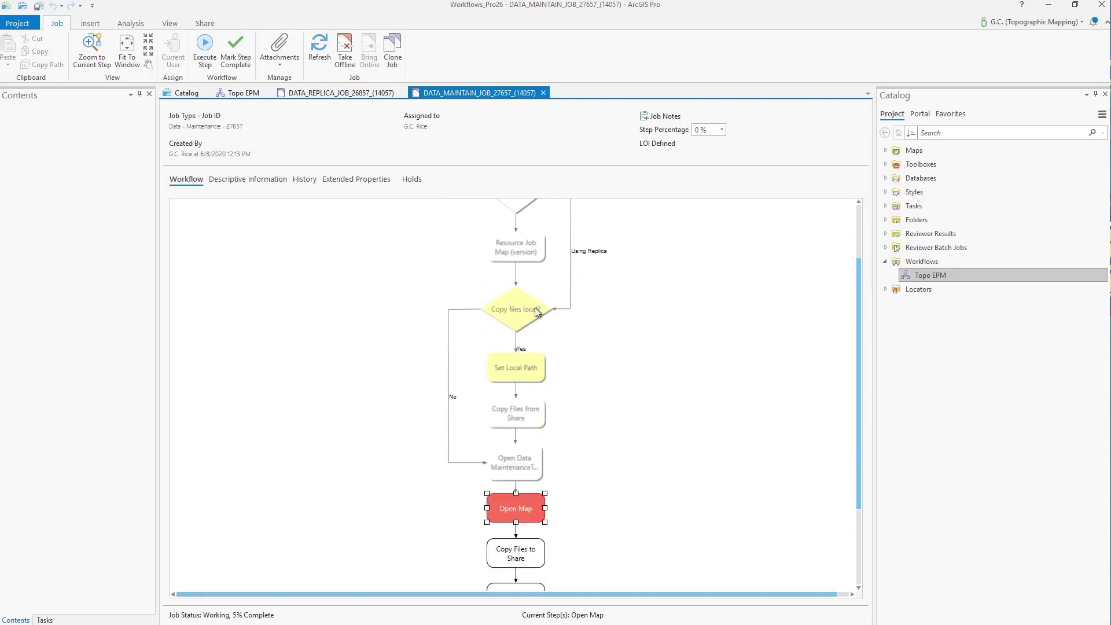
click(512, 328)
scroll(544, 405, down, 3)
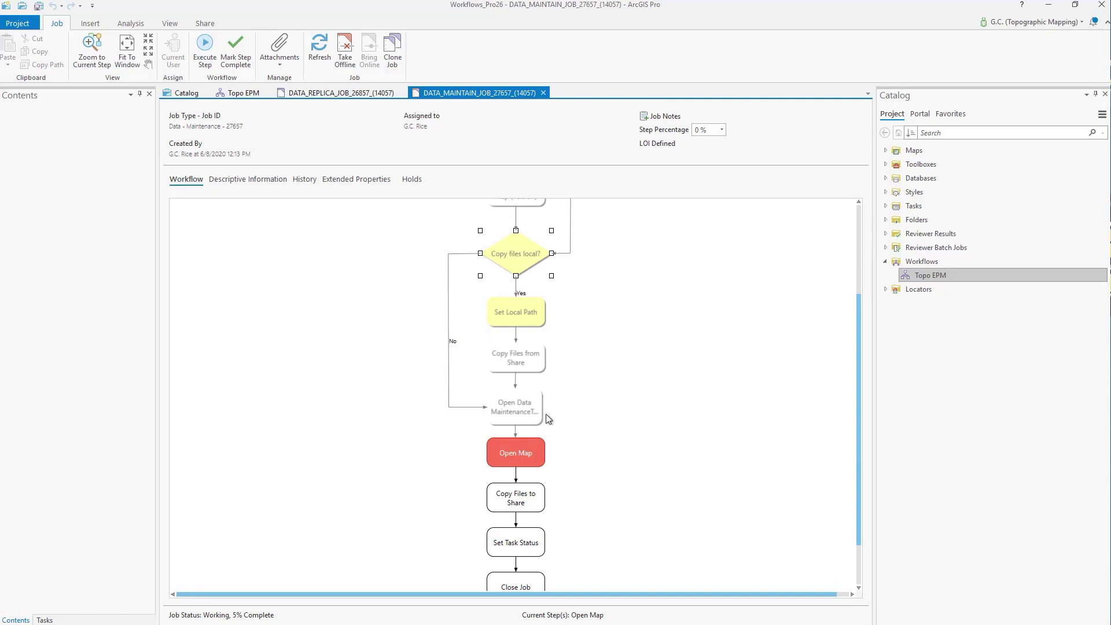
right_click(536, 457)
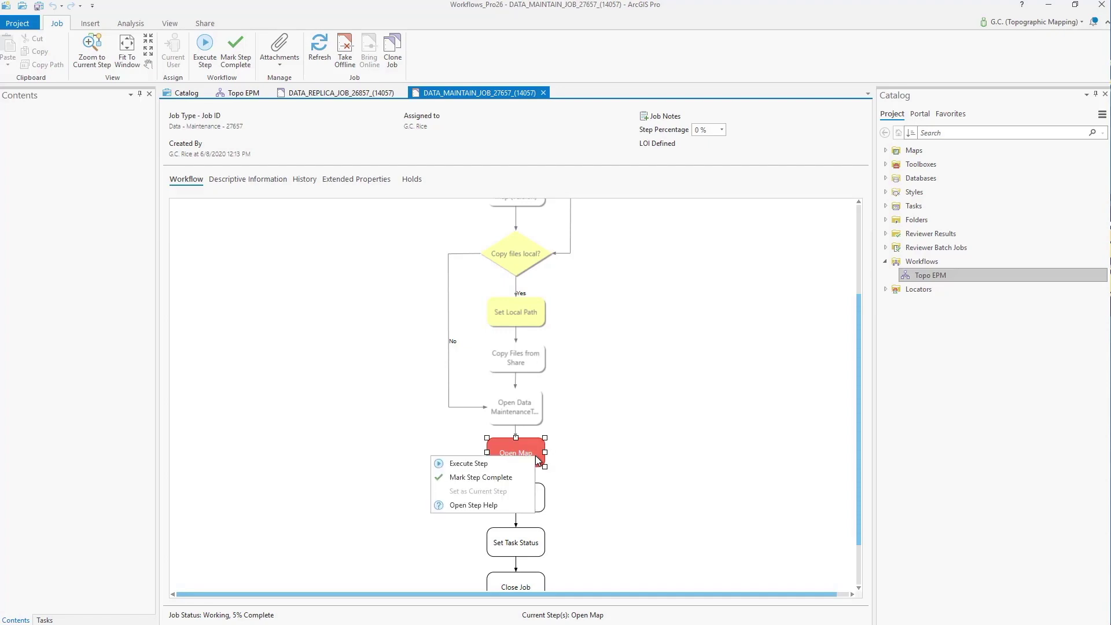
click(484, 464)
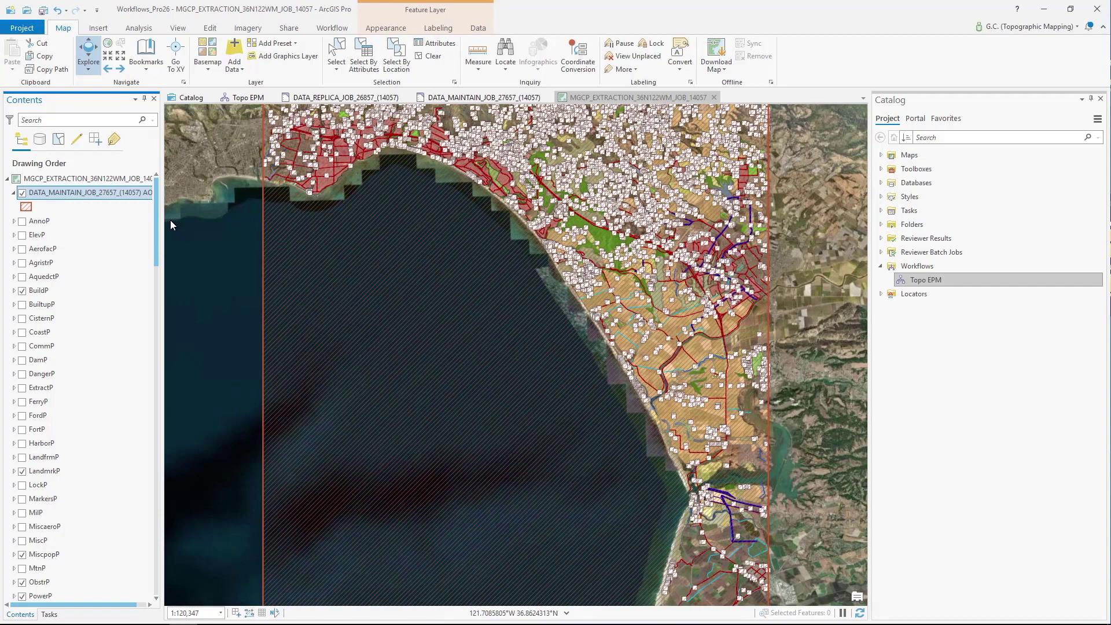
Check the data sources of the job map's layers and return the layer list to drawing order.
click(39, 142)
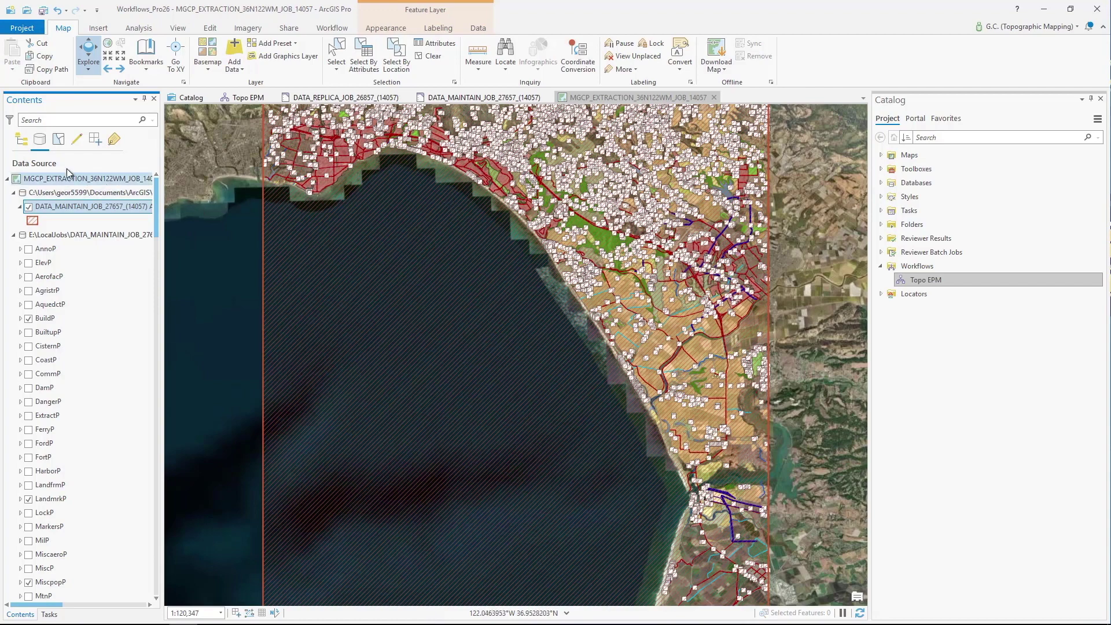
click(22, 139)
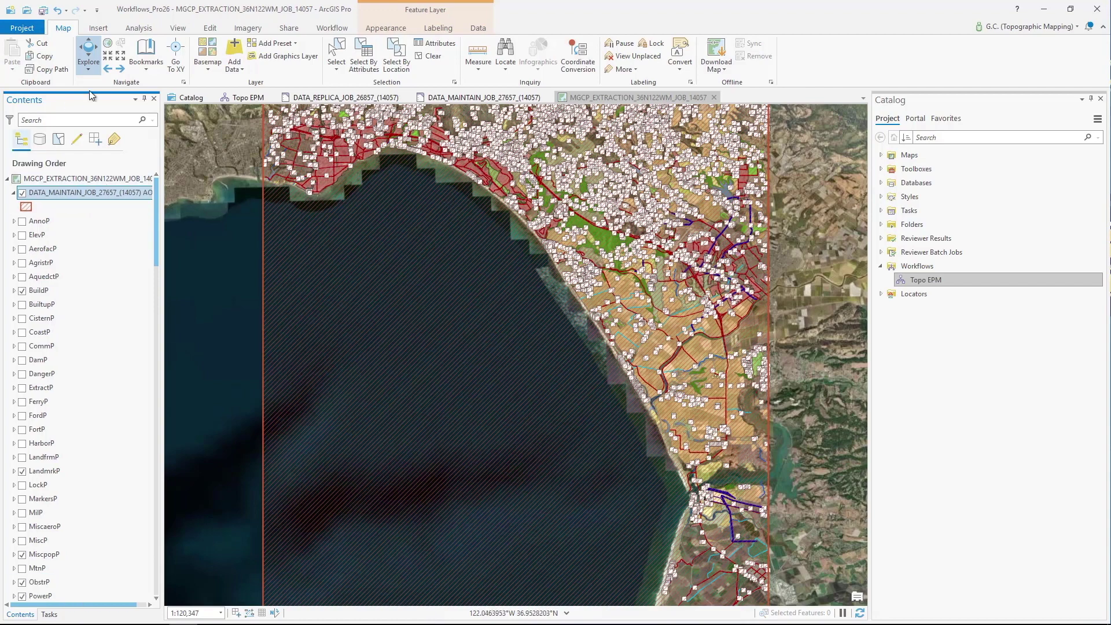
Go to the bookmarked school area on the map and hide the DATA_MAINTAIN_JOB_27657_(14057) AOI layer.
click(146, 58)
click(26, 119)
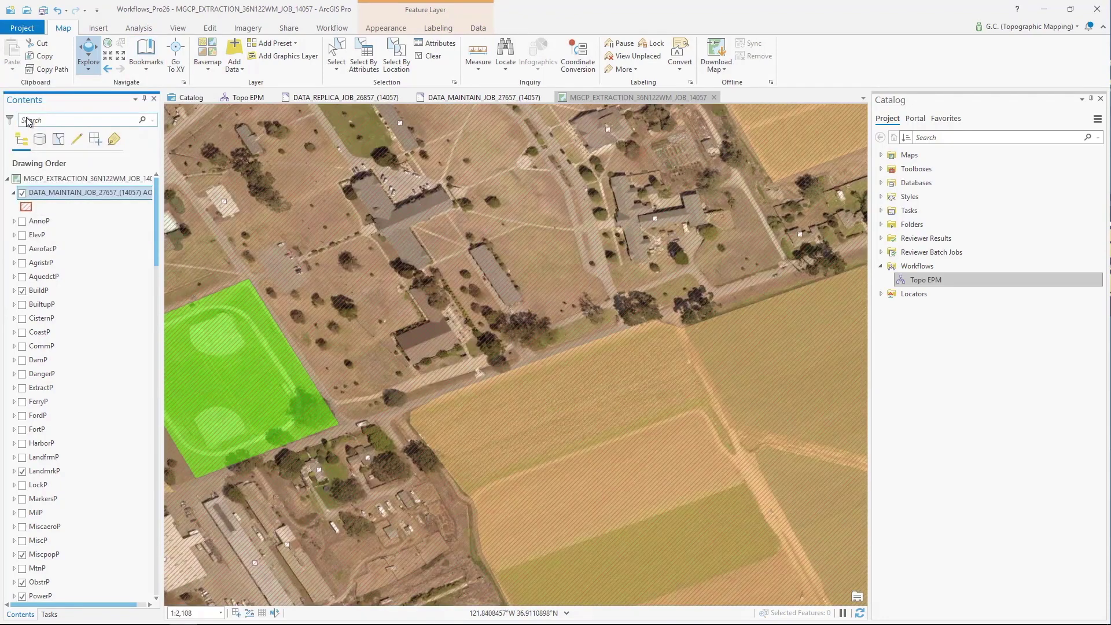
click(22, 193)
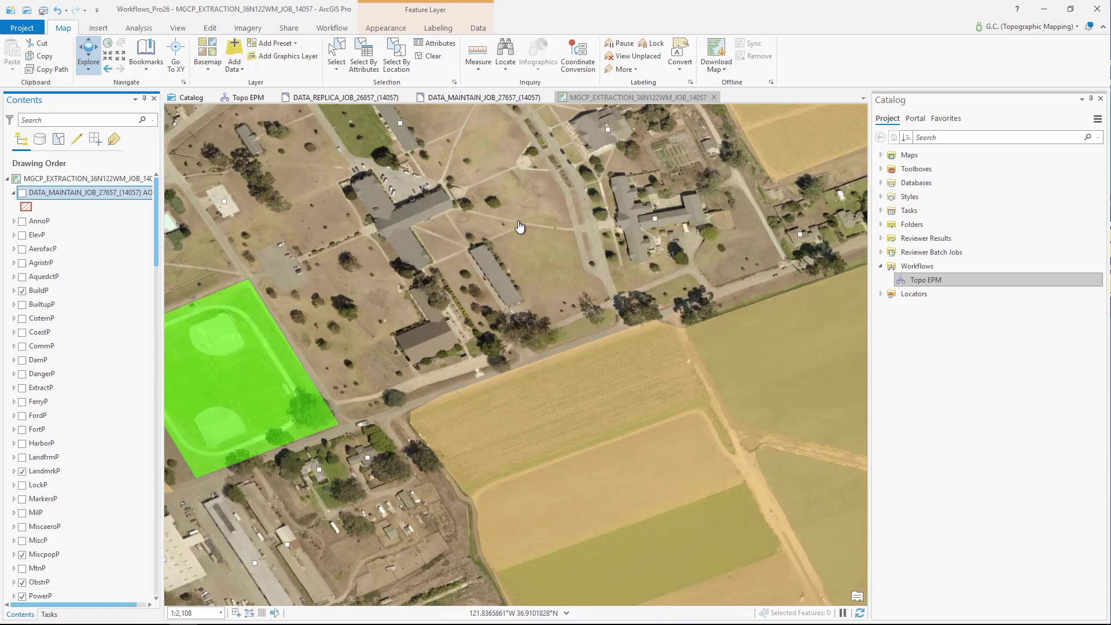
Search the feature creation templates for school and activate General Building / non-obstruction / intact / school (area) PS-04688.
click(209, 28)
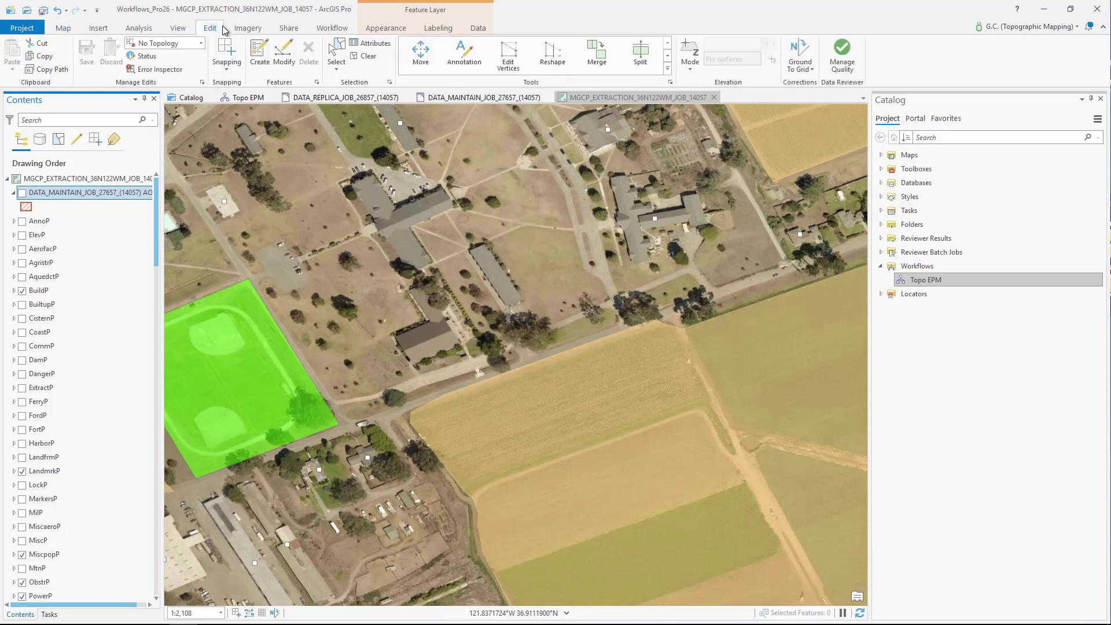
click(259, 54)
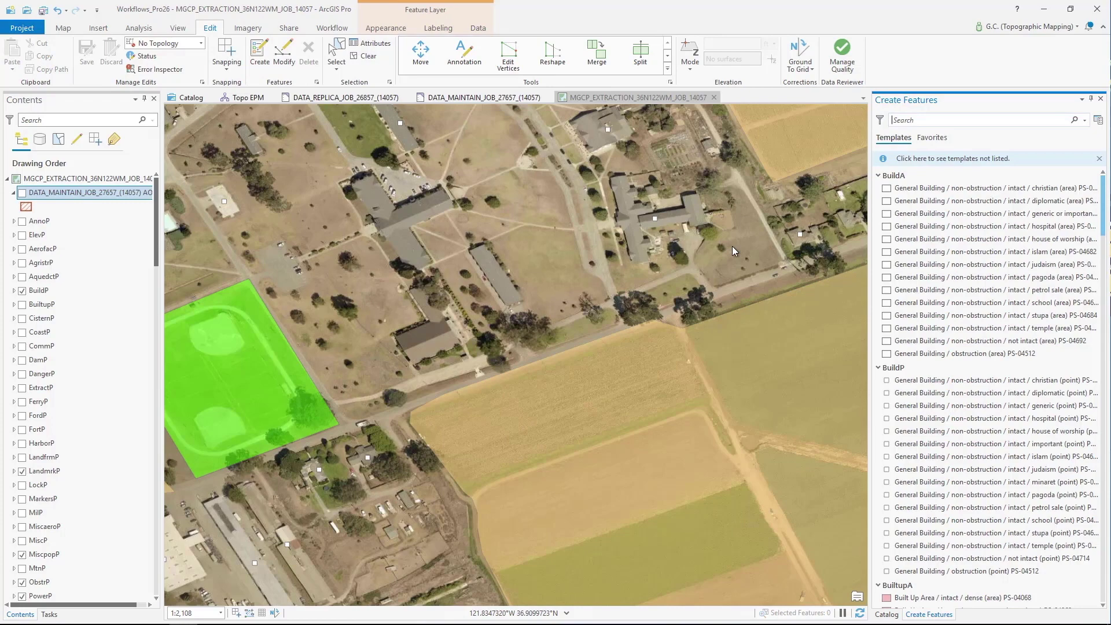
mouse_move(1102, 209)
mouse_down()
mouse_move(1100, 360)
mouse_move(1100, 212)
mouse_up()
click(935, 121)
text(school)
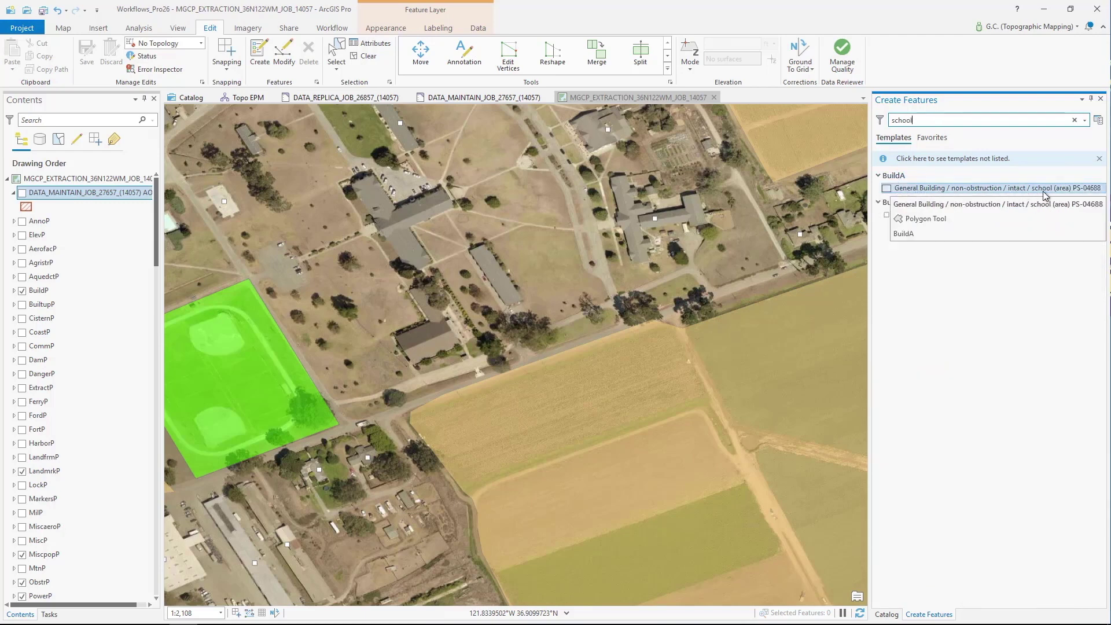
click(1019, 195)
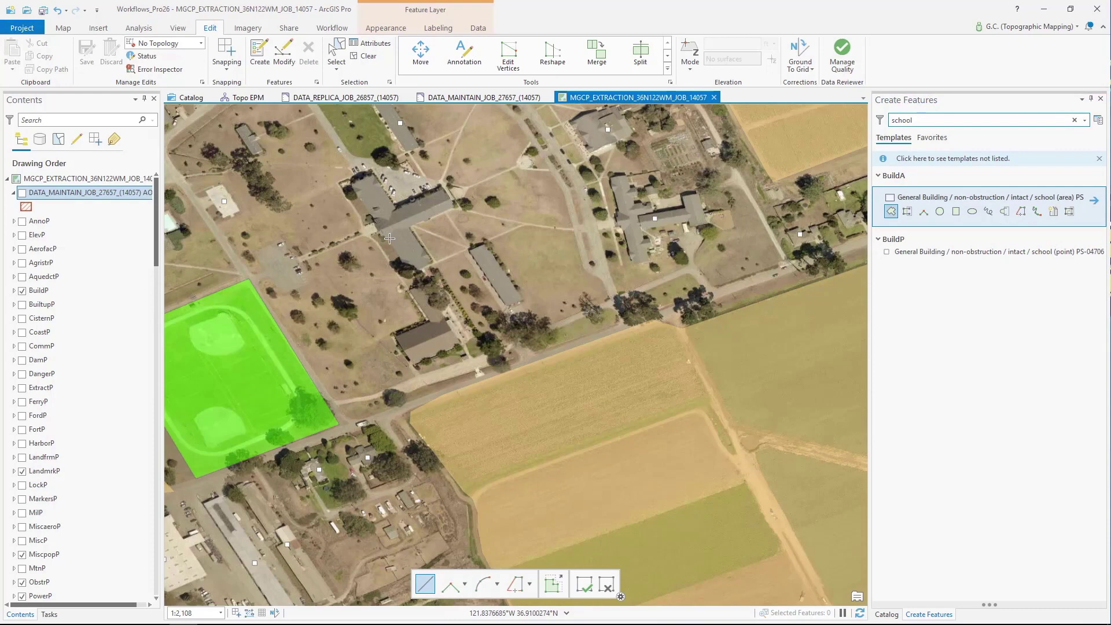
Digitize the T-shaped school building southwest of the parking lot as a polygon following its roof outline.
click(352, 182)
click(406, 270)
click(434, 261)
click(410, 228)
click(456, 206)
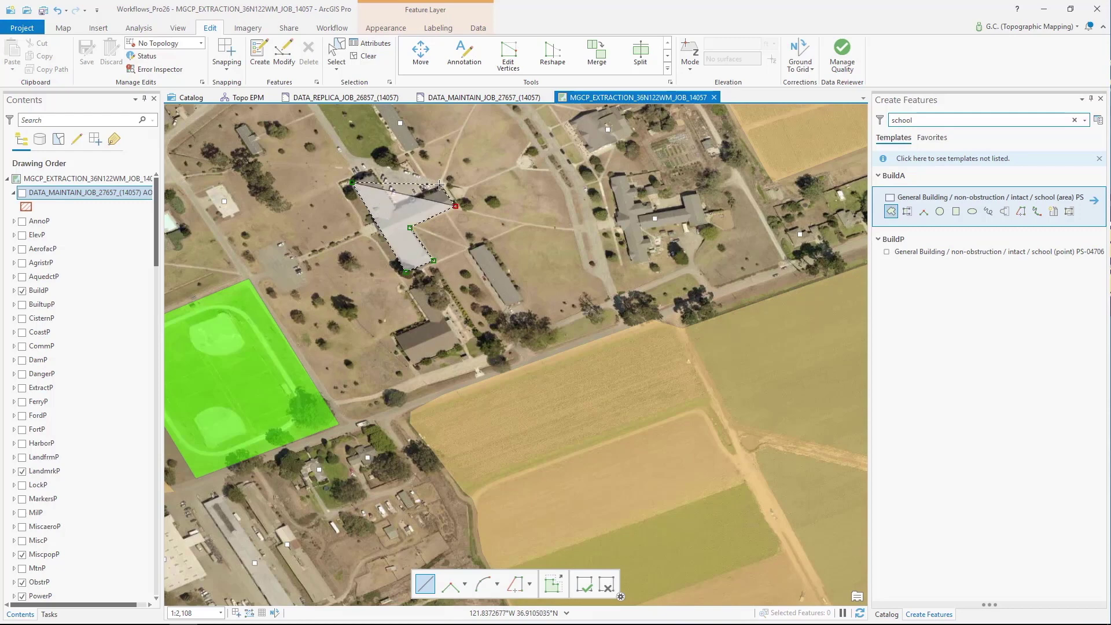
click(440, 185)
click(399, 205)
double_click(373, 172)
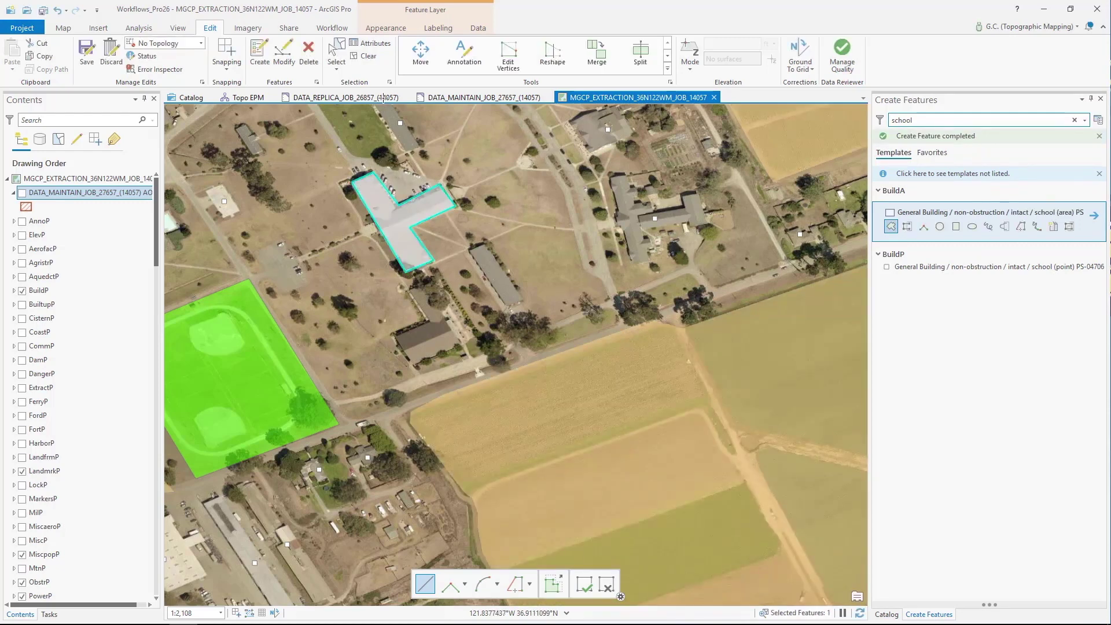
Check the new school building's attributes, such as Feature Function and Condition of Facility, and return to the feature templates.
click(371, 43)
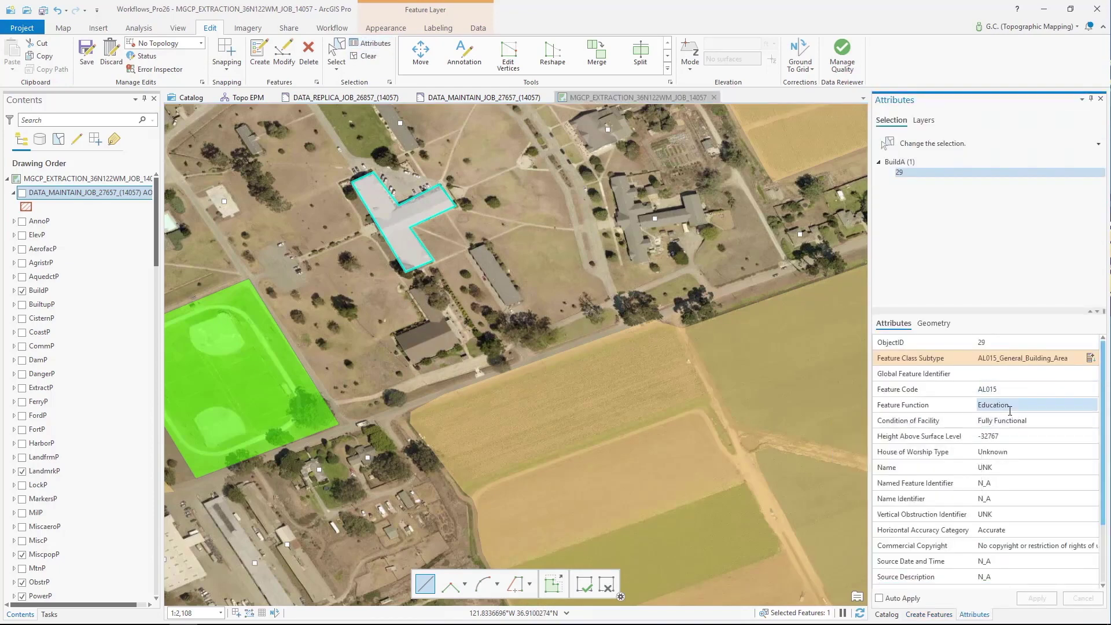
mouse_move(928, 413)
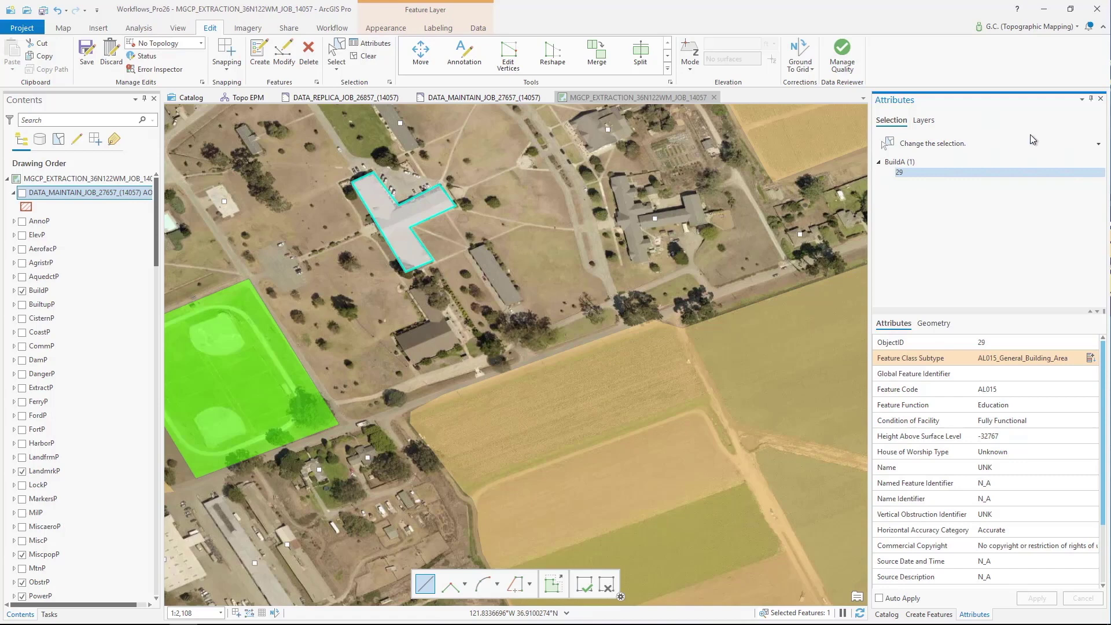
click(1102, 100)
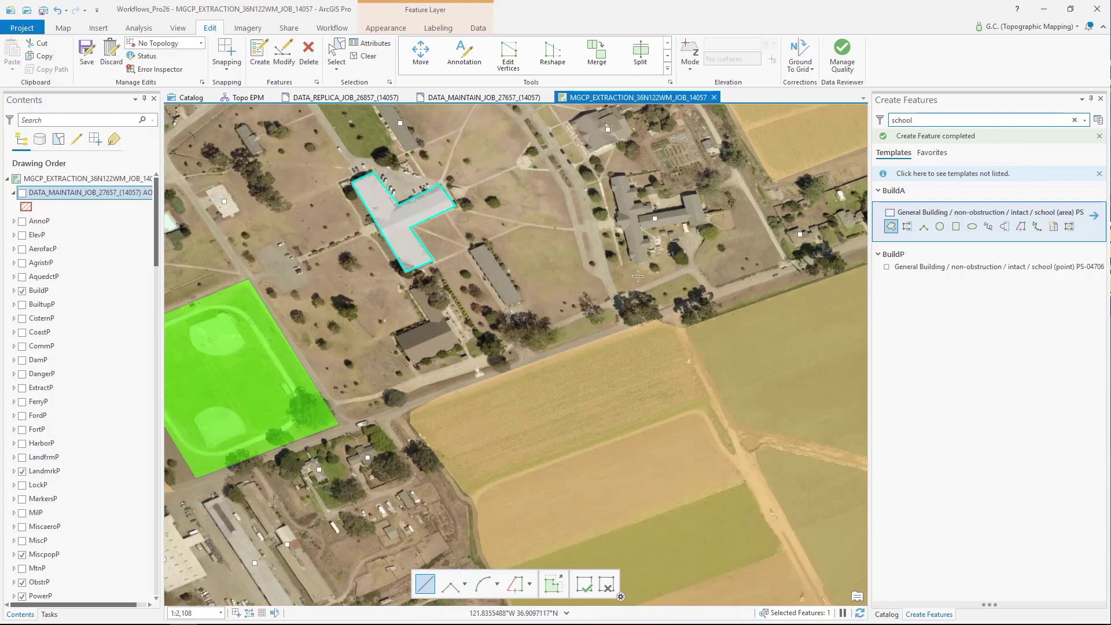
Set up Create Structures with a 625 area threshold and the school (point) PS-04706 template, and outline the long narrow building east of the T-shaped one.
click(1055, 228)
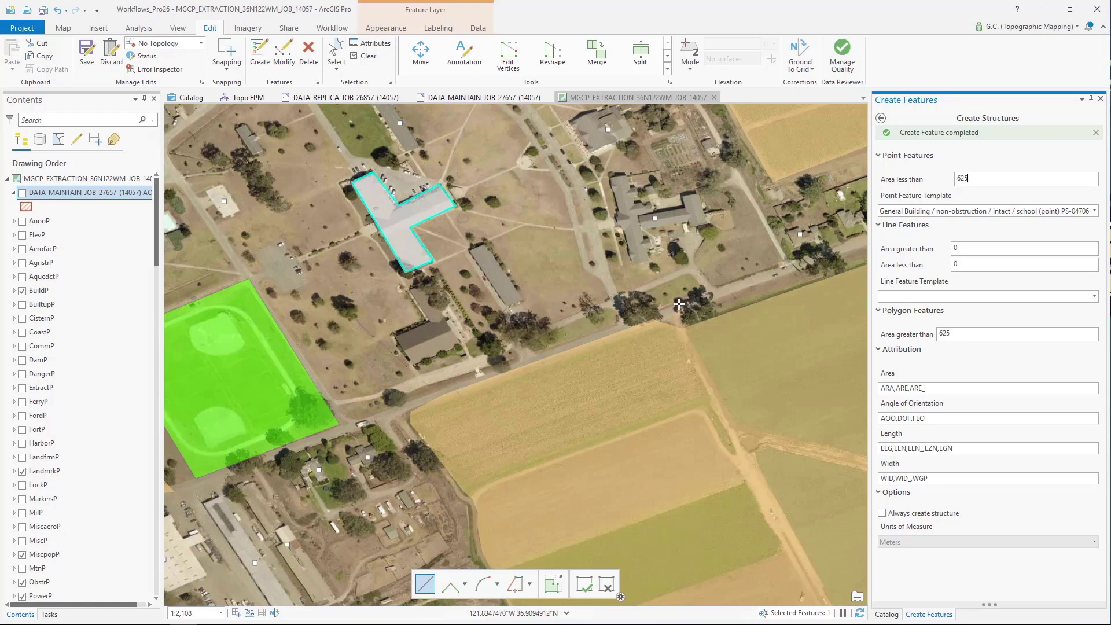
click(464, 250)
click(521, 302)
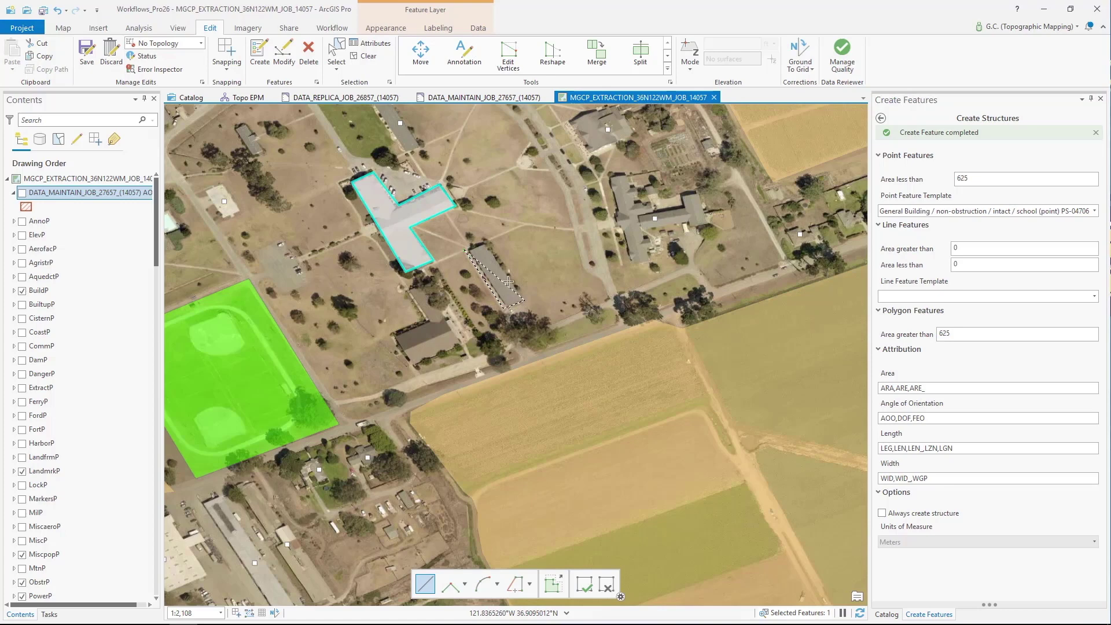
double_click(486, 244)
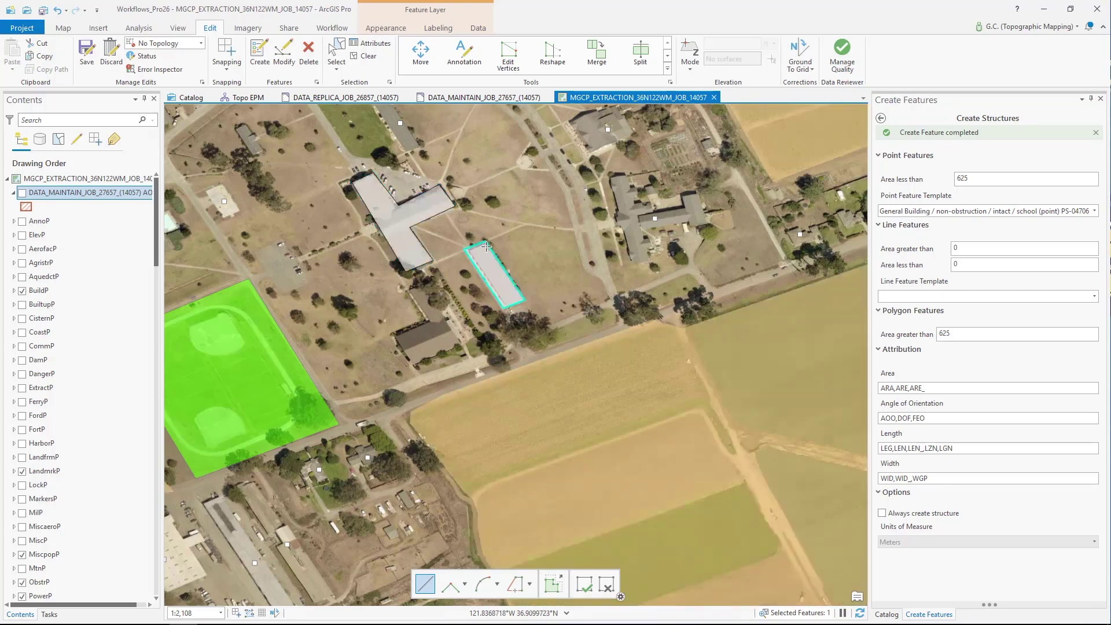
Outline the small building northwest of the T-shaped school with Create Structures, and return to the template list.
click(234, 127)
click(253, 156)
click(261, 152)
double_click(246, 125)
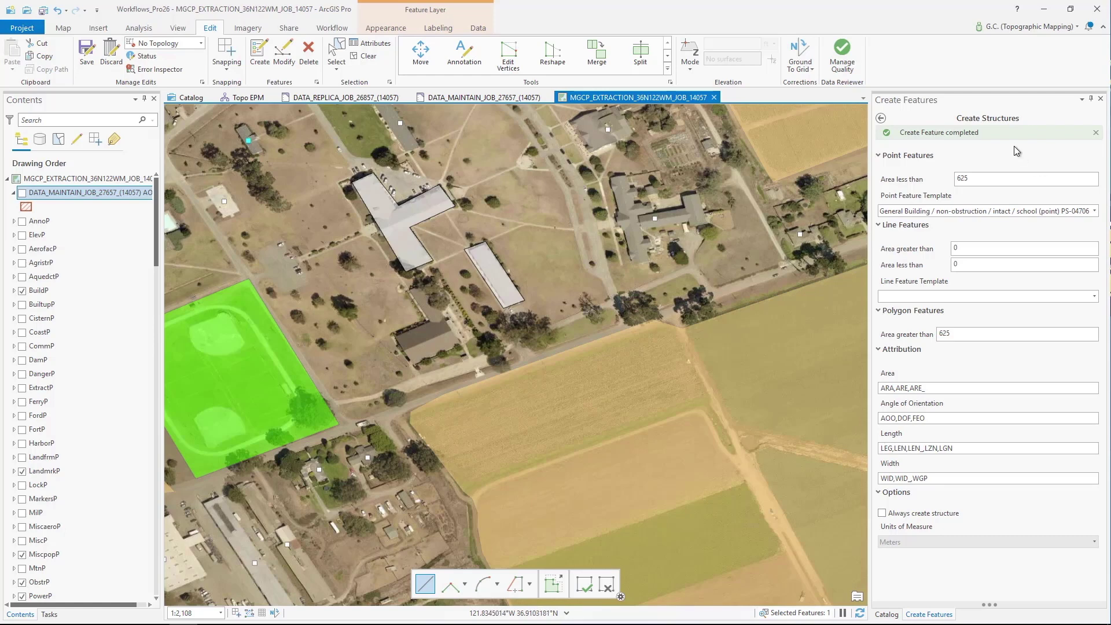
click(881, 118)
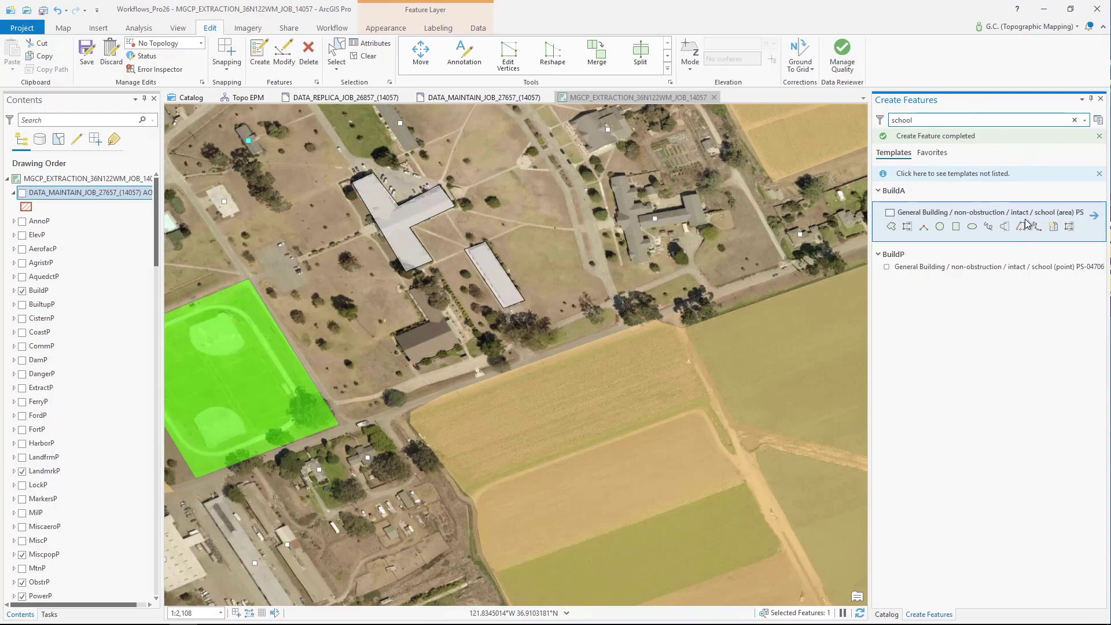
Move to the pond area south of the school, search the templates for lake and activate Lake / perennial (area) PS-04764.
drag(496, 496, 498, 289)
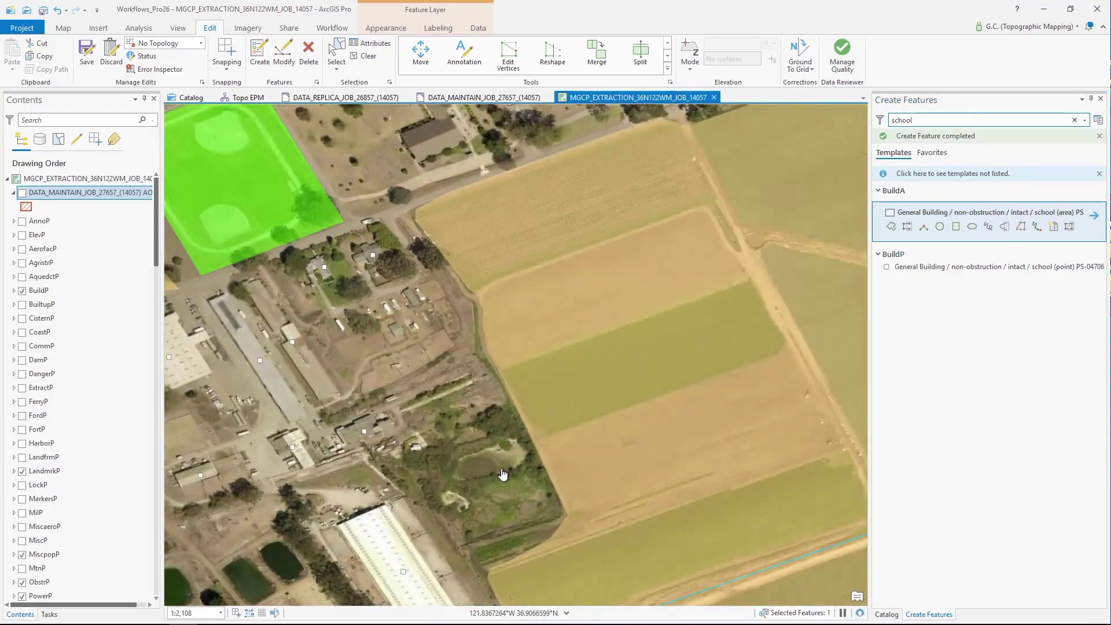
drag(509, 464, 476, 363)
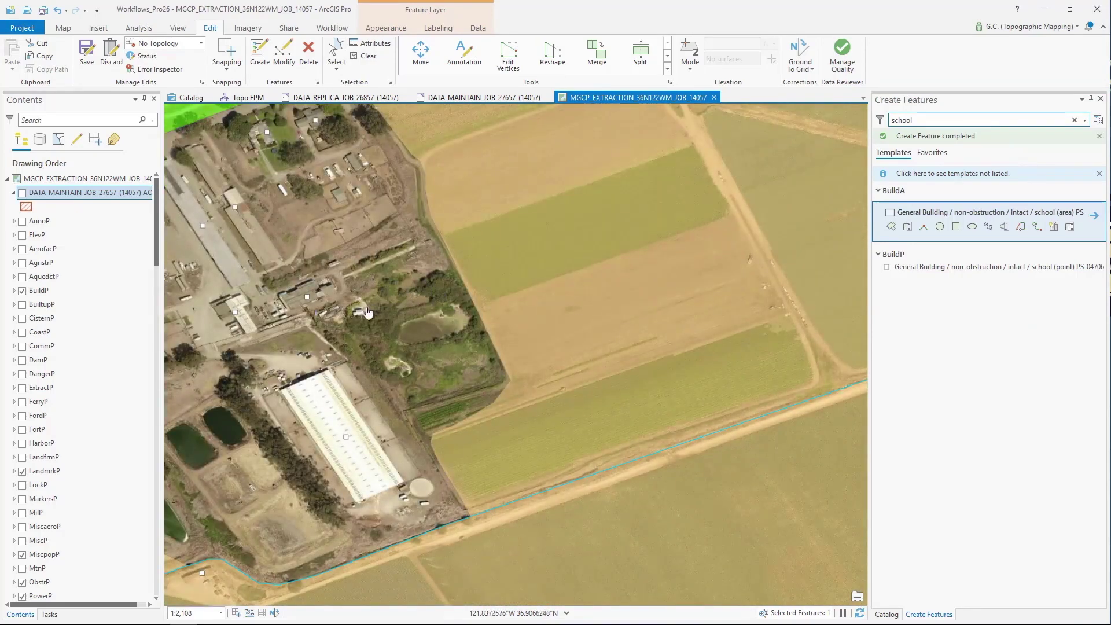
click(1075, 120)
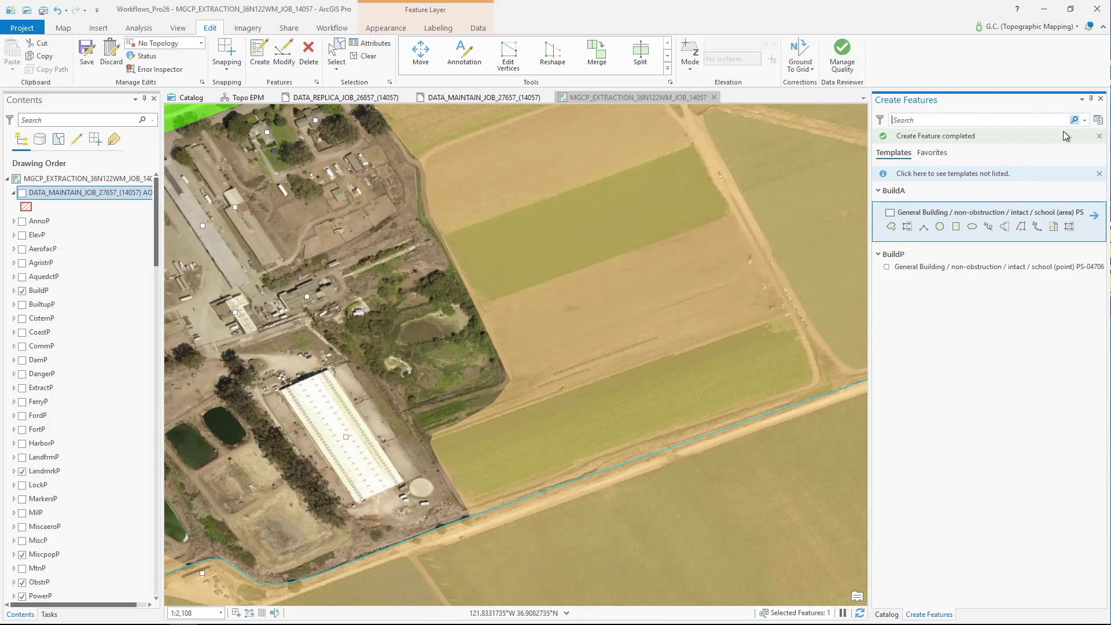
click(922, 121)
text(lake)
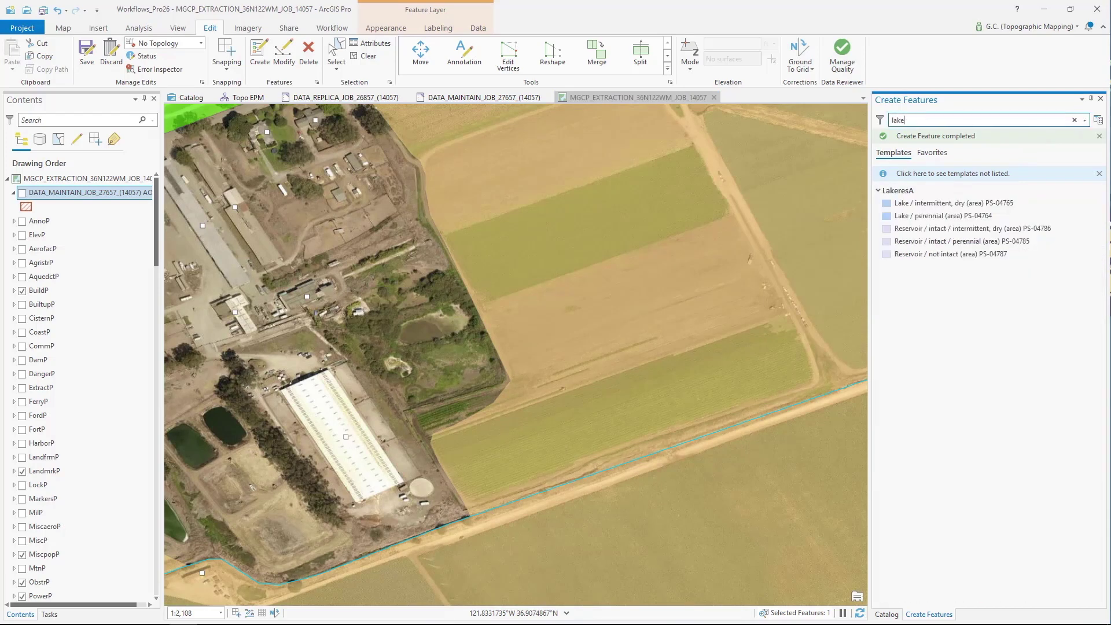
click(934, 216)
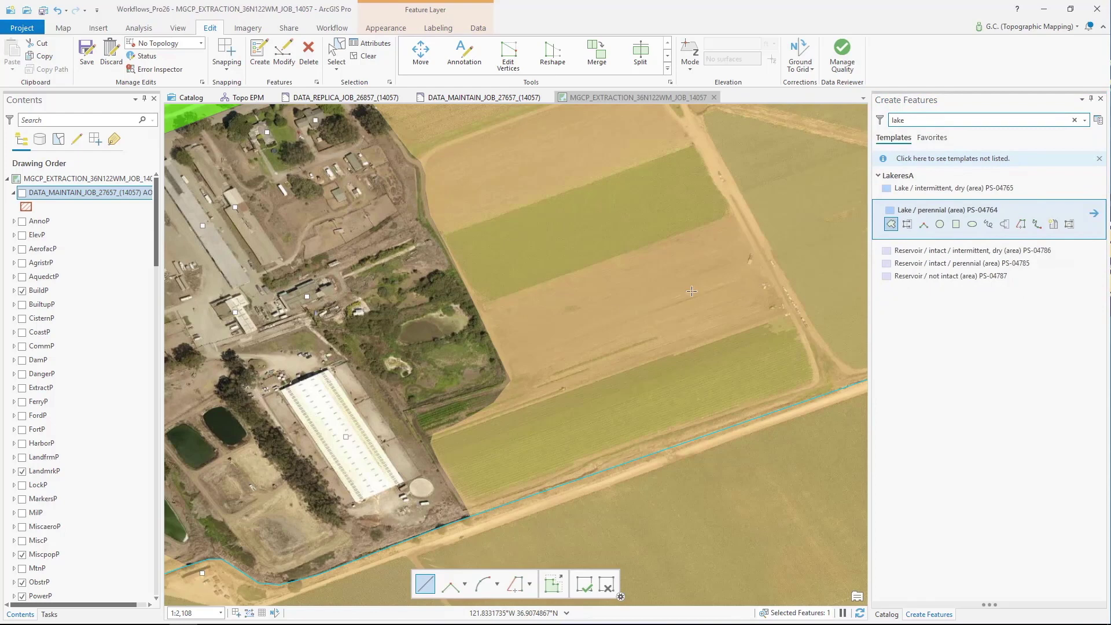
Digitize the small pond in the vegetated area northeast of the large white-roofed building as a perennial lake polygon.
click(419, 318)
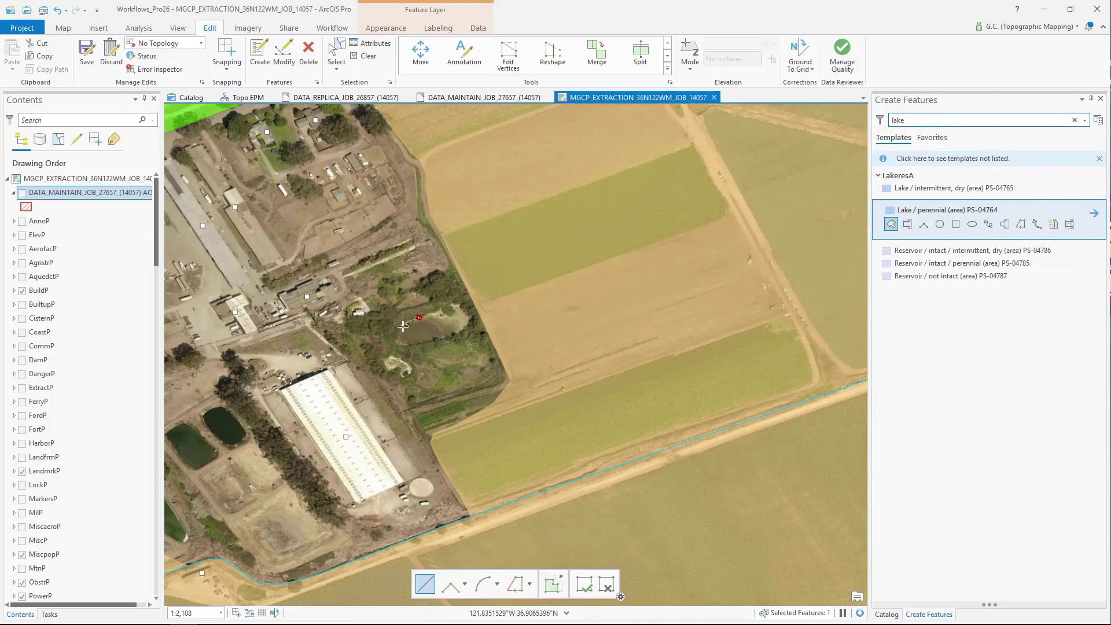
click(403, 327)
click(399, 341)
click(421, 343)
click(447, 337)
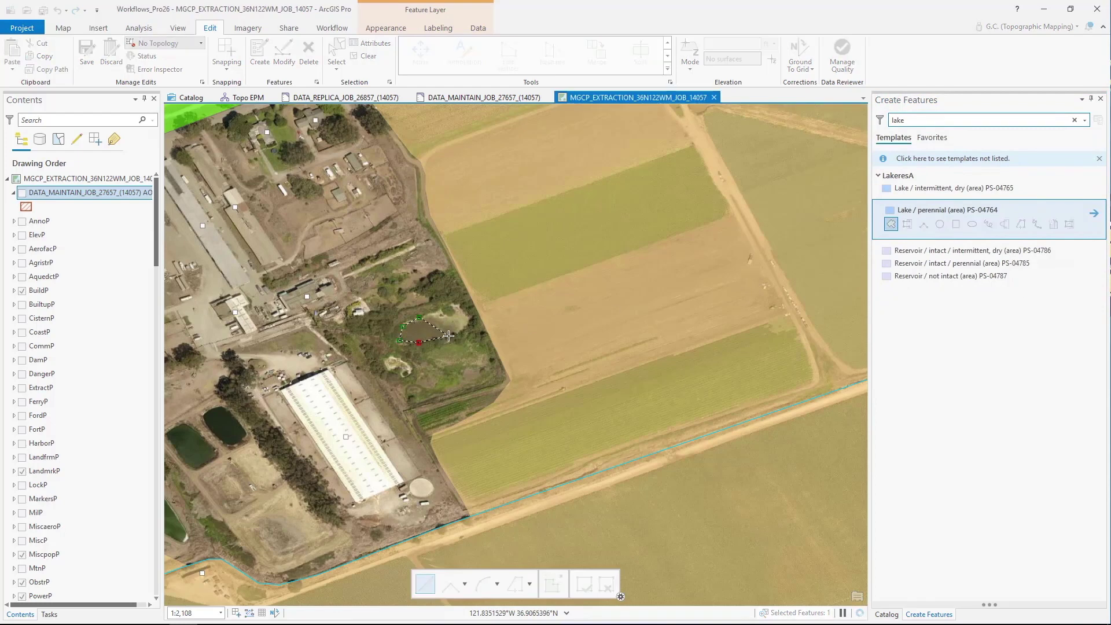
double_click(440, 319)
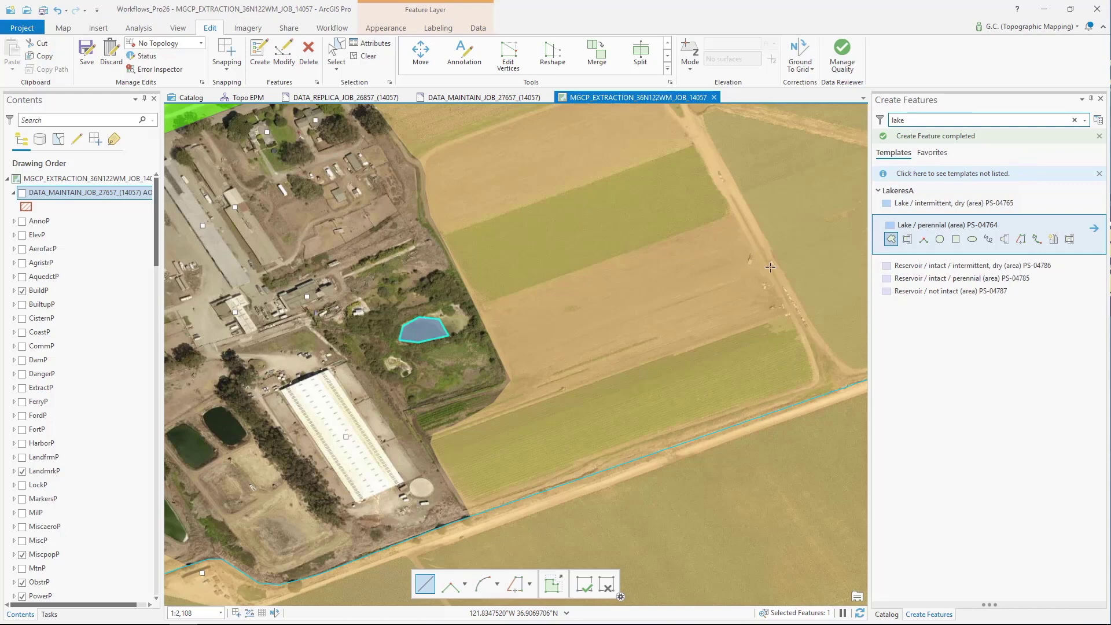
Search the templates for park and activate Park / all (area) PS-04059 with the construction tool that fits new polygons to existing features.
click(954, 118)
key(BackSpace)
key(BackSpace)
key(BackSpace)
key(BackSpace)
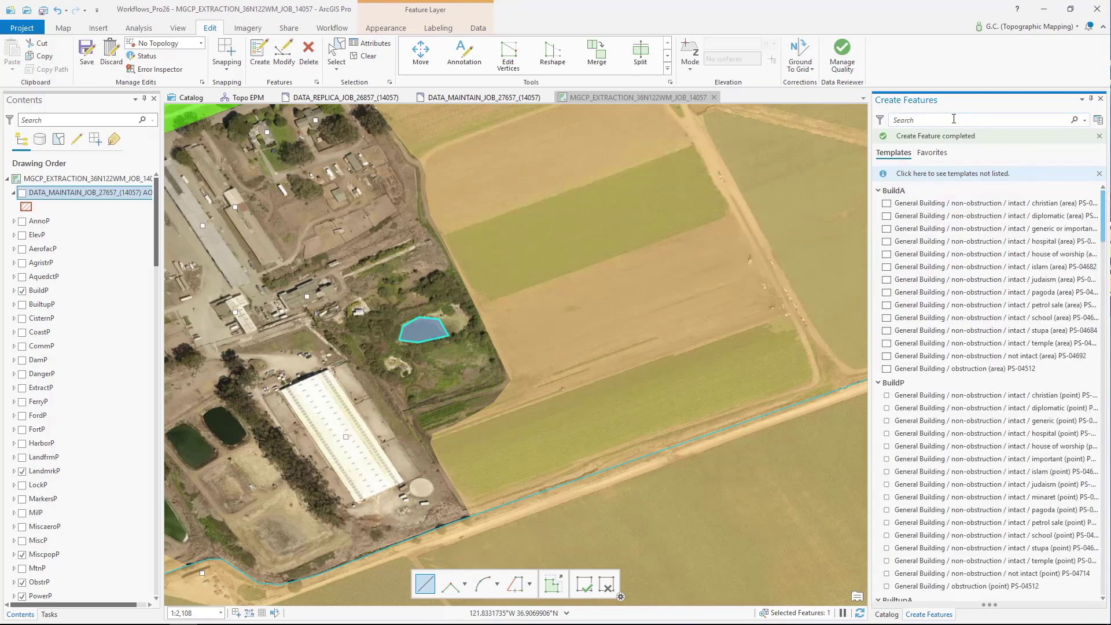
text(park)
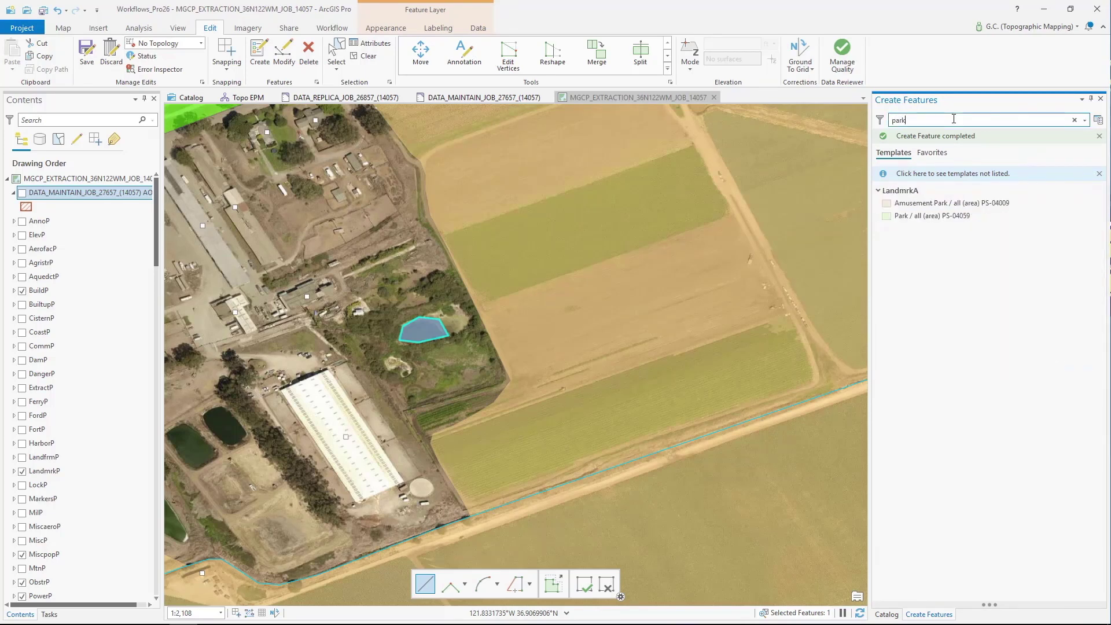
click(960, 219)
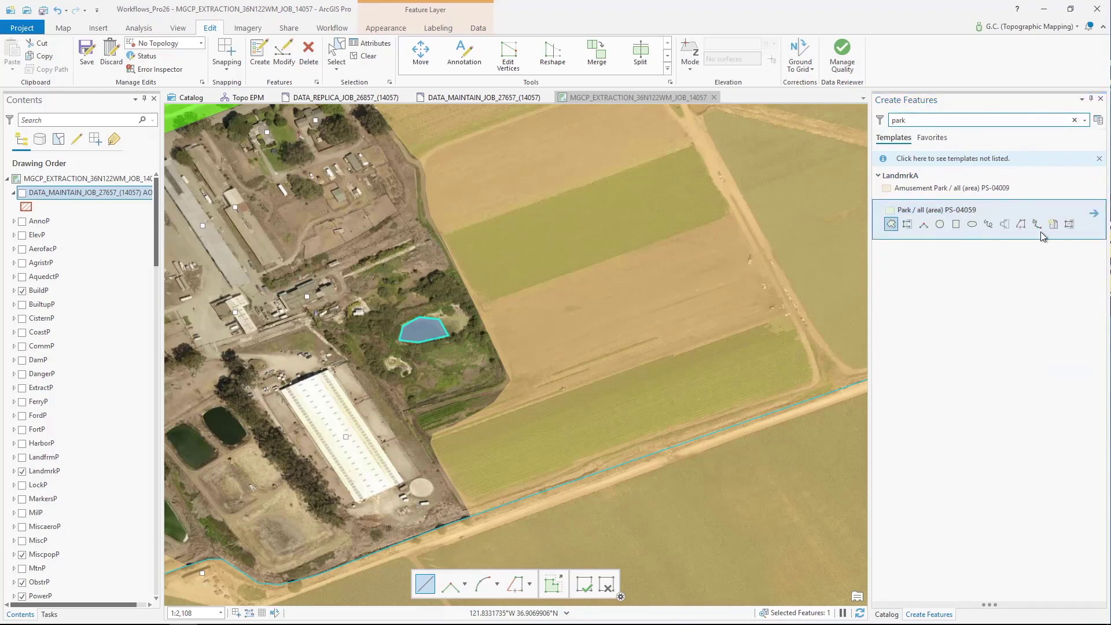
click(1072, 229)
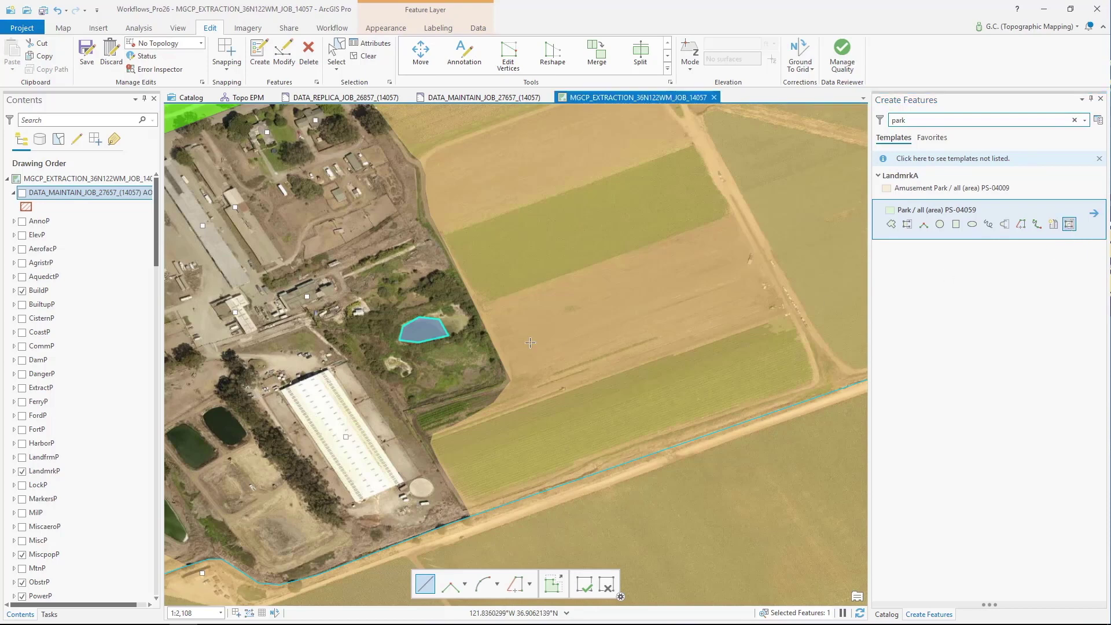
Digitize a park polygon around the lake and vegetated area, overlapping the neighboring crop fields on its east side.
click(332, 317)
click(418, 445)
click(521, 409)
click(540, 324)
click(486, 252)
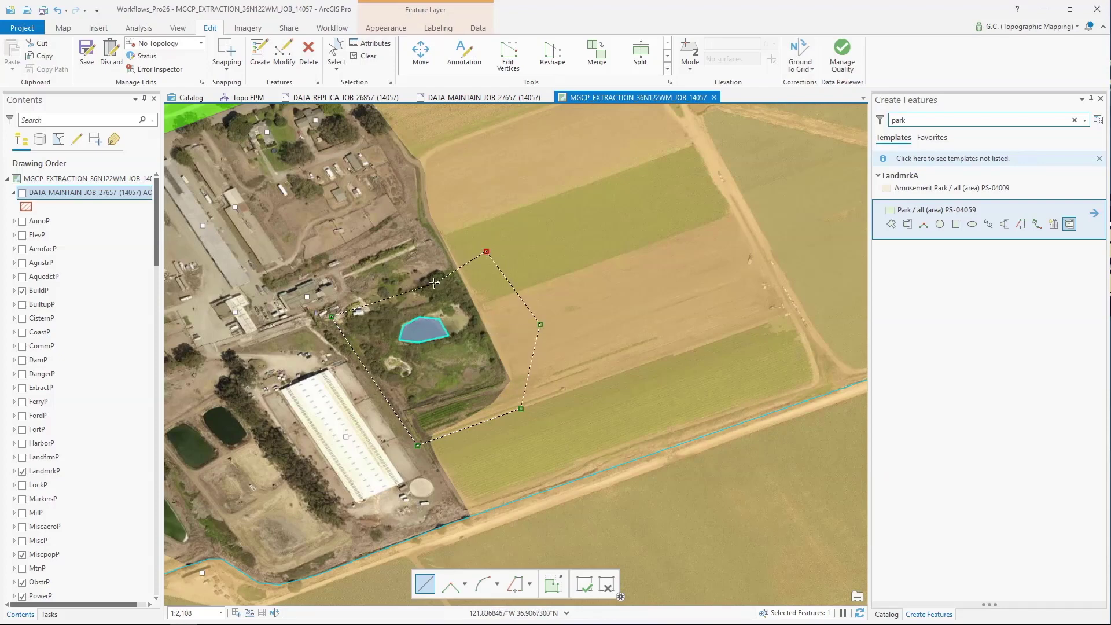
double_click(428, 279)
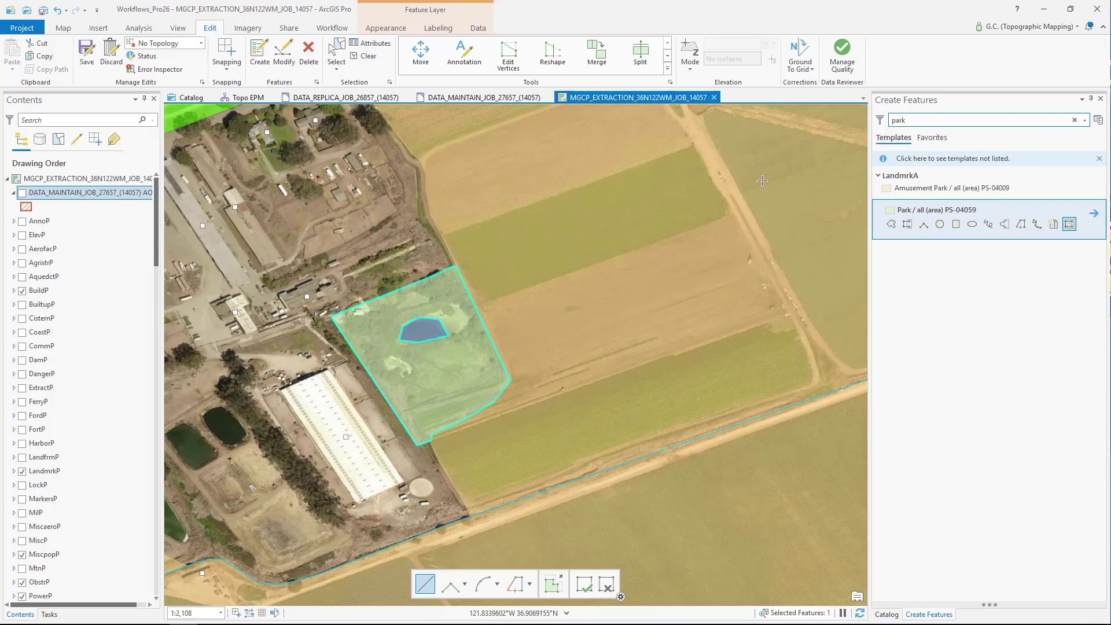
Browse the full gallery of editing tools, from the favorites to the Validate and Topographic groups, and close it.
click(669, 70)
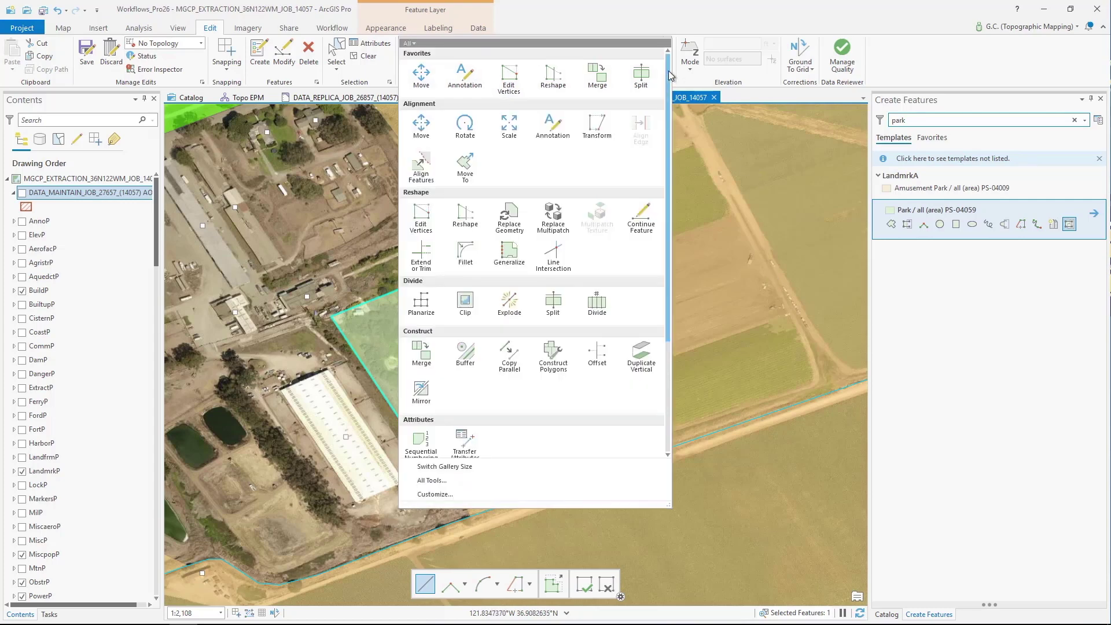
drag(670, 76, 670, 106)
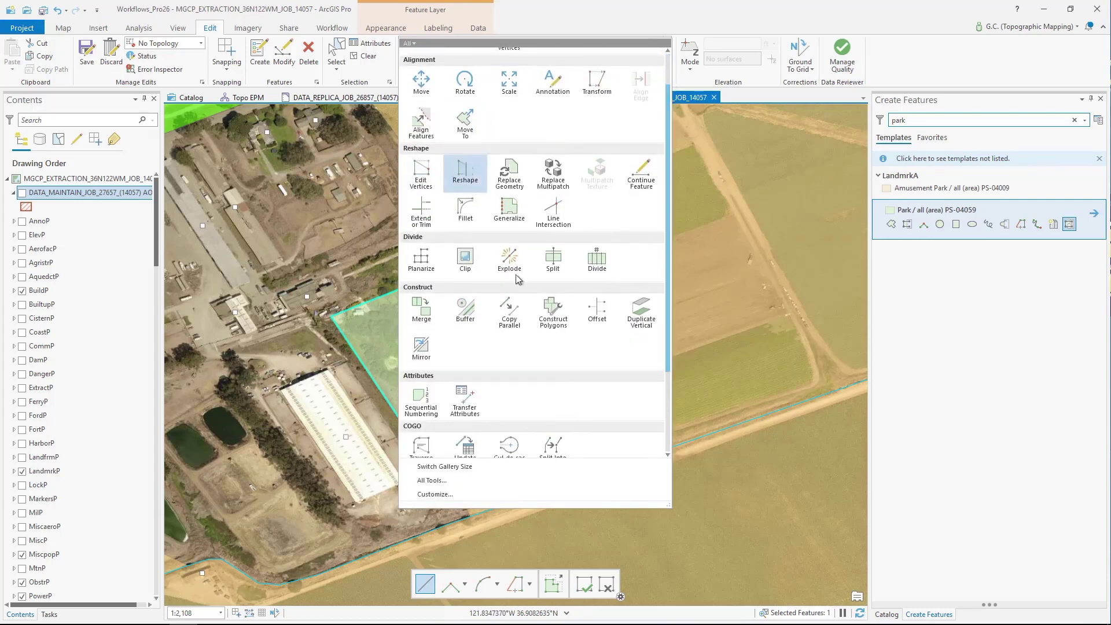
scroll(670, 246, down, 3)
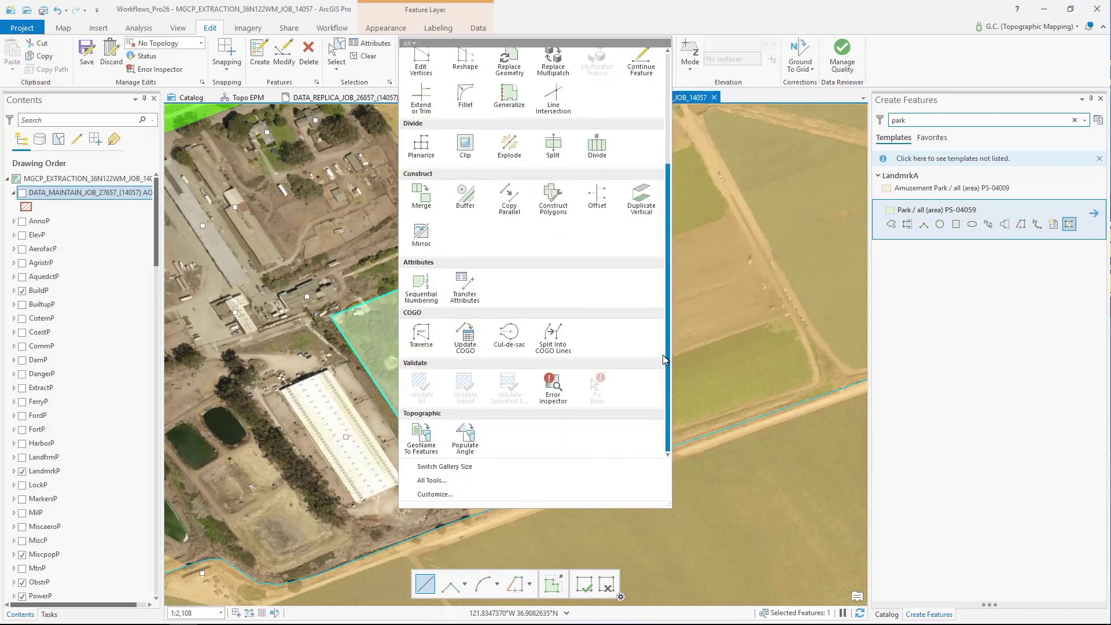
scroll(661, 252, up, 2)
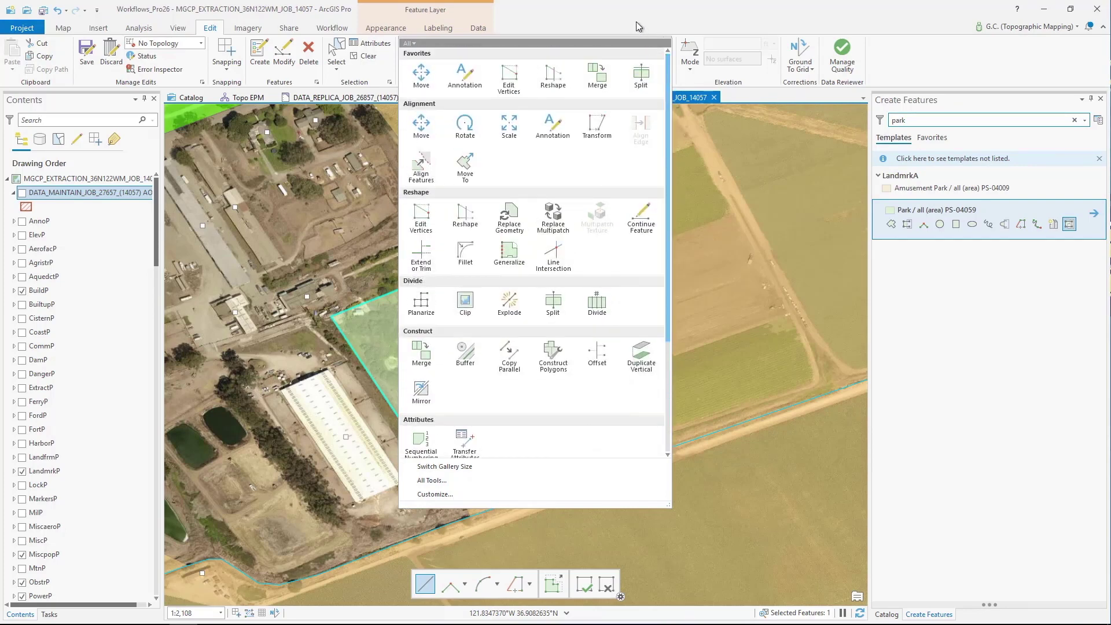
click(639, 26)
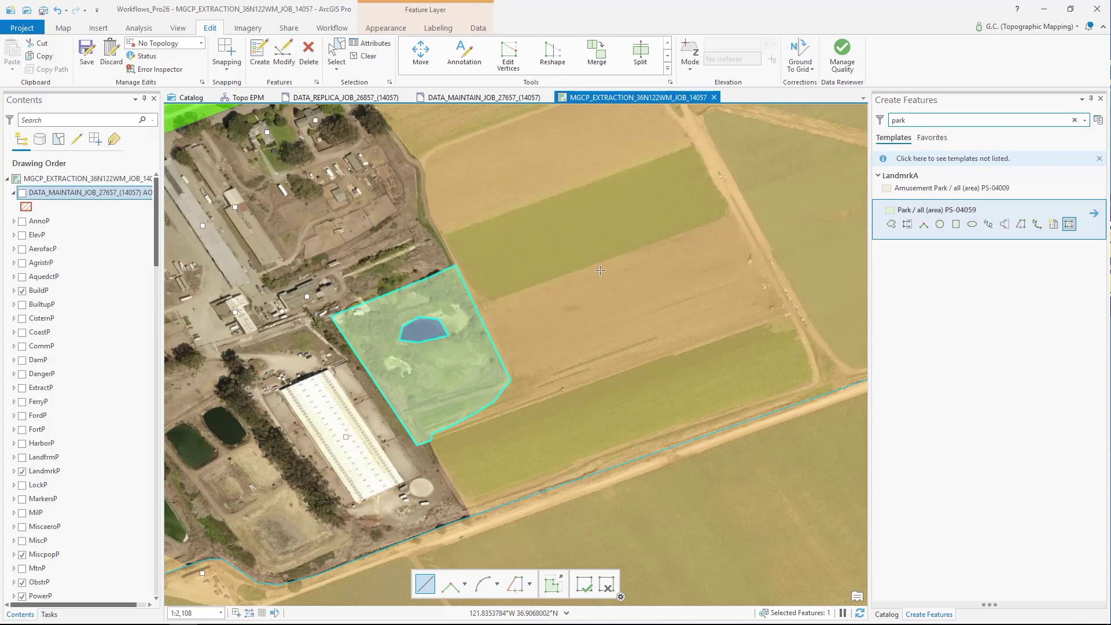
Save all edits to the extraction data and close the MGCP_EXTRACTION_36N122WM_JOB_14057 map.
click(85, 52)
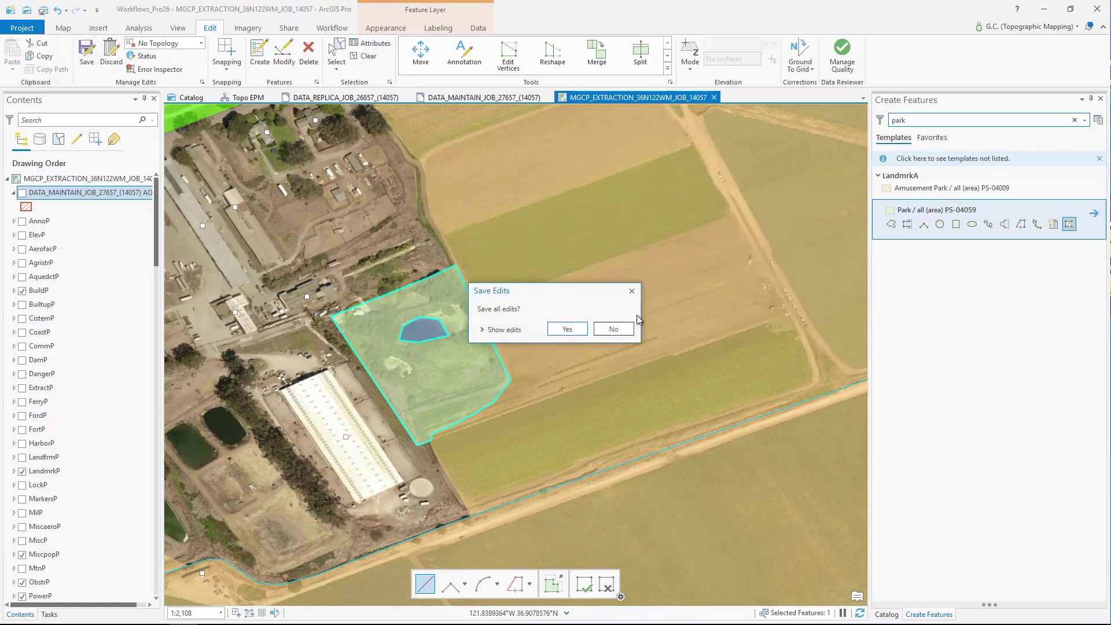
click(567, 328)
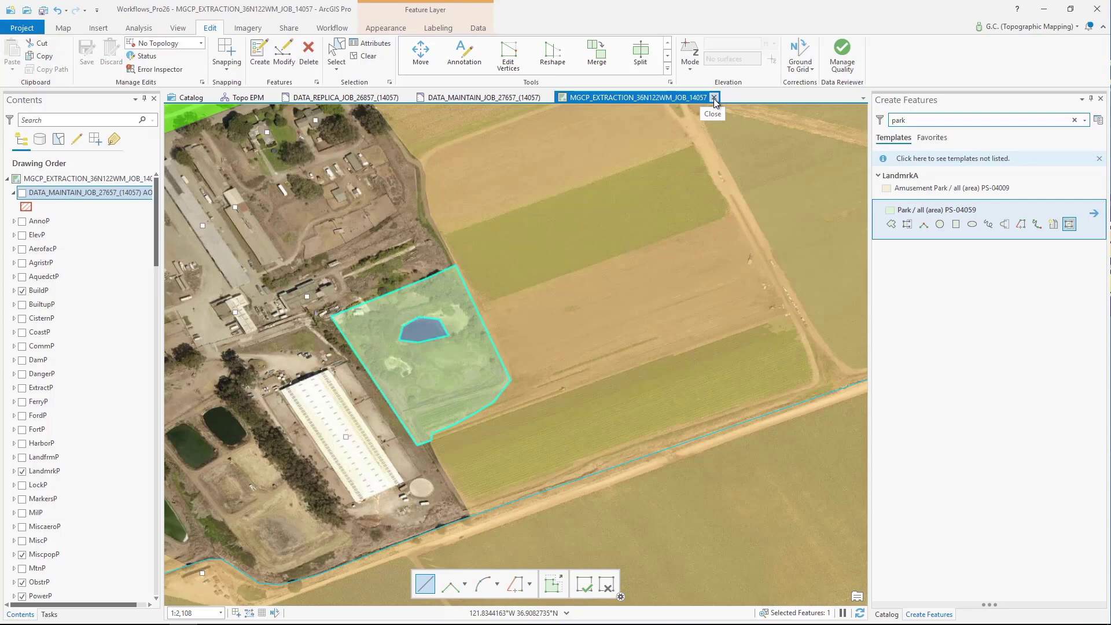
click(715, 99)
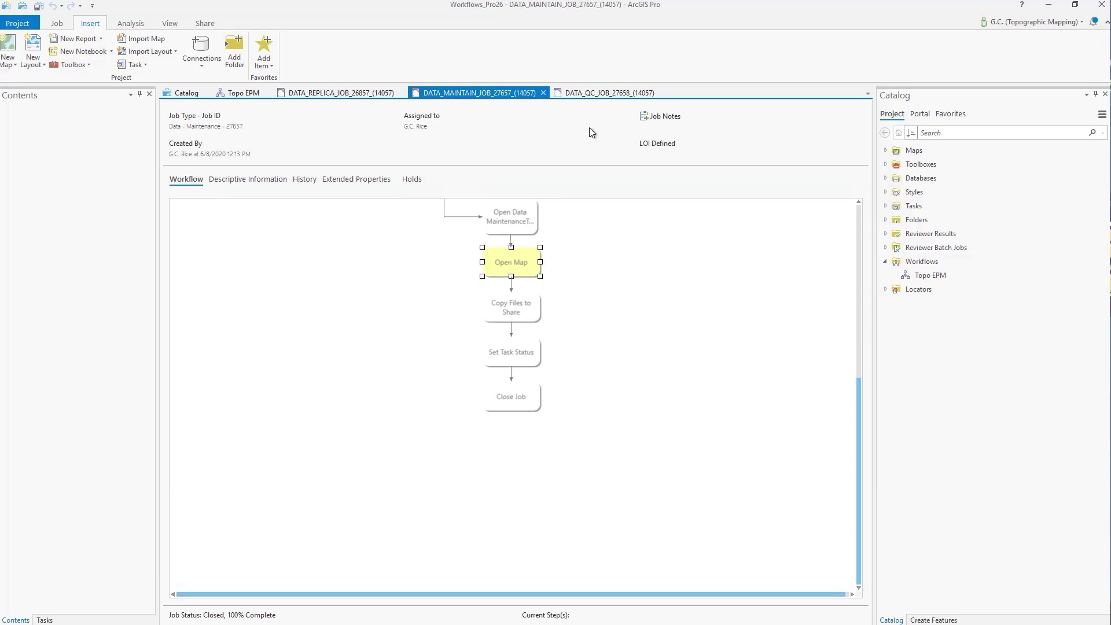
Execute the Open Map step in the DATA_QC_JOB_27658_(14057) workflow and bring up its Quality Control tasks.
click(595, 95)
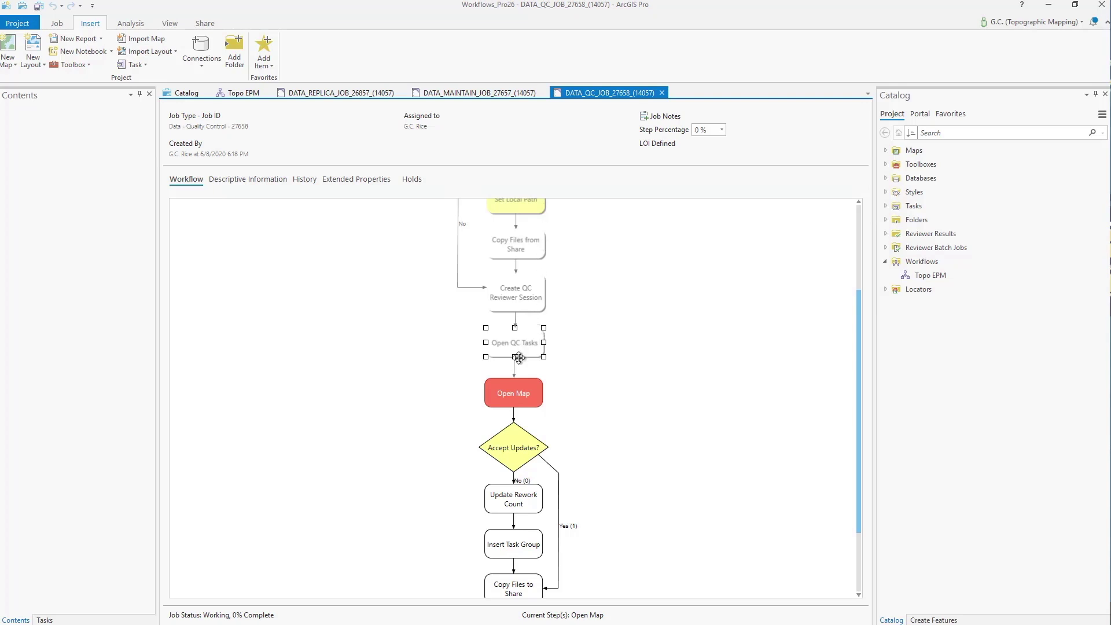
right_click(523, 396)
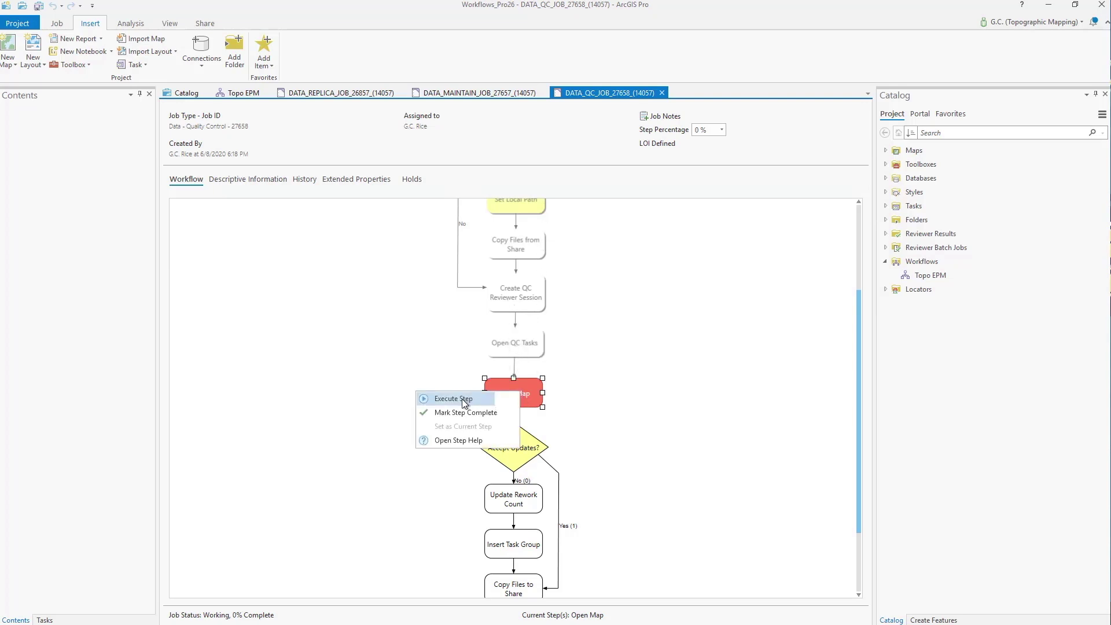
click(465, 400)
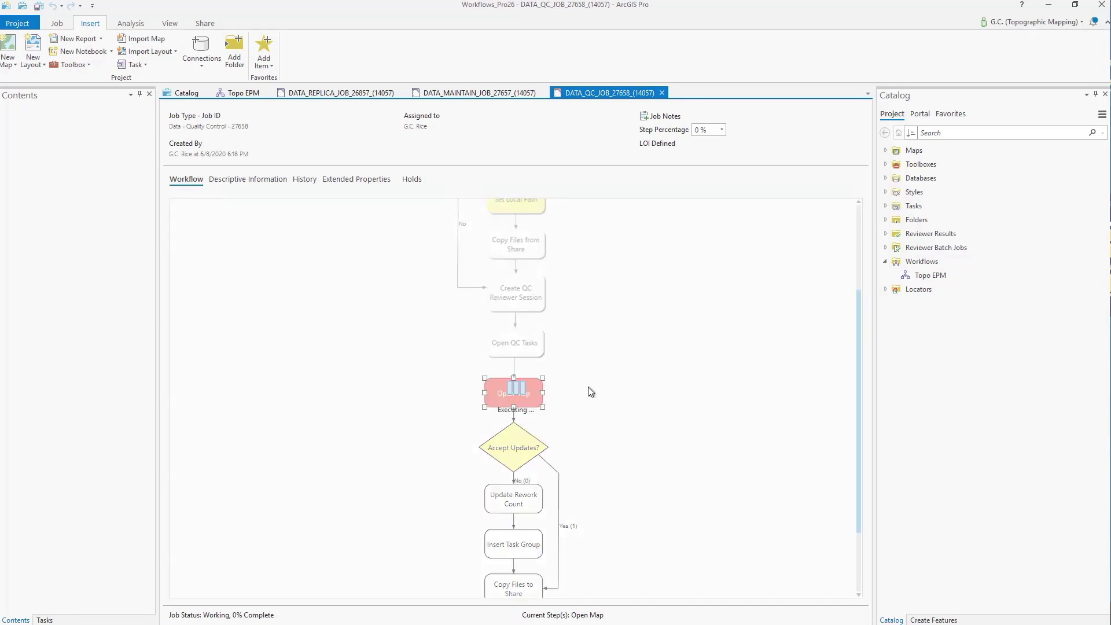
click(531, 303)
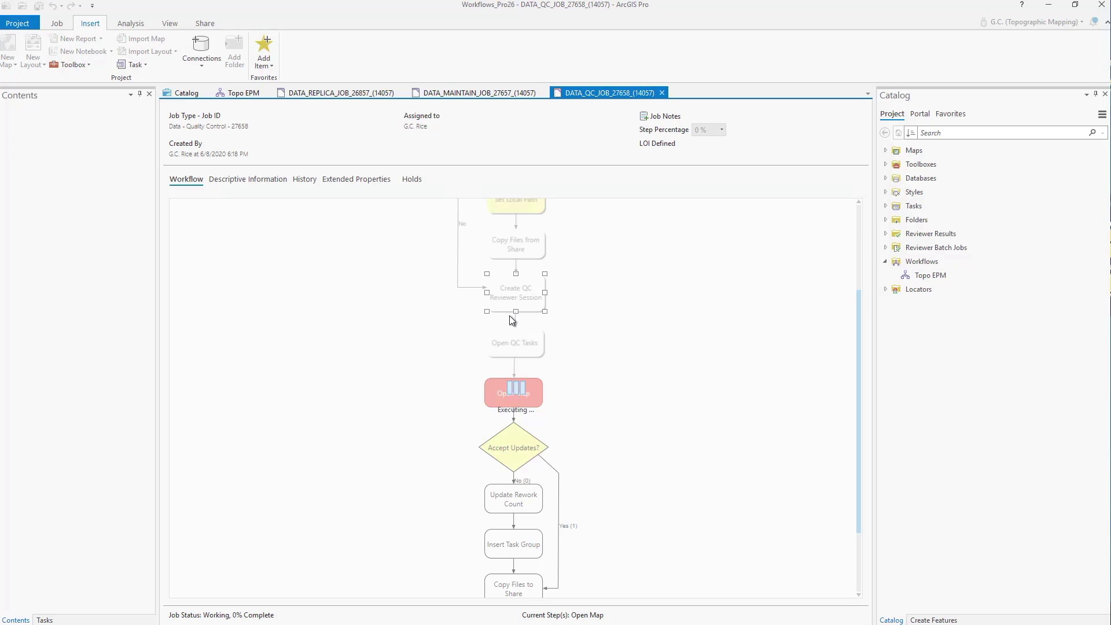
click(508, 340)
click(45, 620)
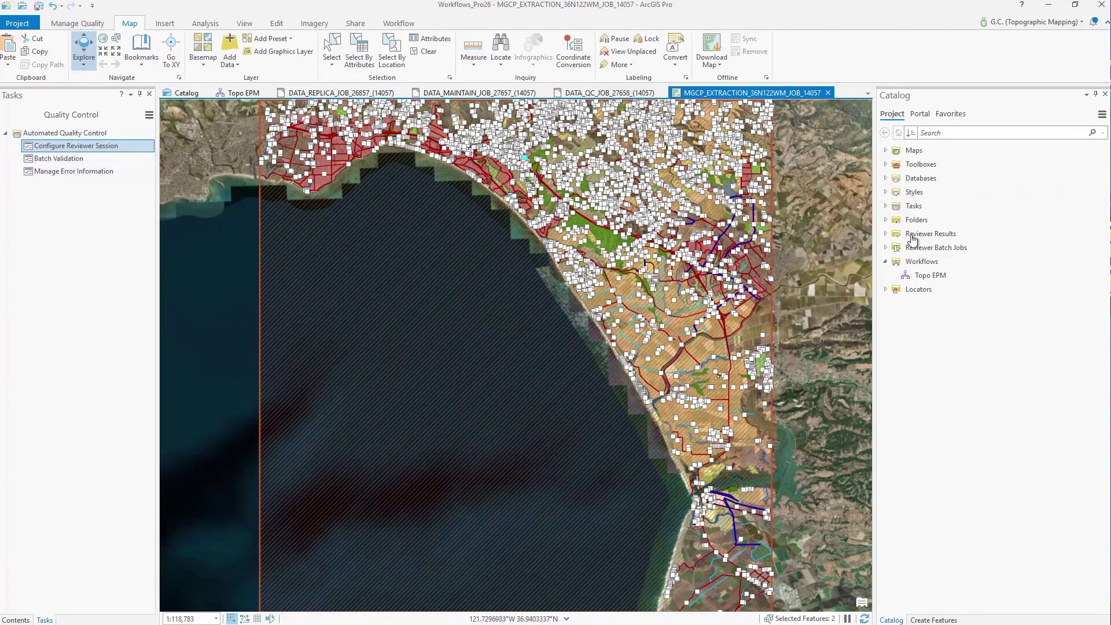
List the project's reviewer session results and batch jobs, and check the execution options for MGCP_TRD_4_5_Duplication_Checks.rbj.
click(887, 235)
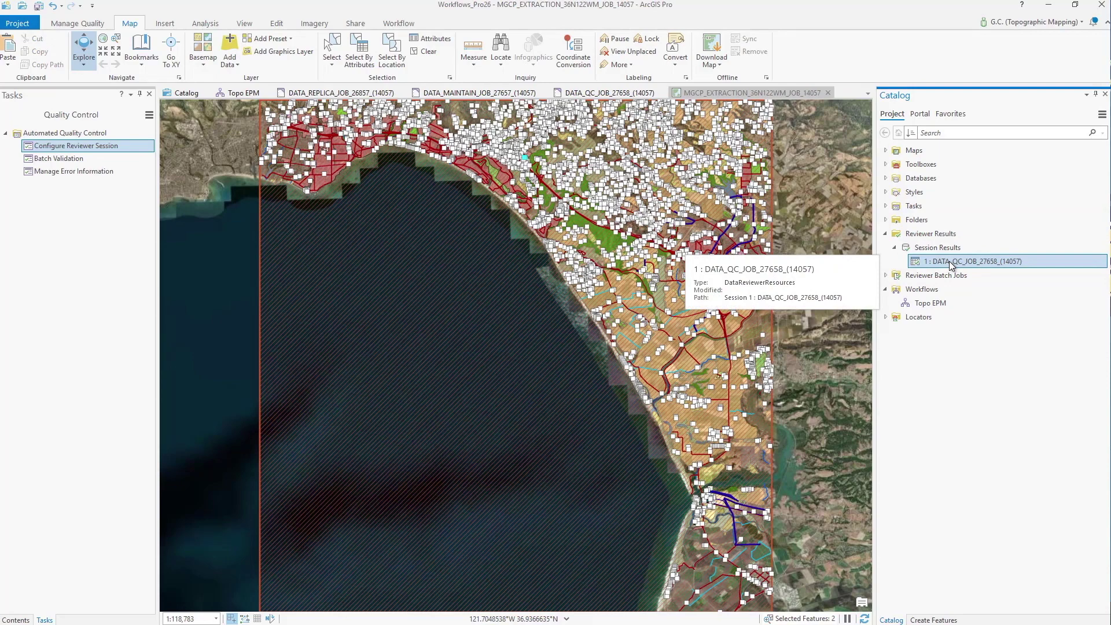
click(886, 276)
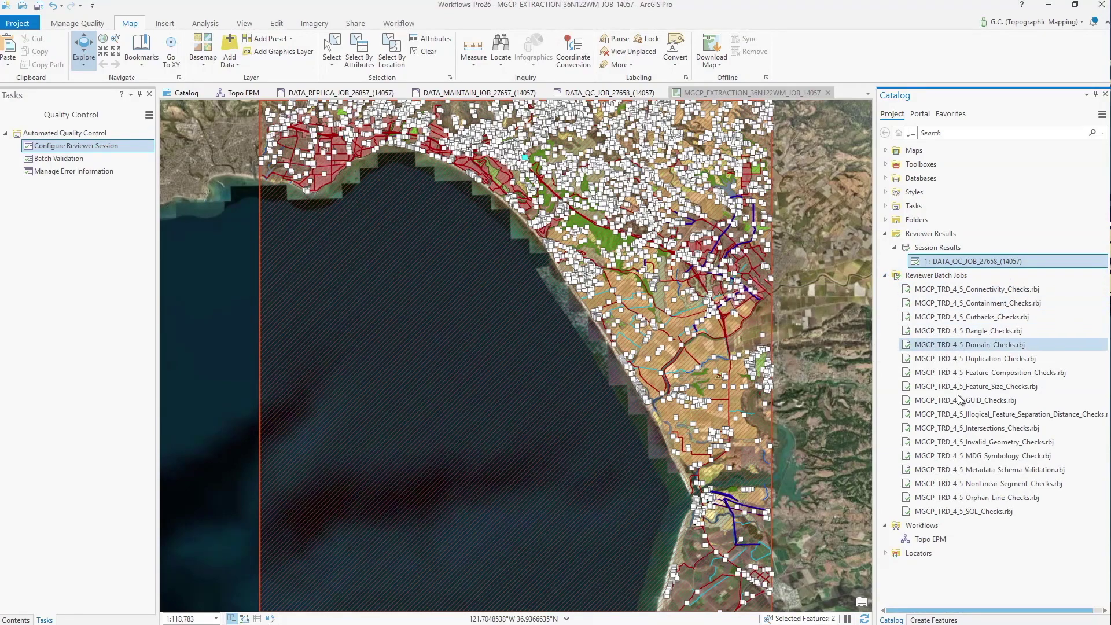
mouse_move(972, 445)
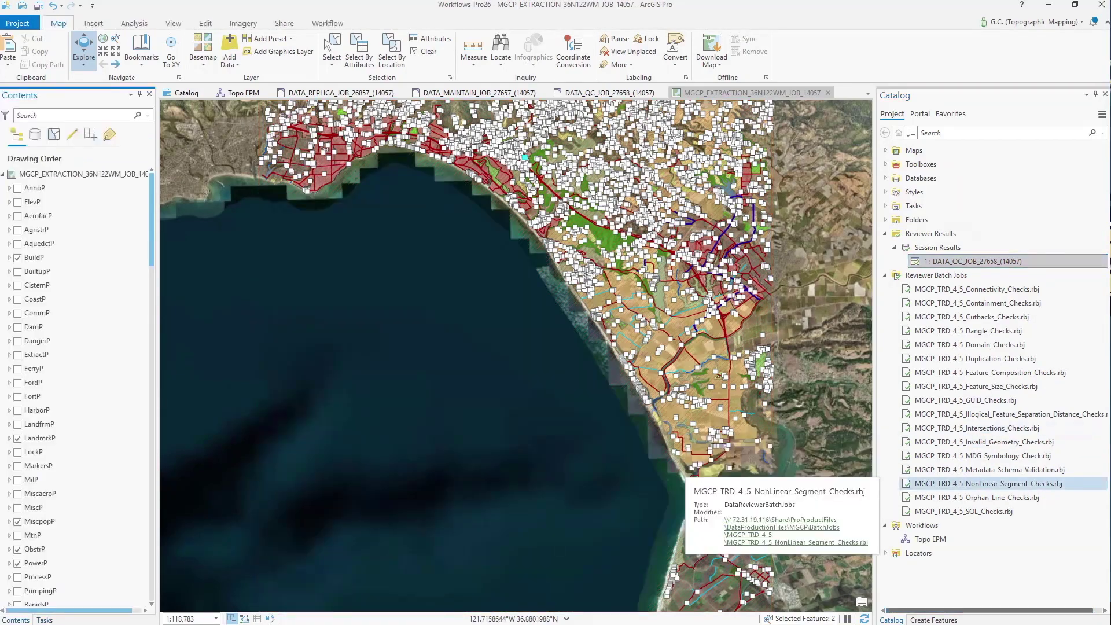
right_click(955, 361)
mouse_move(919, 371)
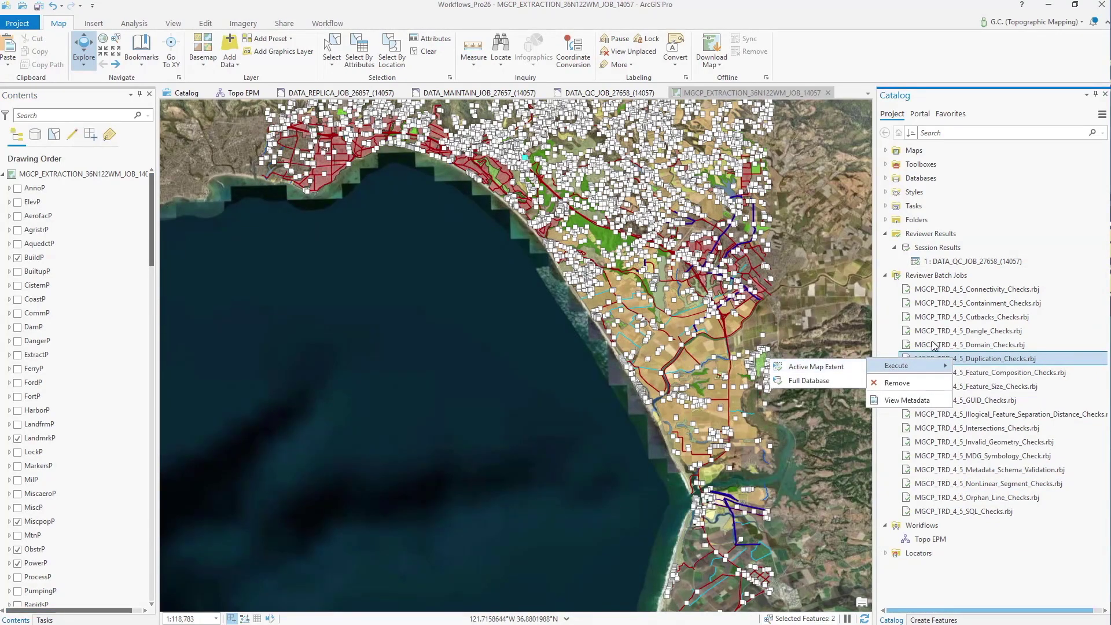
Open the reviewer results table of the DATA_QC_JOB_27658_(14057) session and look through its records.
right_click(939, 266)
click(902, 277)
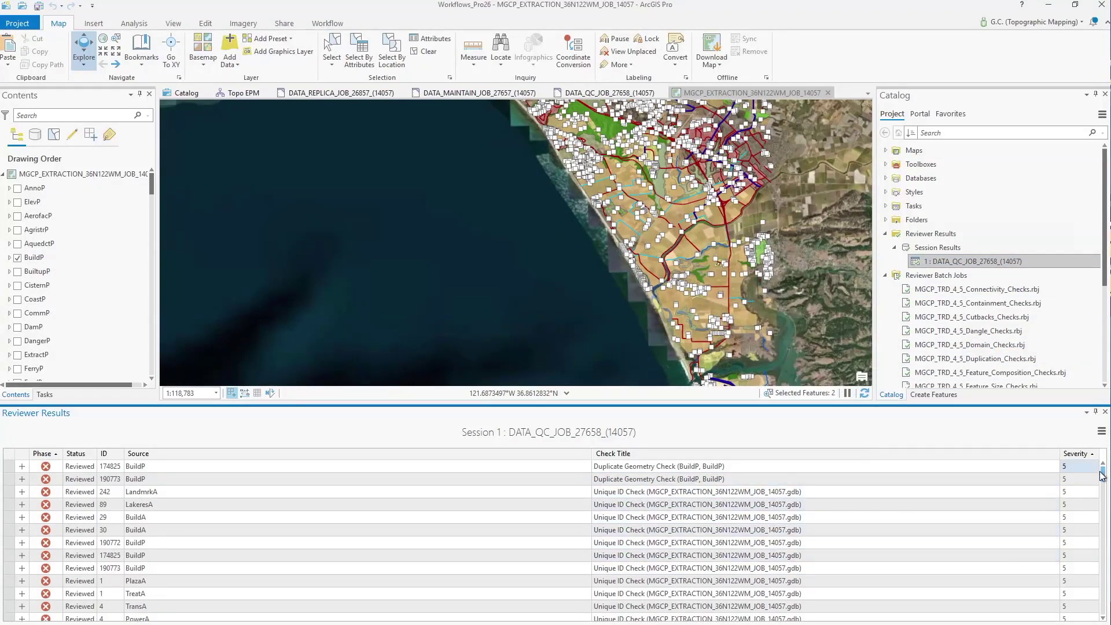
mouse_move(1104, 479)
mouse_down()
mouse_move(1105, 502)
mouse_move(1099, 463)
mouse_up()
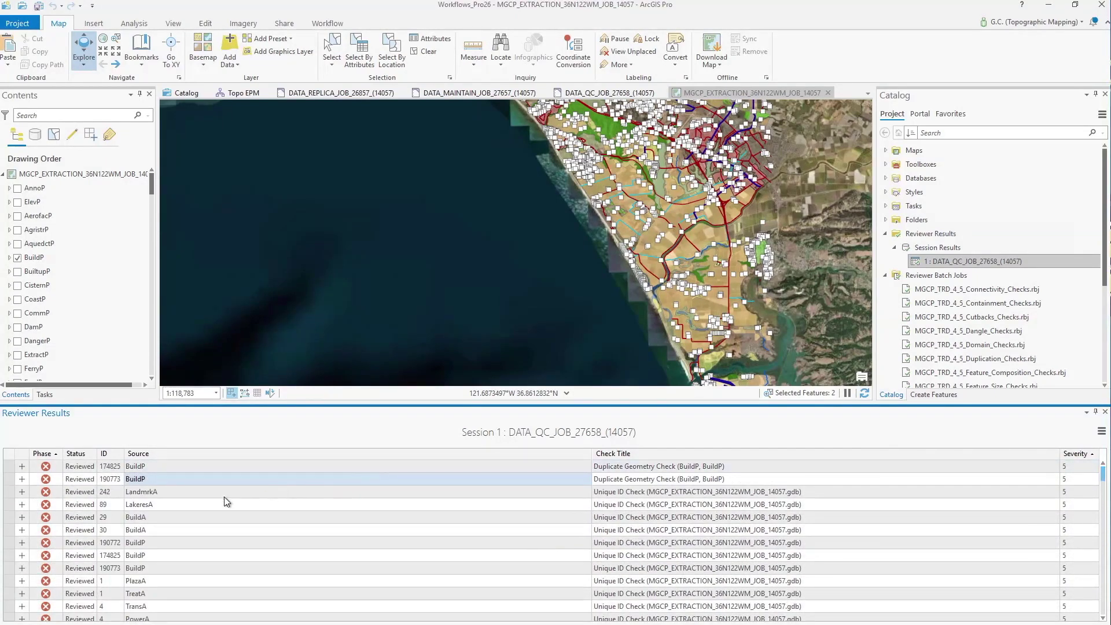
Select the two BuildP Duplicate Geometry Check results, zoom to them on the map, and show the selected features' attributes.
click(10, 467)
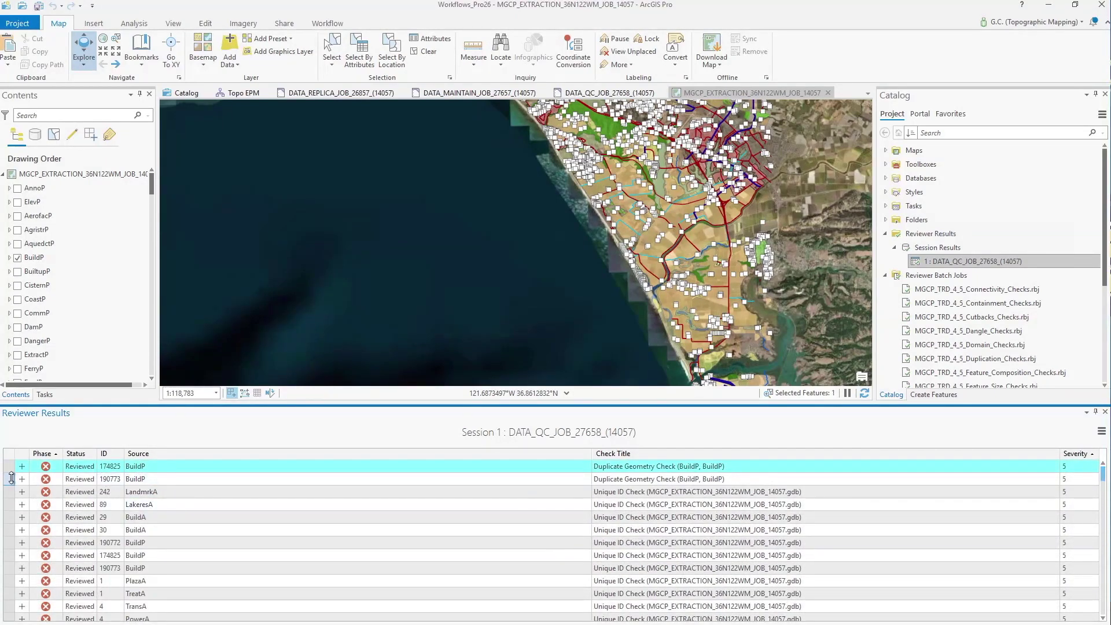
shift+click(10, 479)
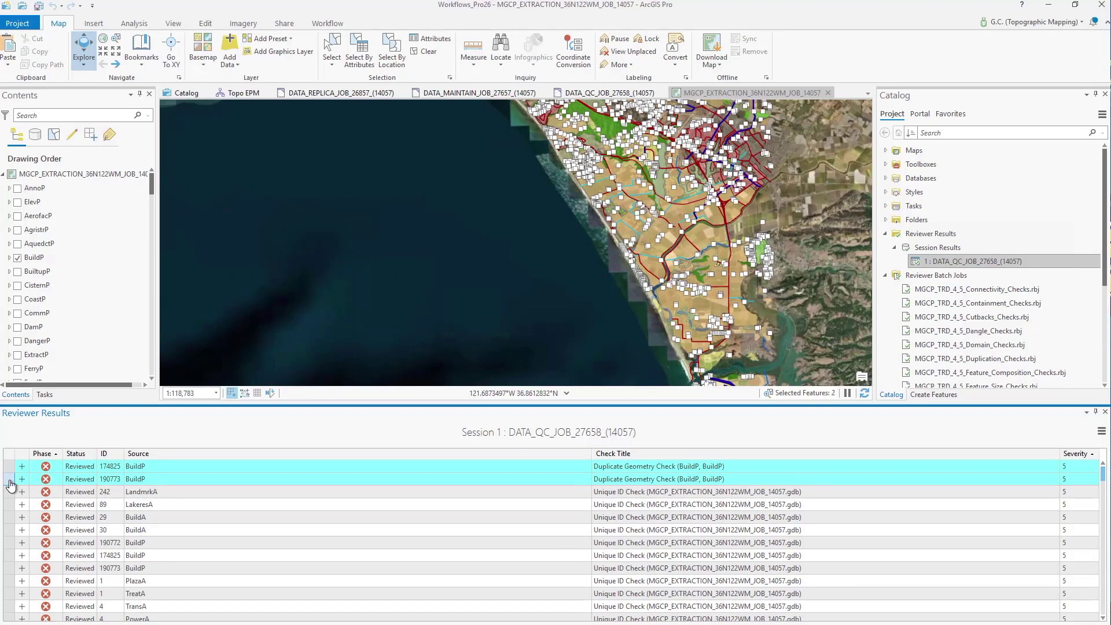
right_click(10, 485)
click(41, 490)
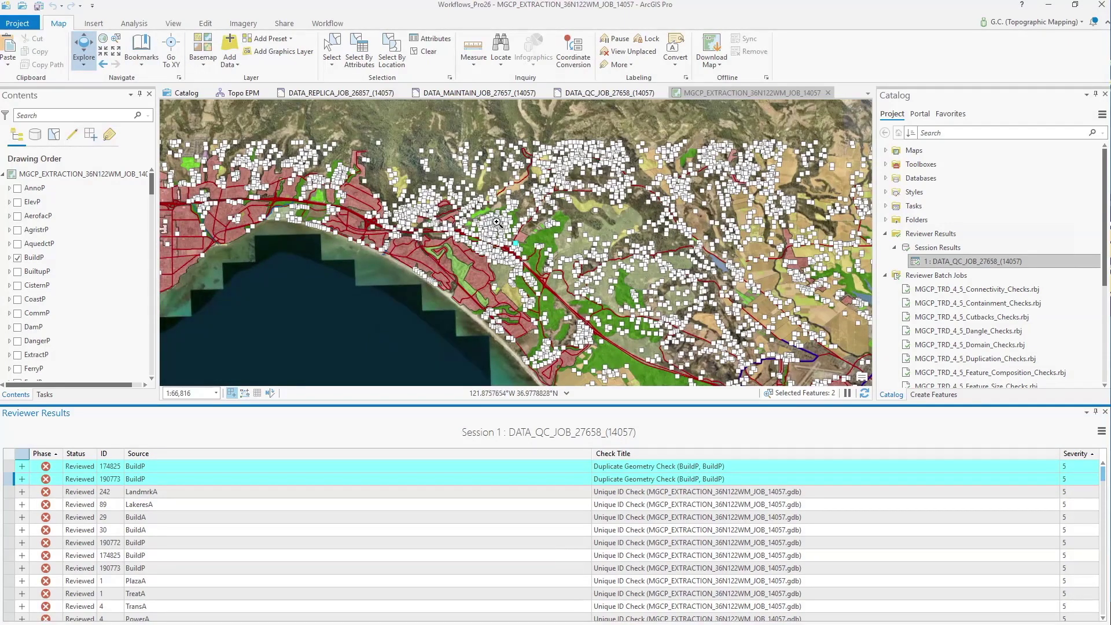
click(531, 259)
scroll(531, 259, up, 5)
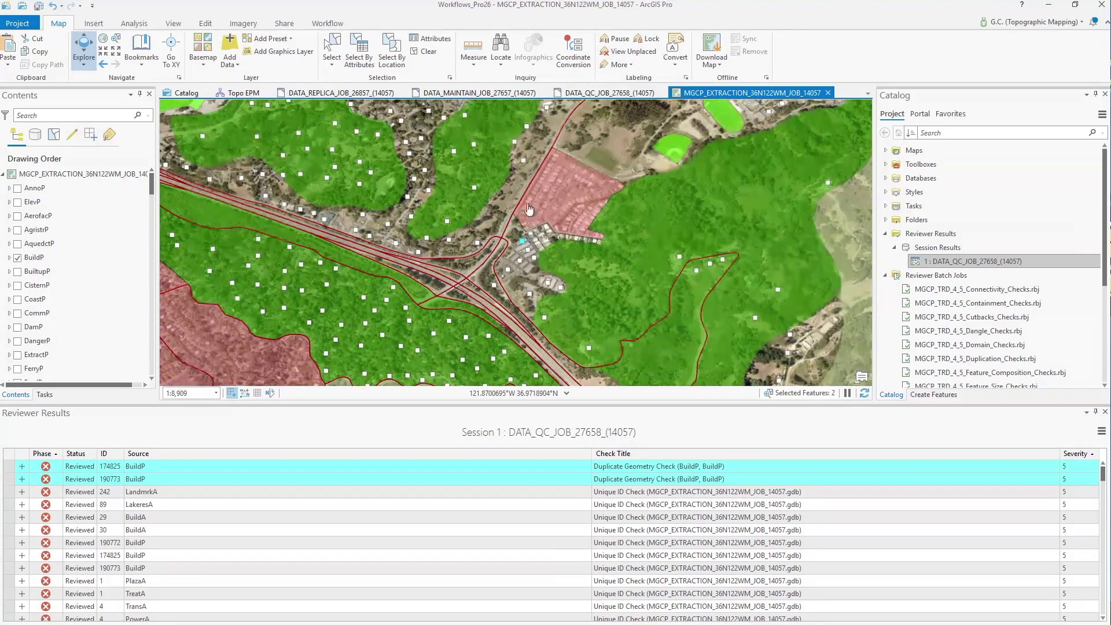
scroll(539, 243, up, 2)
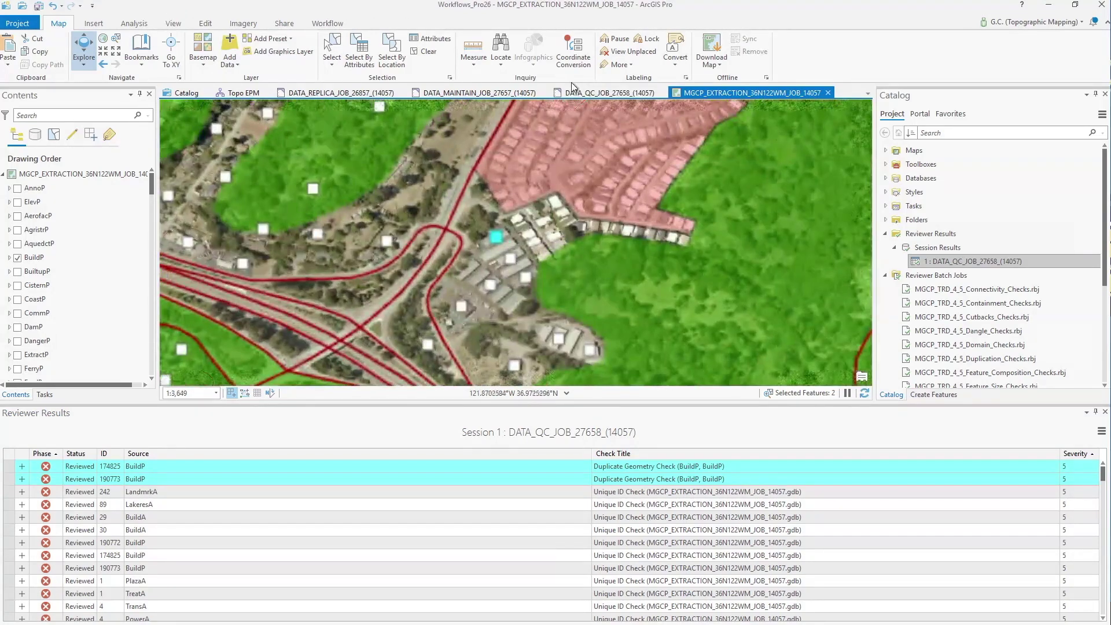
click(441, 40)
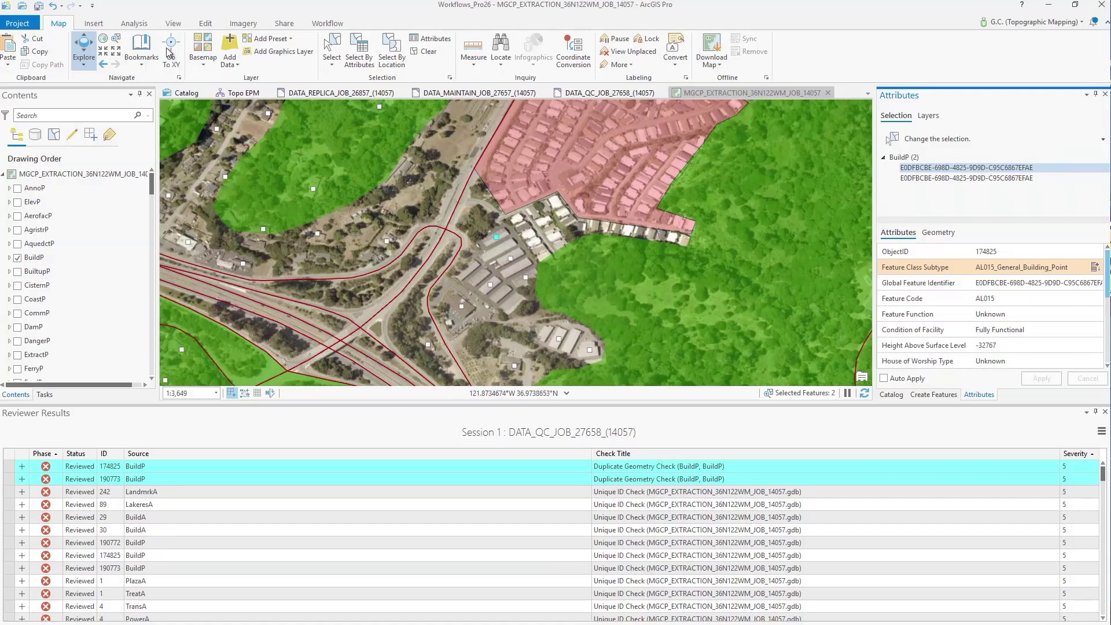
Start the Manage Quality tools and choose the BuildP layer as the source for flagging missing features.
click(206, 24)
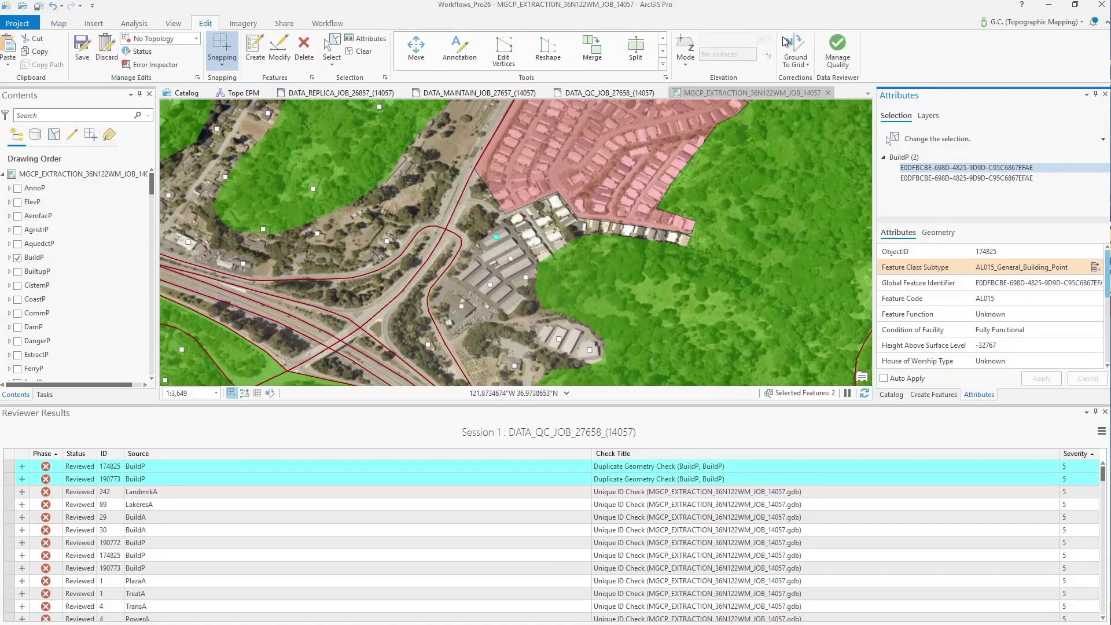
click(838, 48)
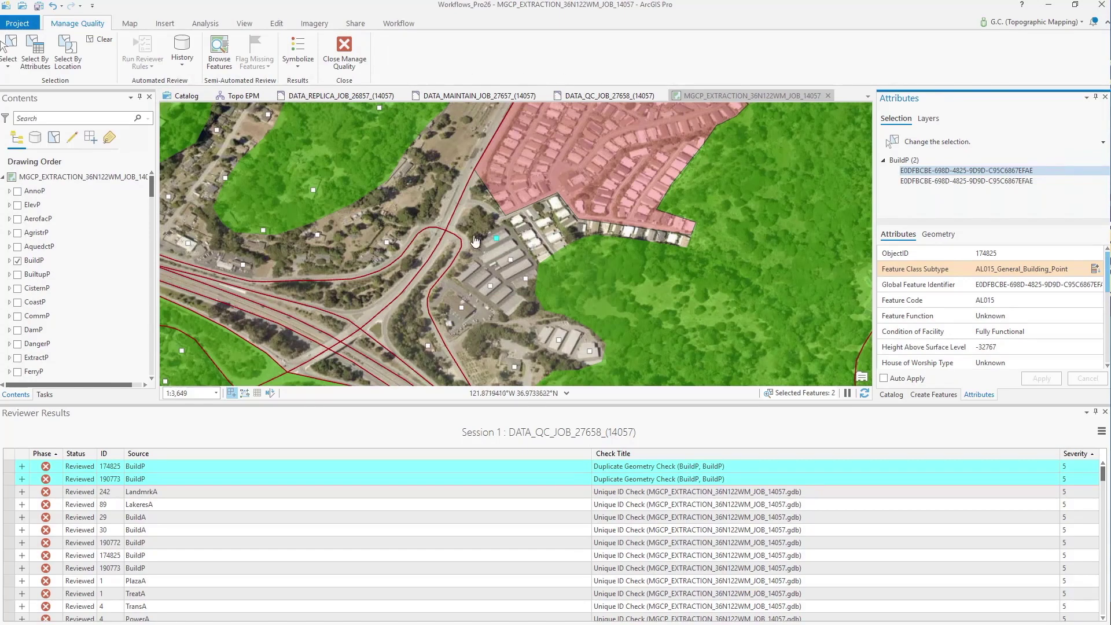
scroll(454, 255, up, 2)
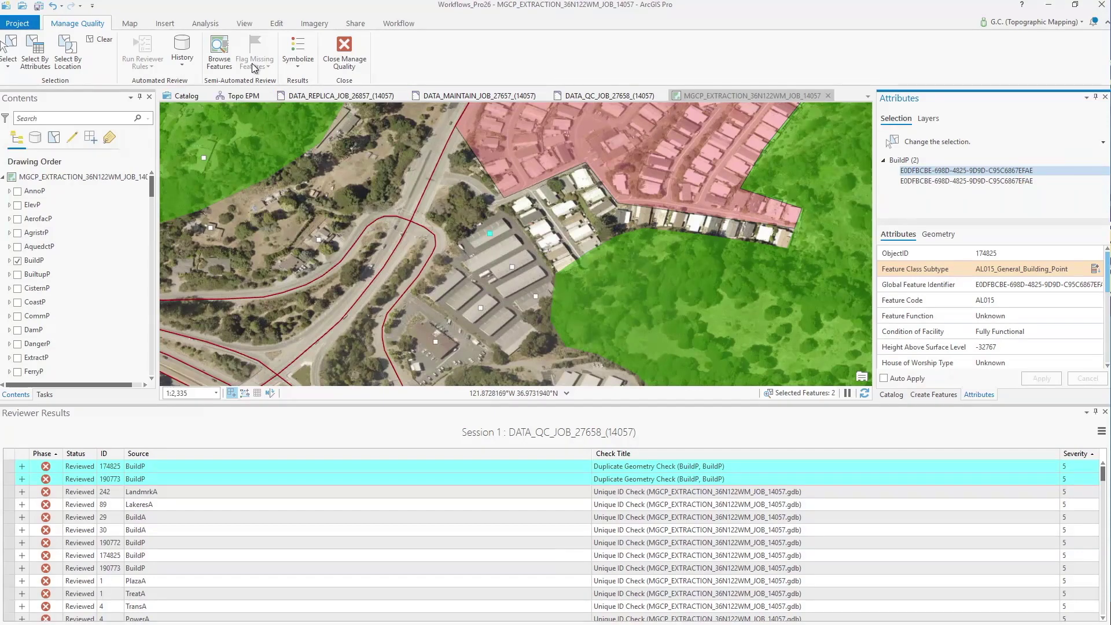
click(36, 262)
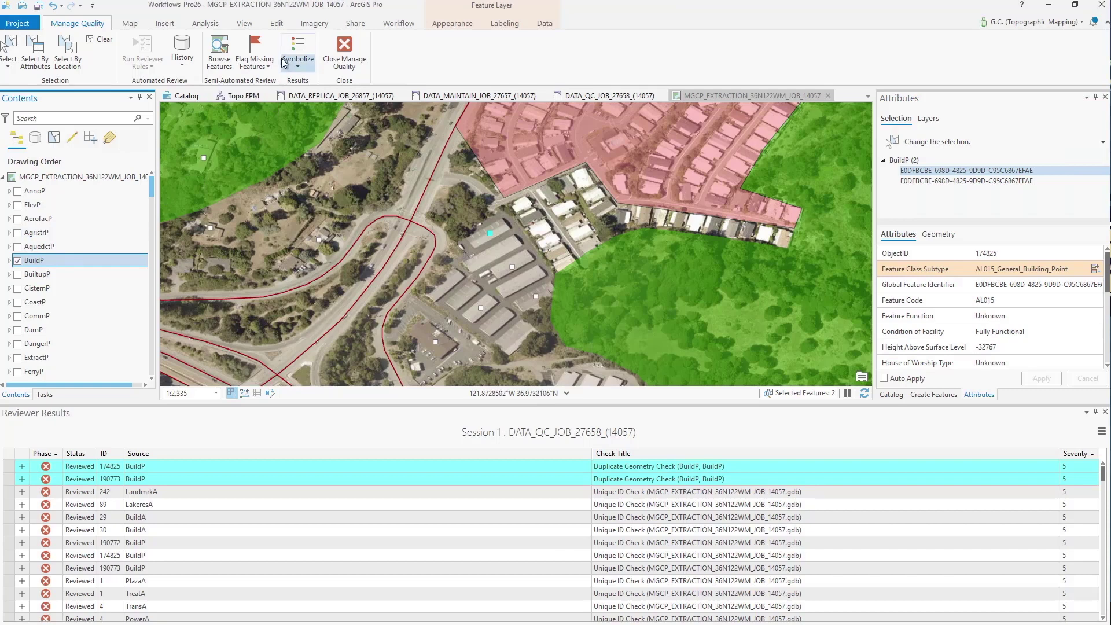
Flag two missing BuildP features southeast of the duplicate building point, using error type Add, description Missing Feature and severity 3.
click(263, 63)
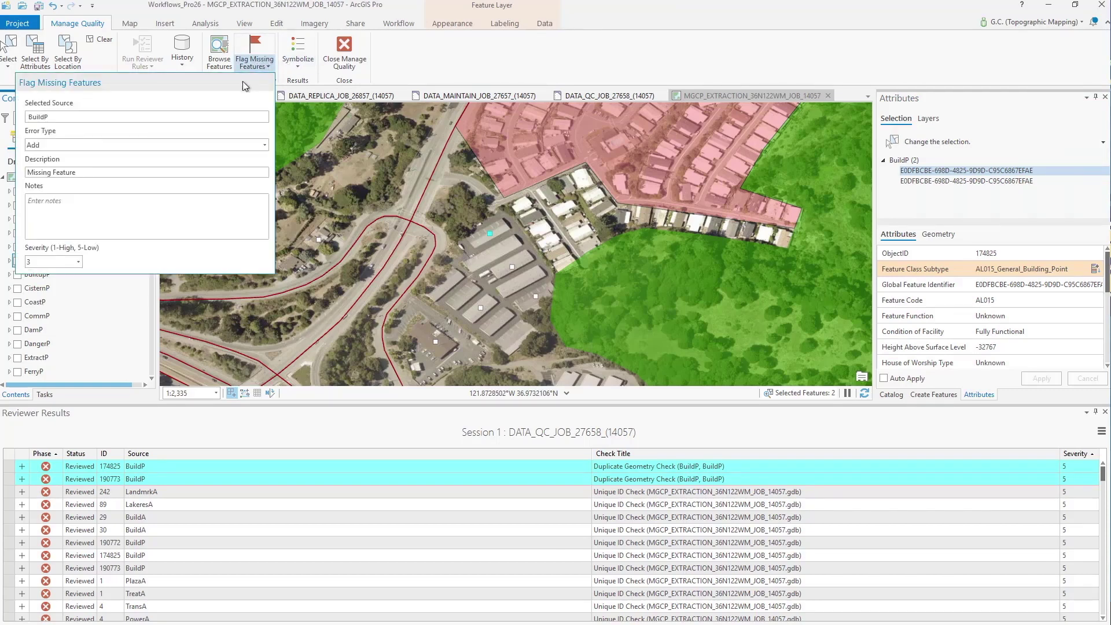
click(260, 65)
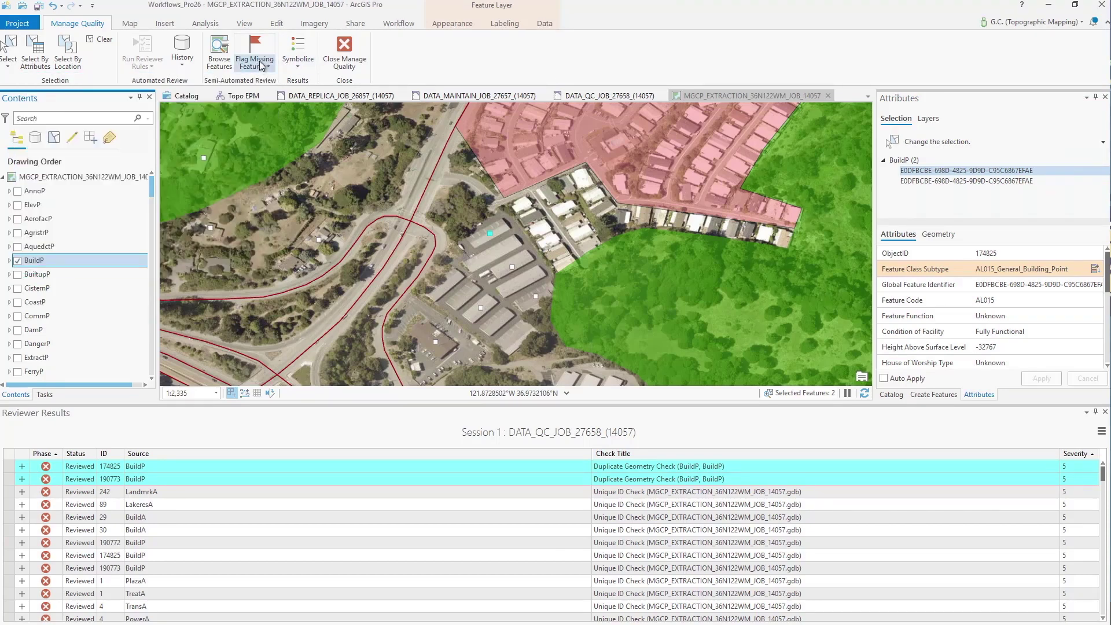
click(249, 66)
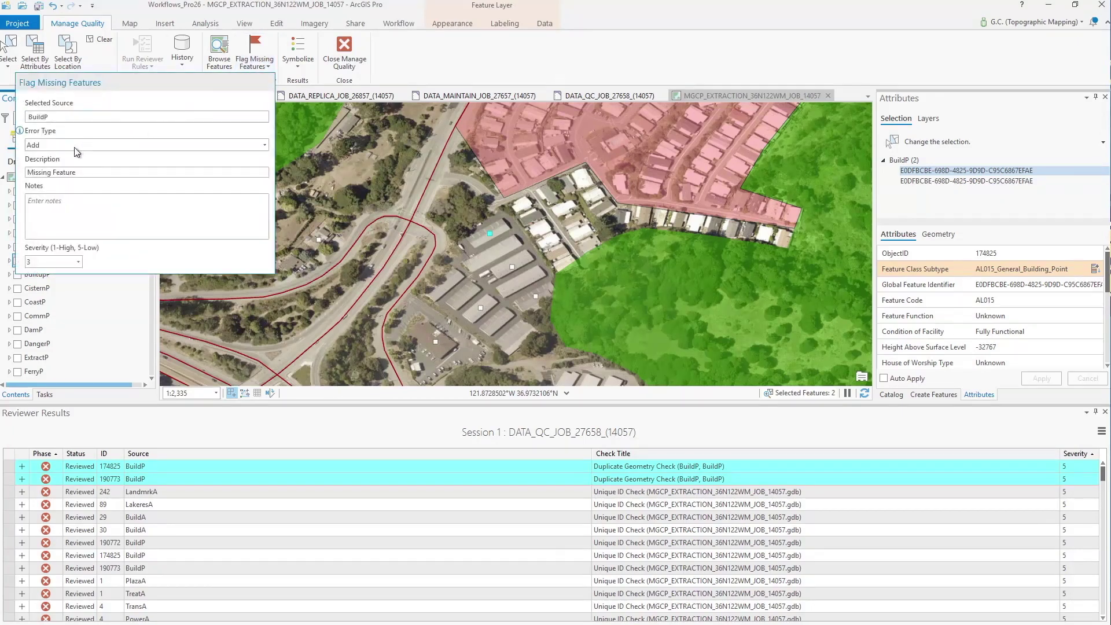
click(303, 63)
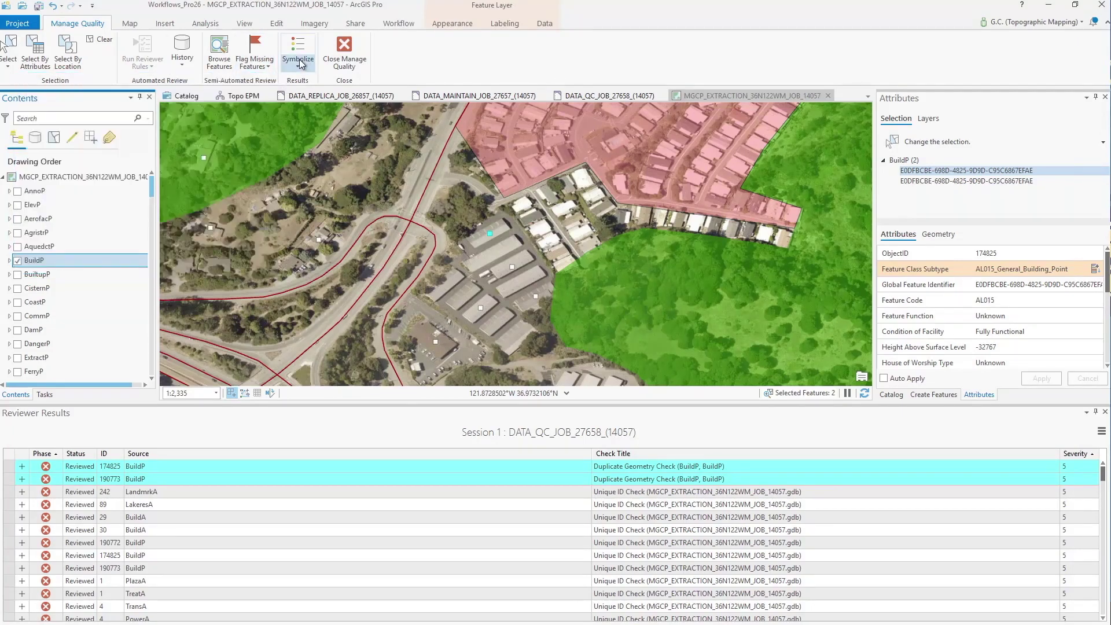
click(255, 48)
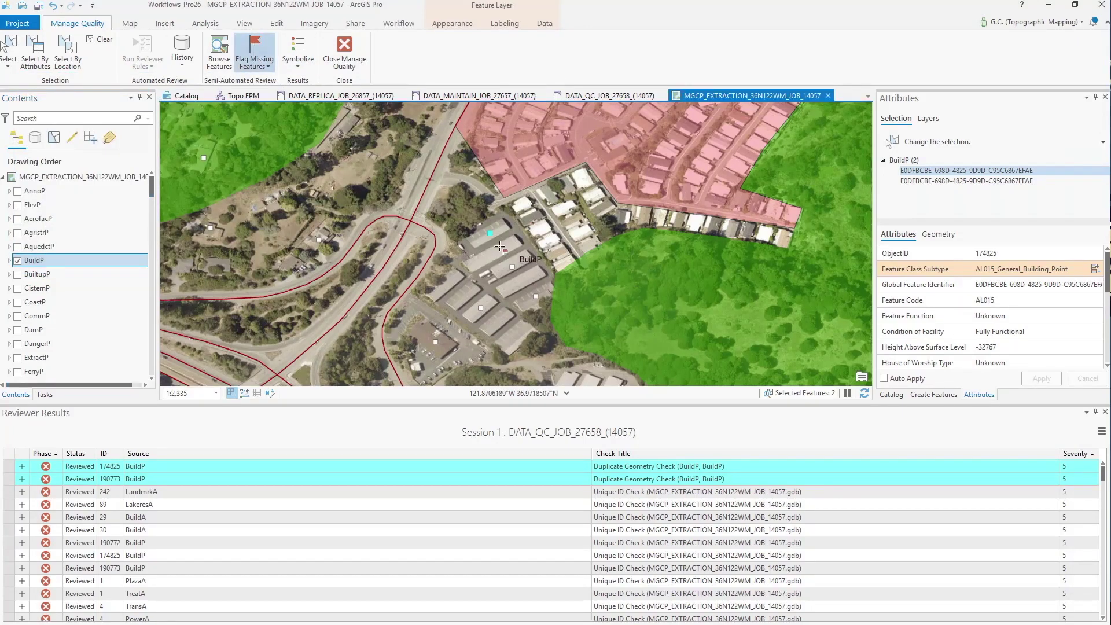
click(499, 253)
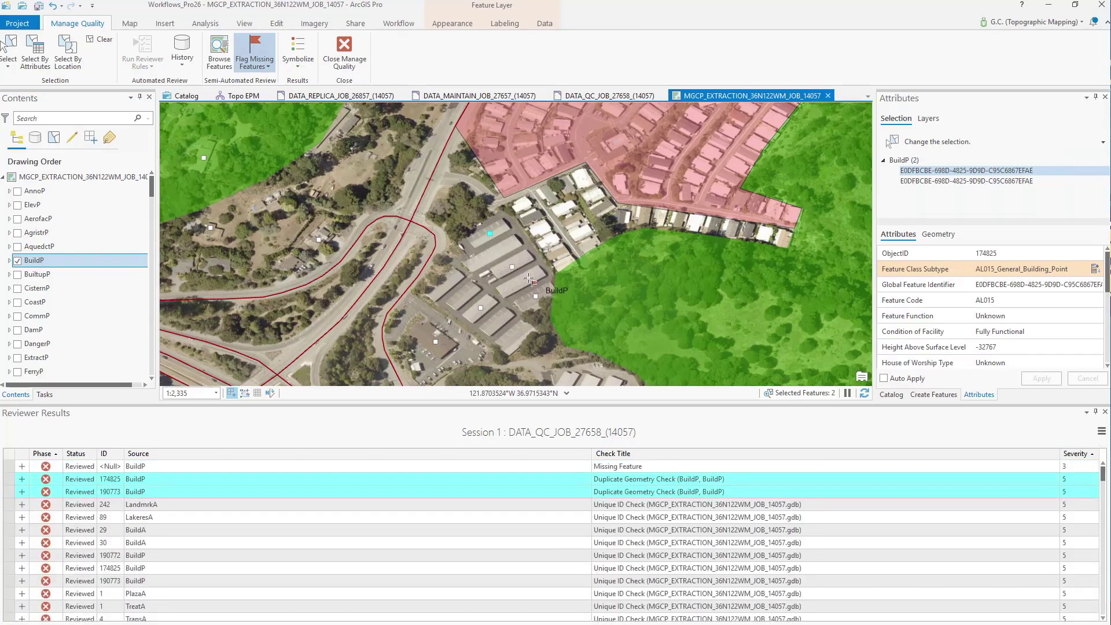
click(542, 327)
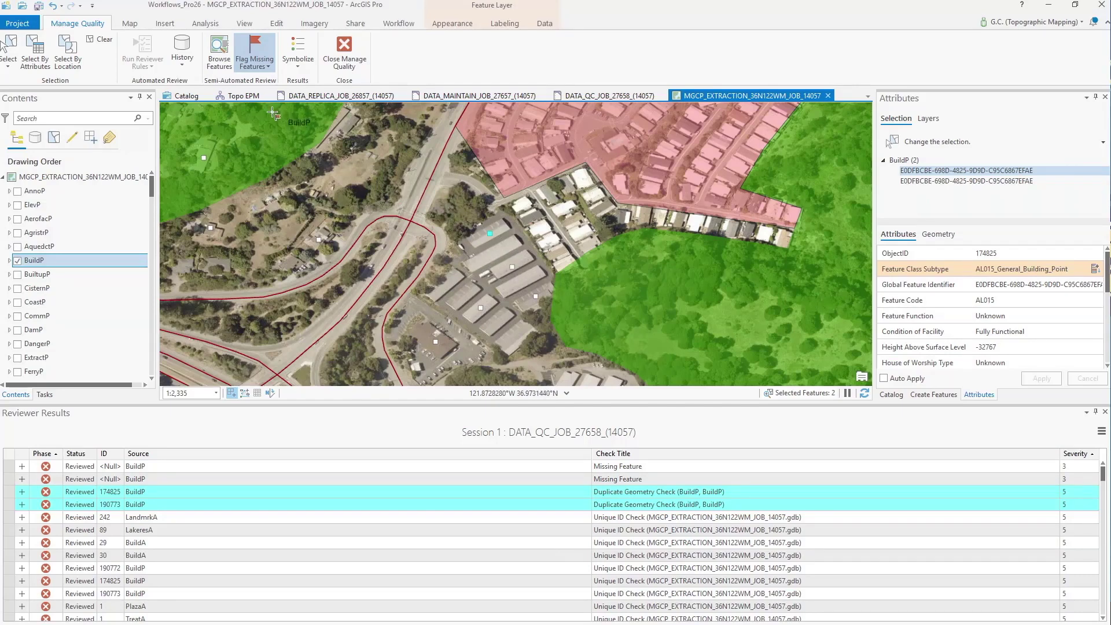
Start Browse Features and select the residential built-up area polygon north of the large warehouse roofs for review.
key(c)
drag(504, 205, 387, 268)
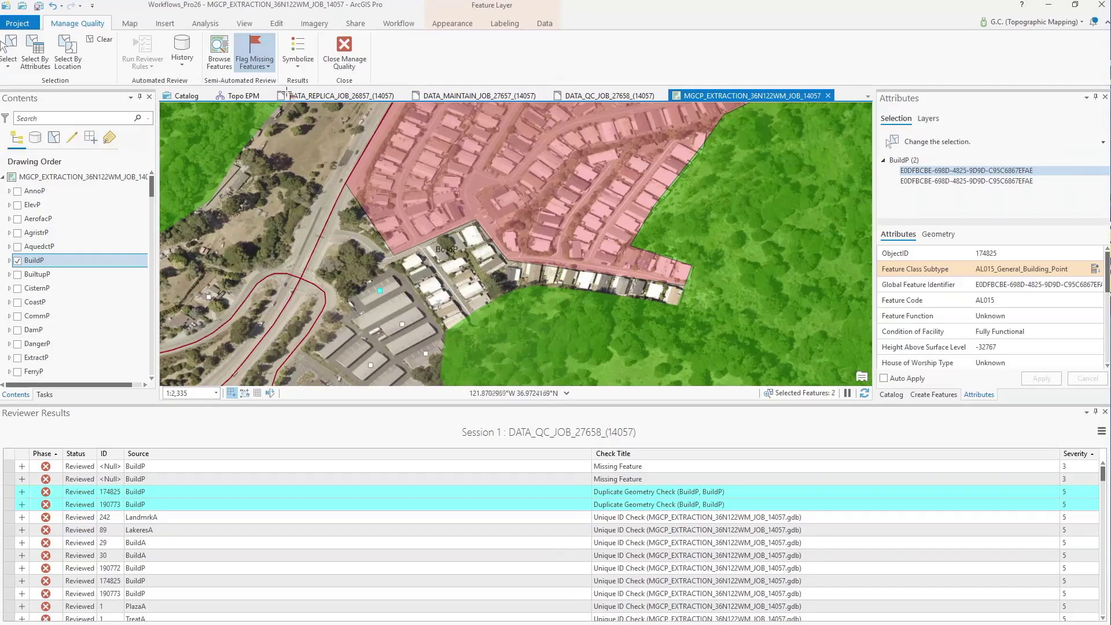
click(218, 60)
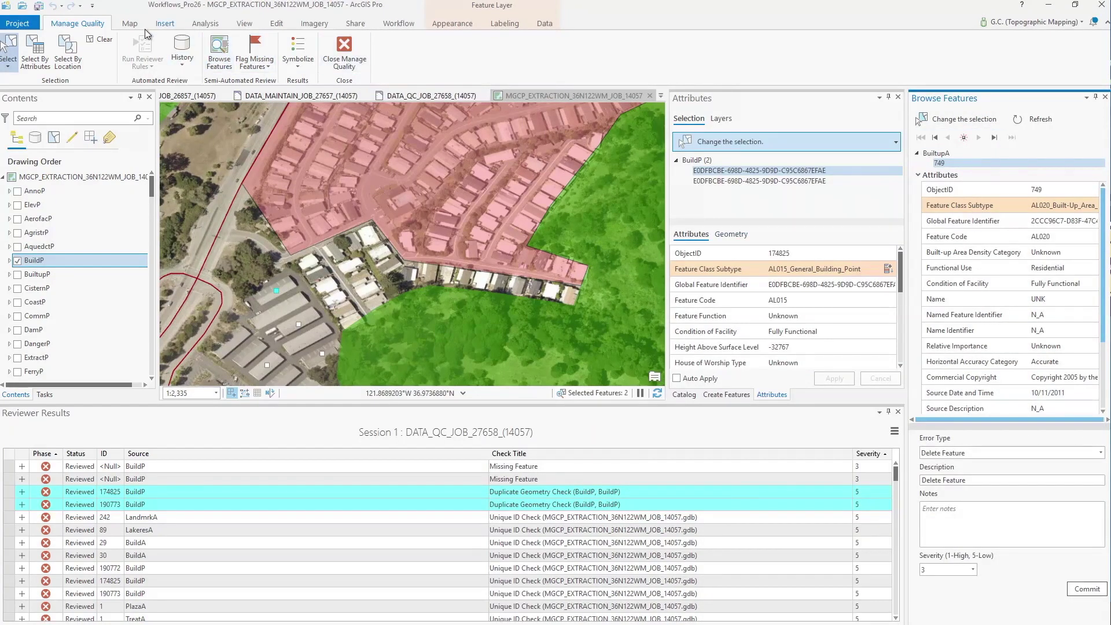
click(956, 119)
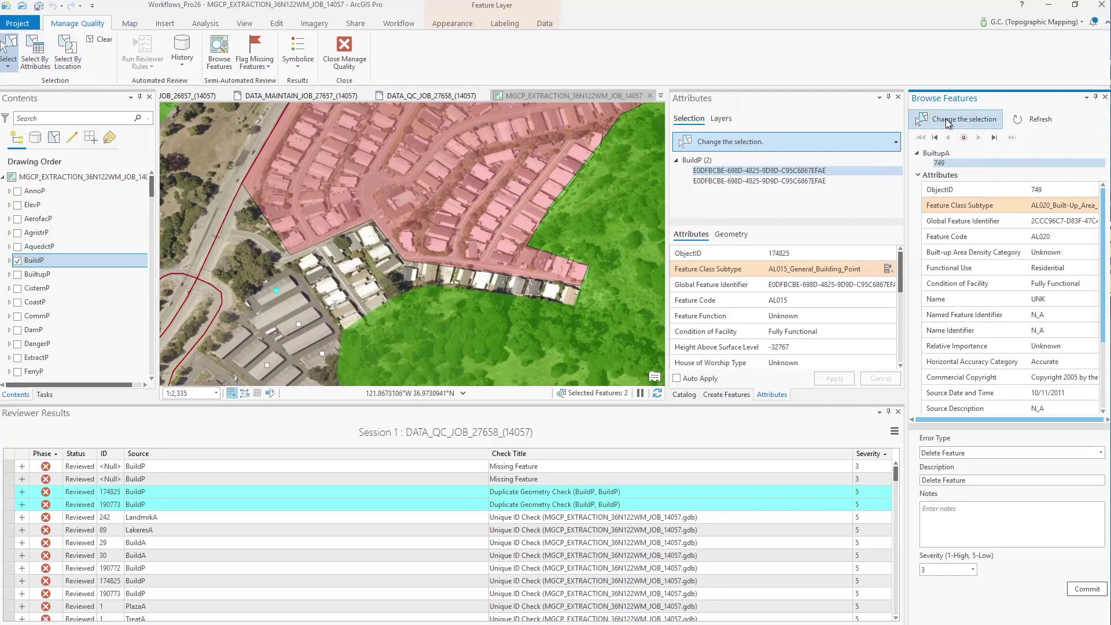
click(446, 205)
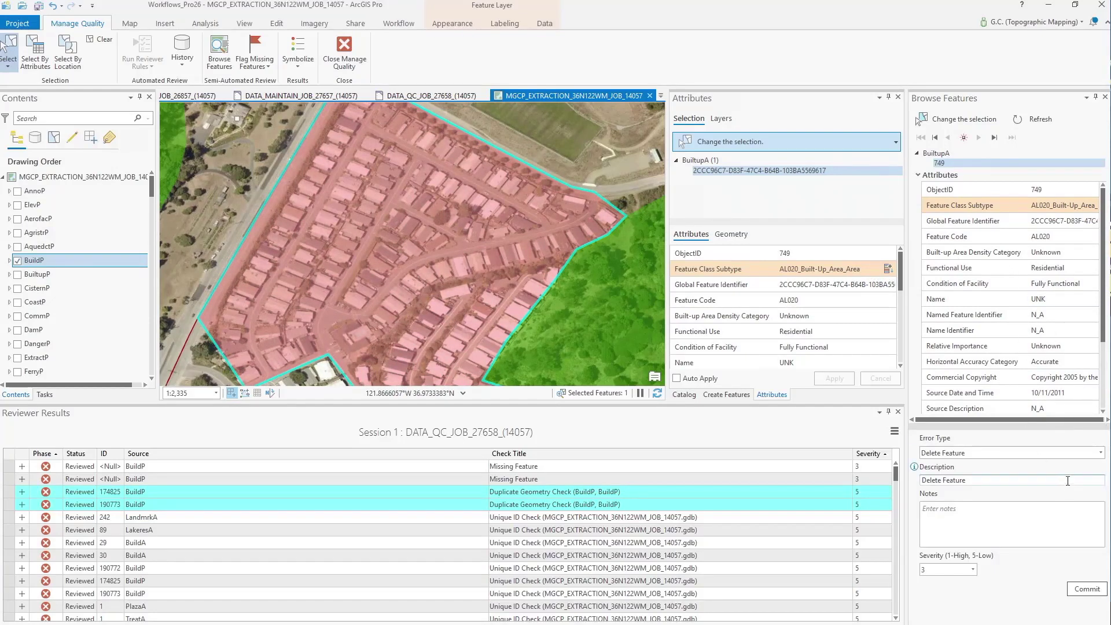
Record the built-up area polygon as a Reshape Area error with severity 3 and select its new reviewer result.
click(1102, 455)
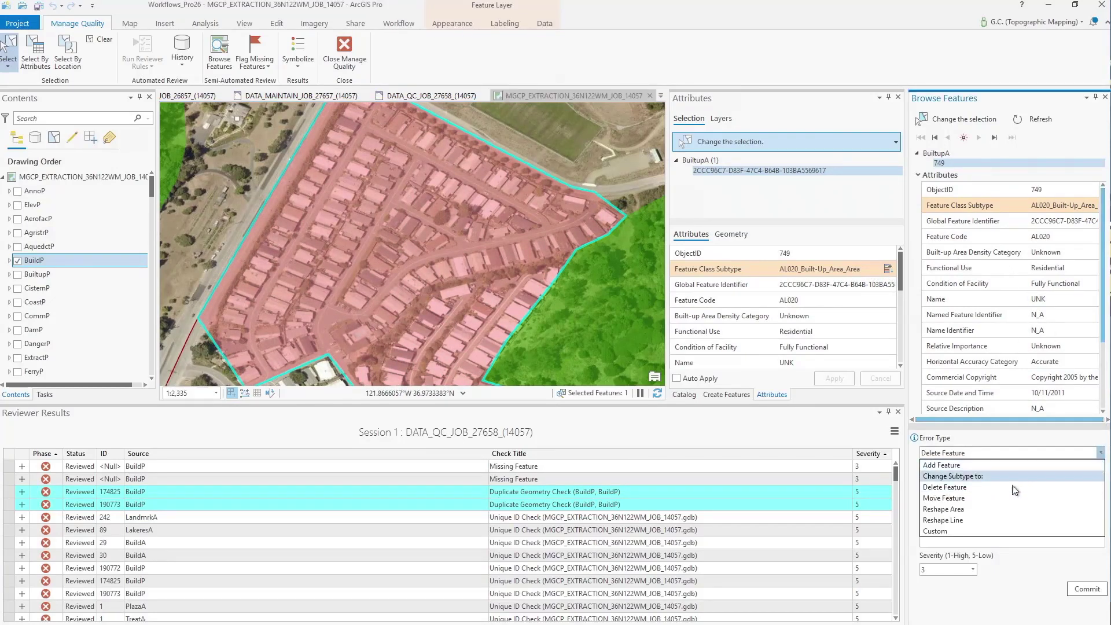
click(946, 509)
click(964, 516)
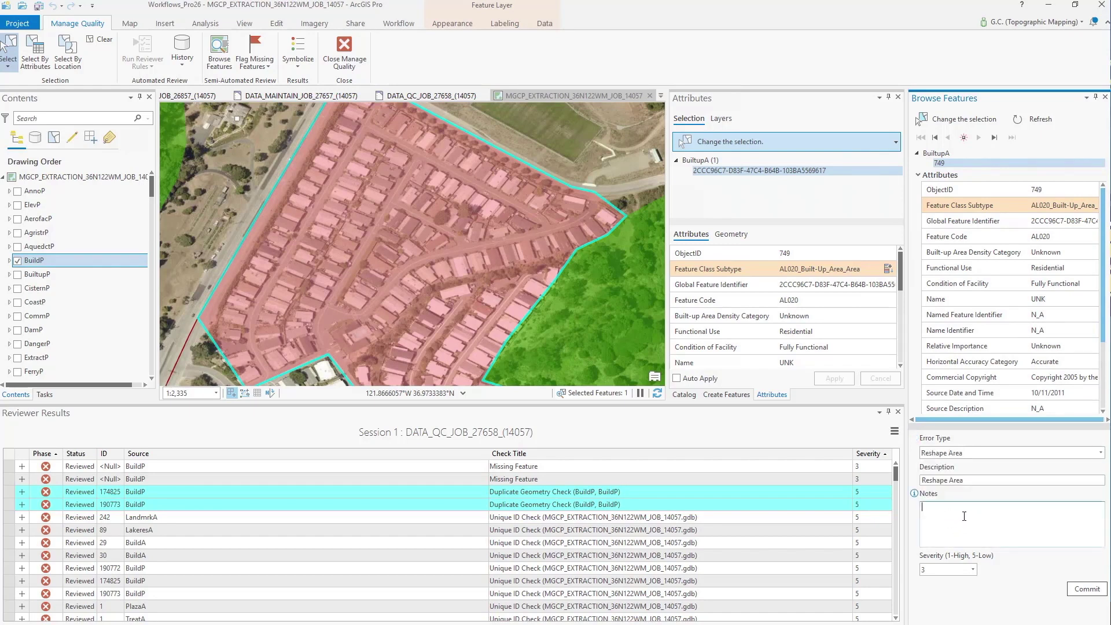
click(1095, 589)
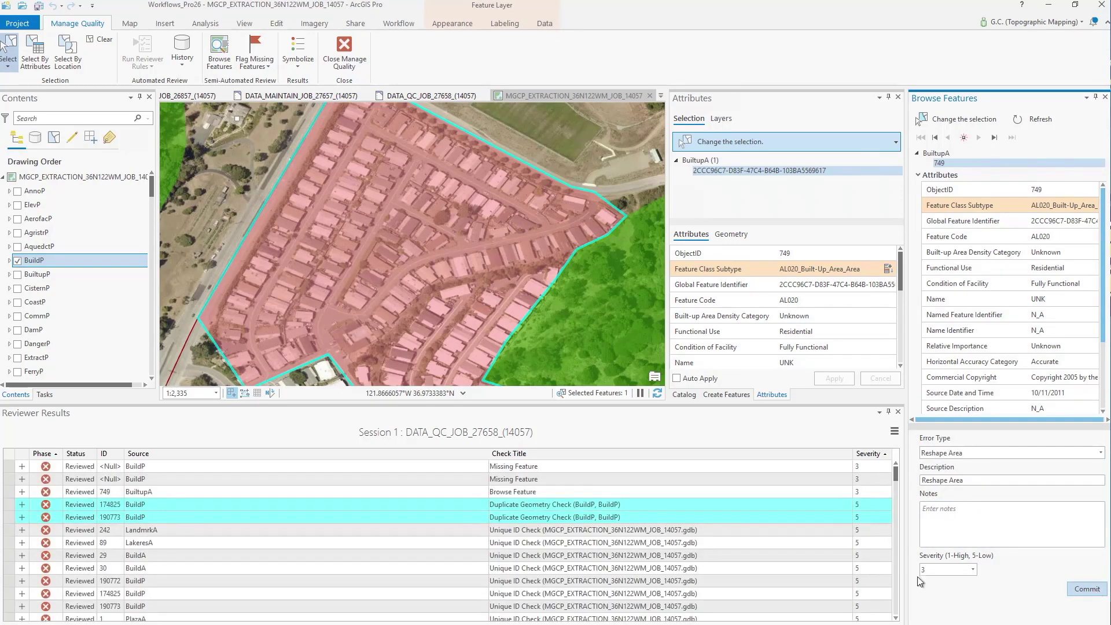
click(23, 493)
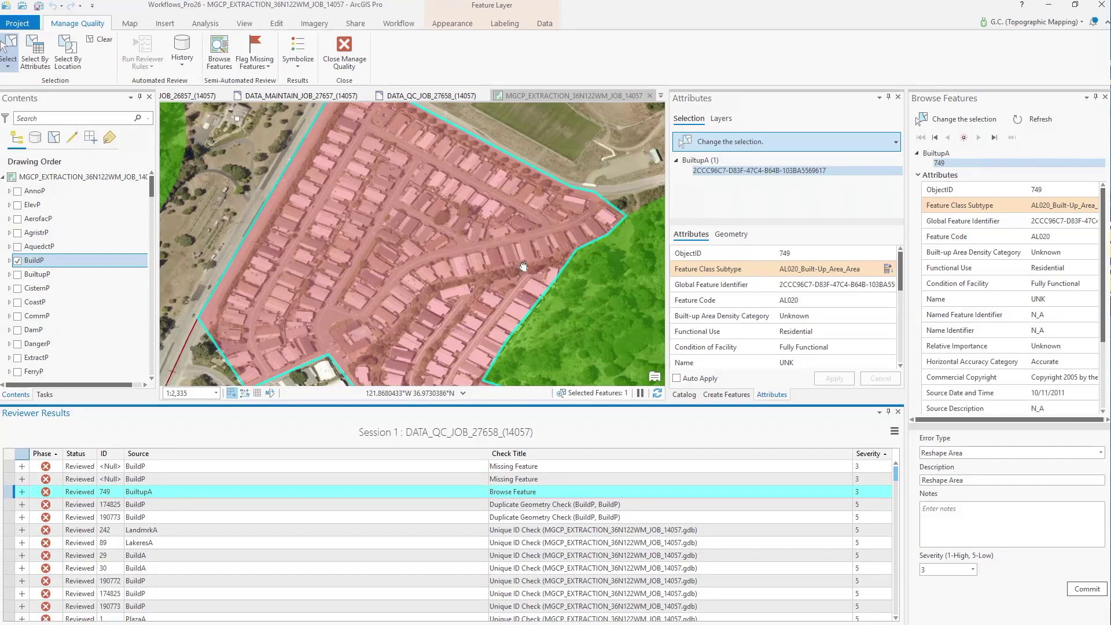
Reshape the built-up area polygon's southern boundary to take in the excluded houses, tracing the edge of the adjoining tree area.
drag(523, 267, 536, 247)
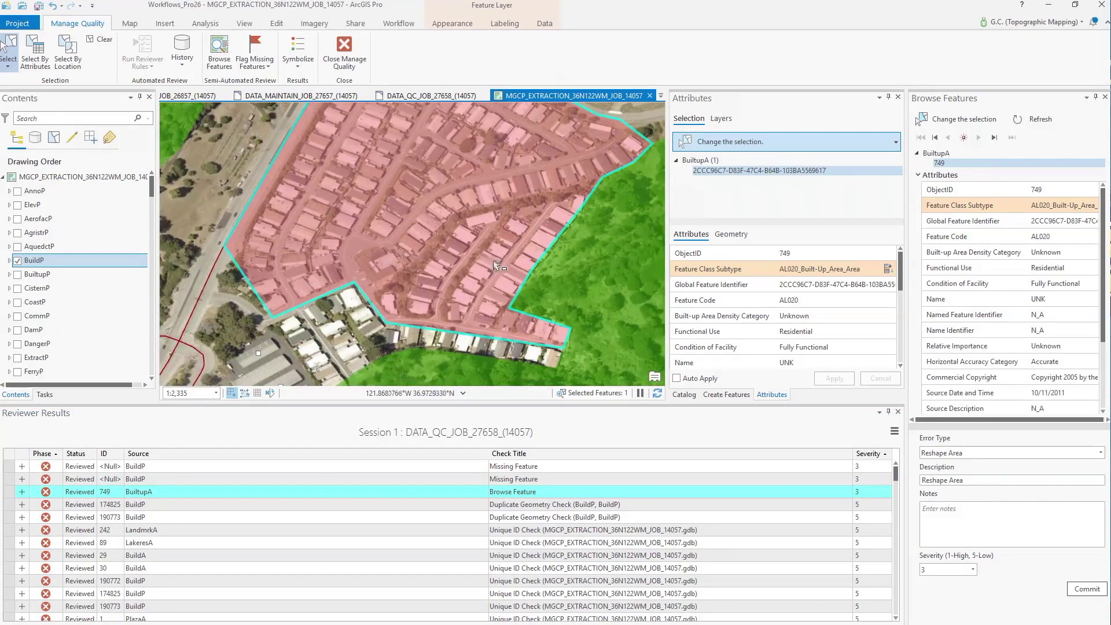
drag(479, 237, 471, 186)
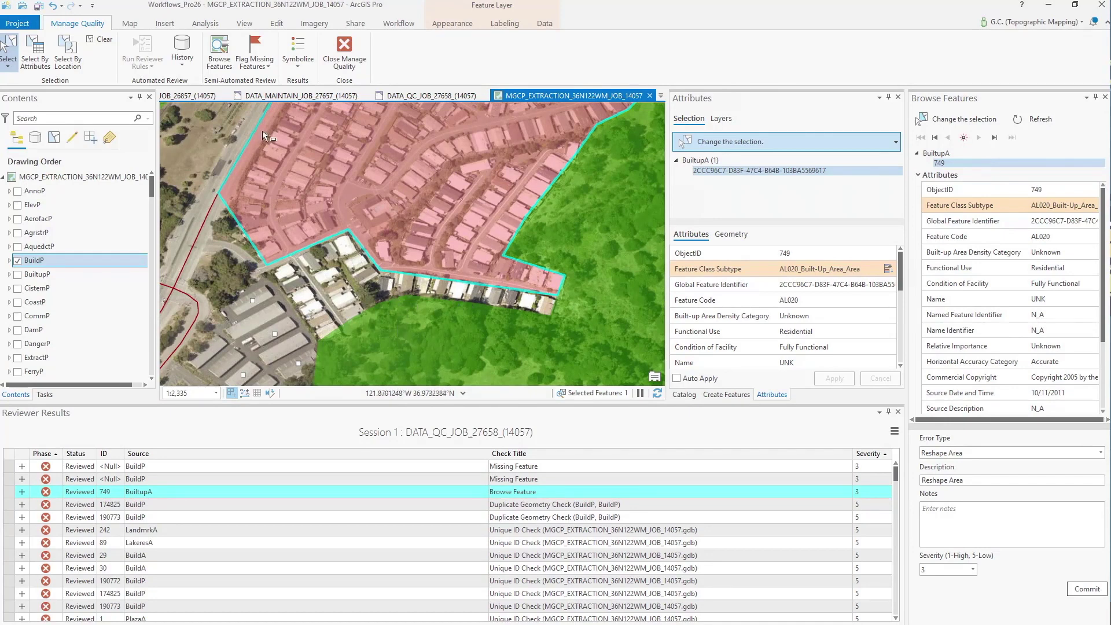
click(276, 24)
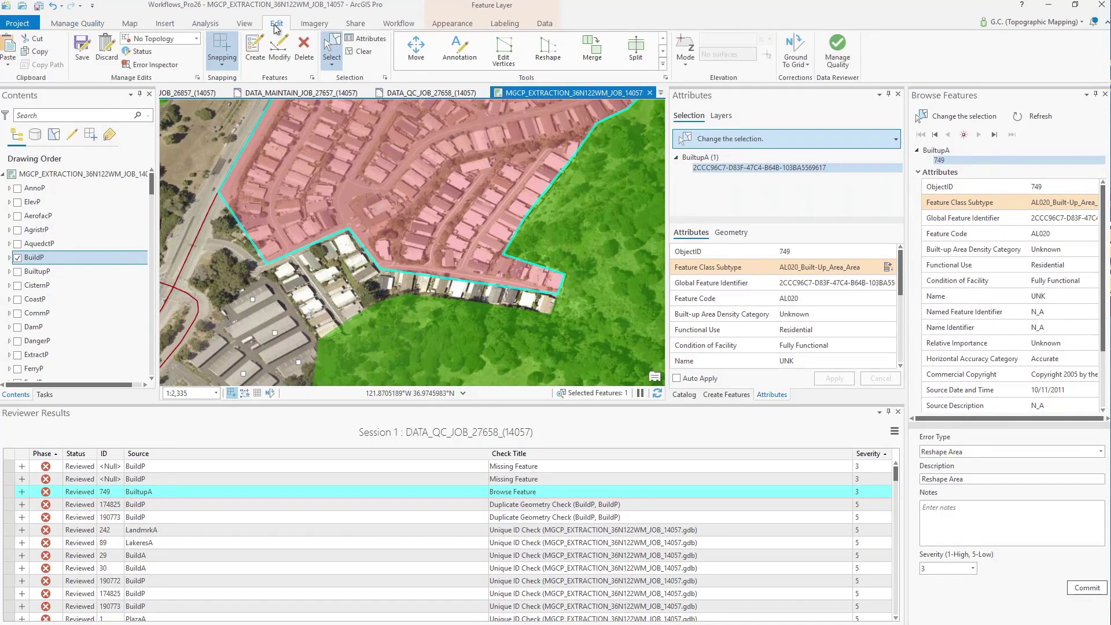
click(548, 51)
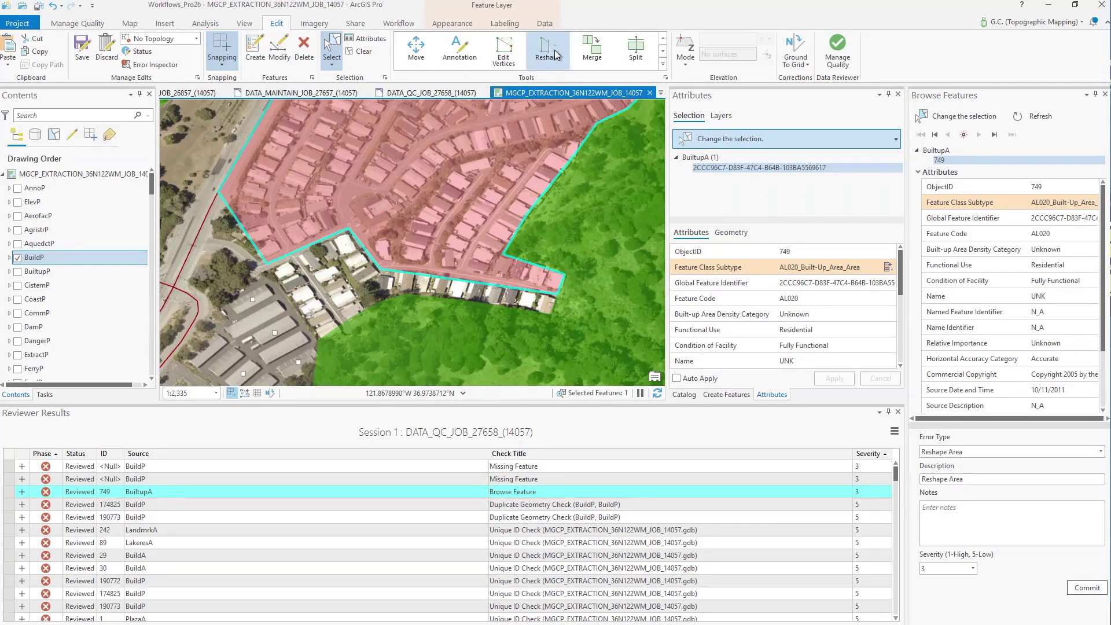
click(267, 264)
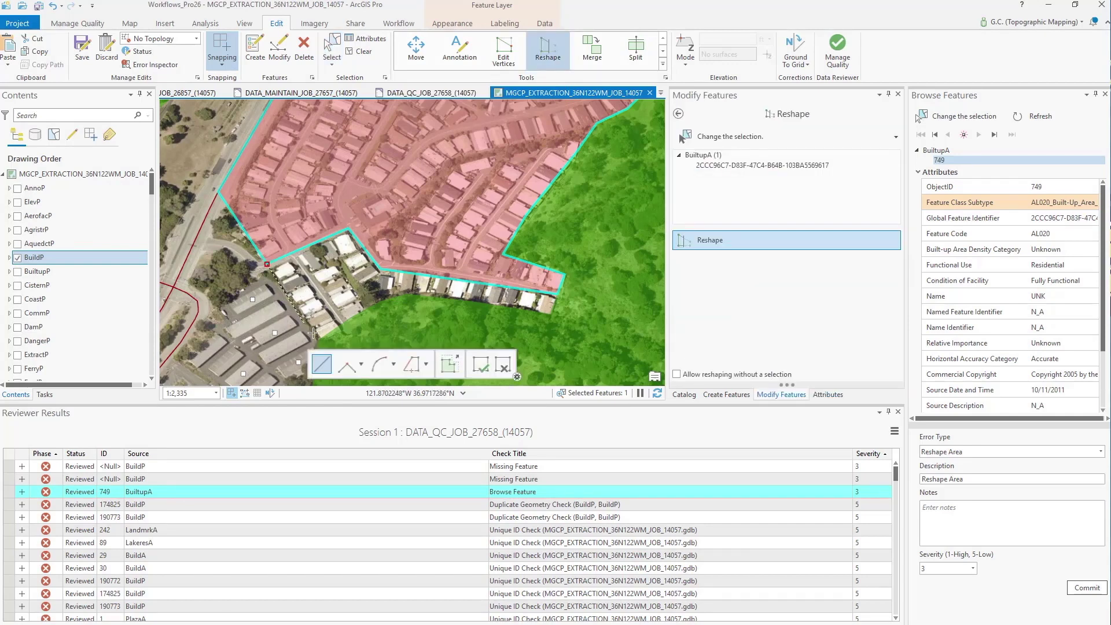
click(319, 339)
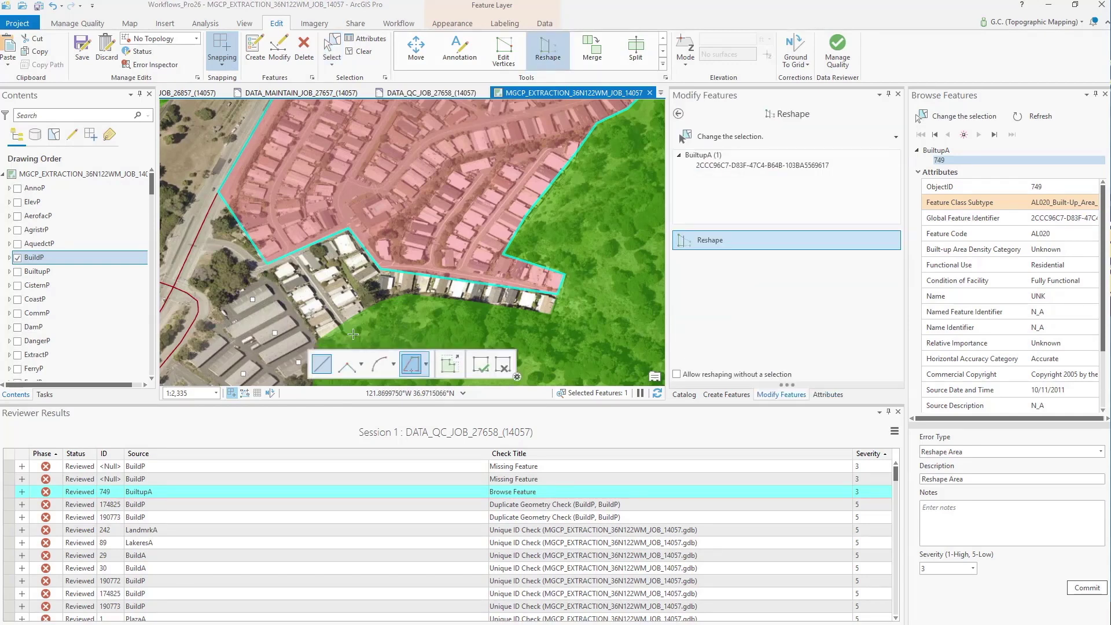
click(409, 367)
click(346, 314)
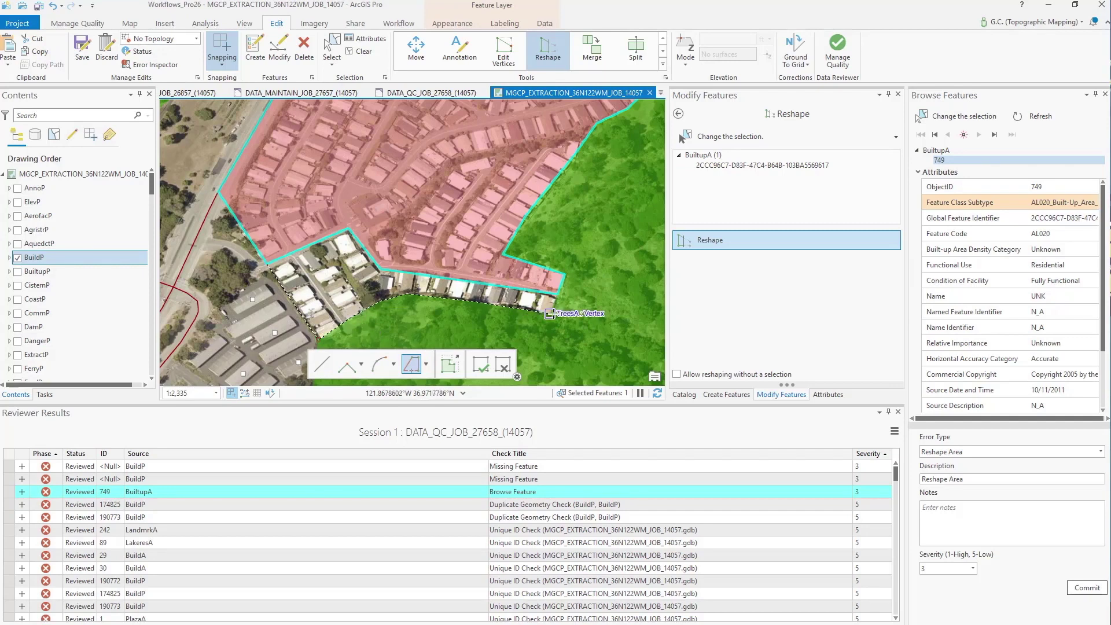
double_click(557, 294)
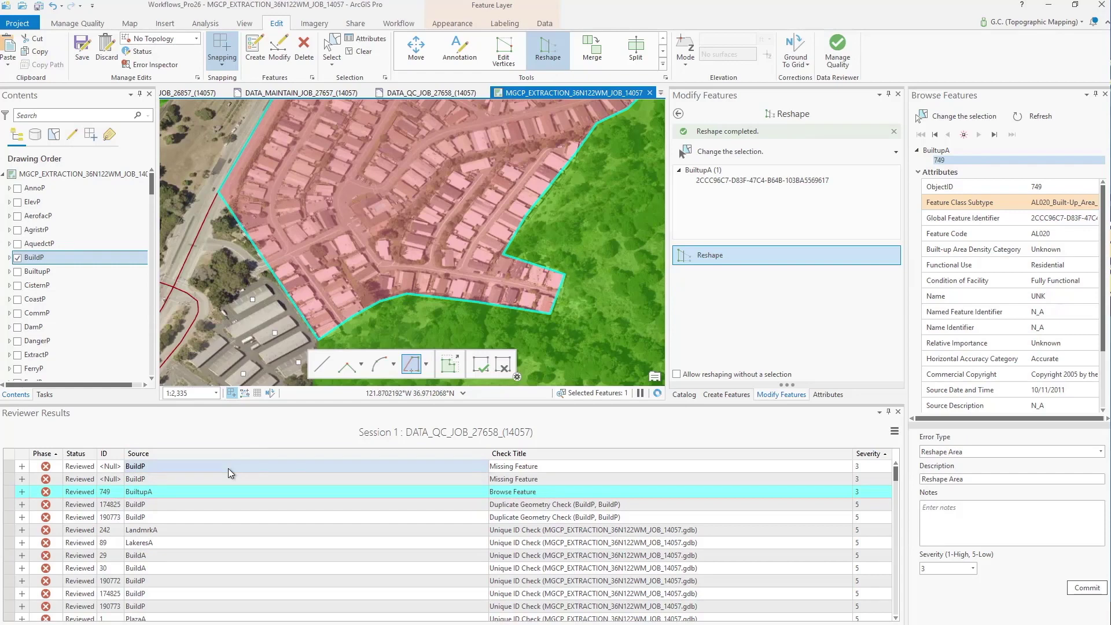
Set the BuiltupA Browse Feature result's correction status to Resolved, and sort the reviewer results by phase.
click(530, 493)
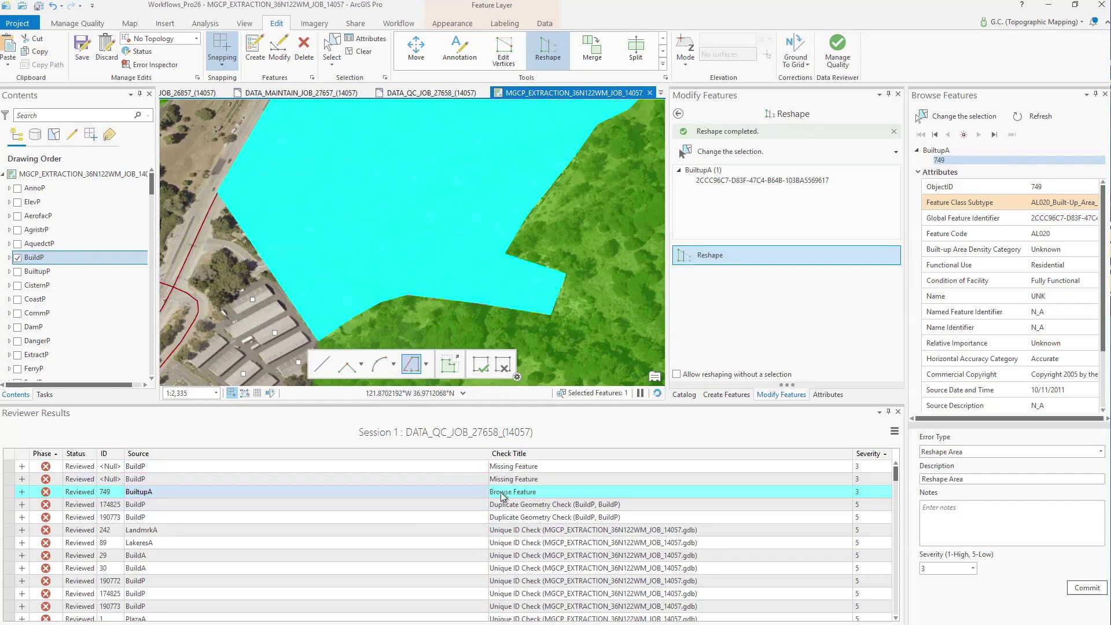
right_click(8, 498)
click(35, 527)
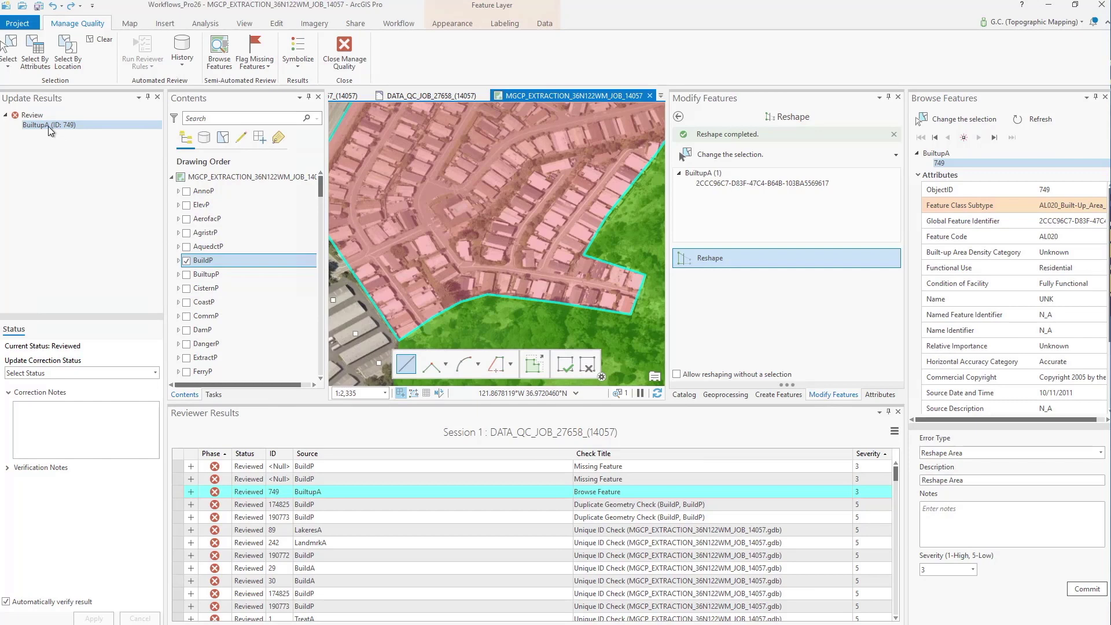
click(156, 373)
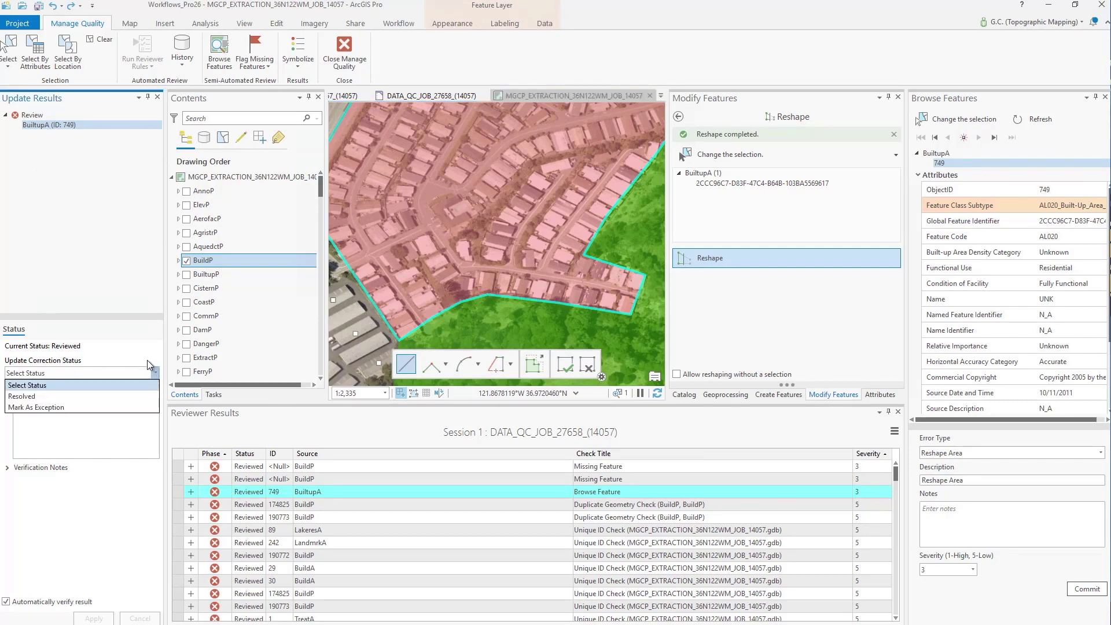
click(78, 396)
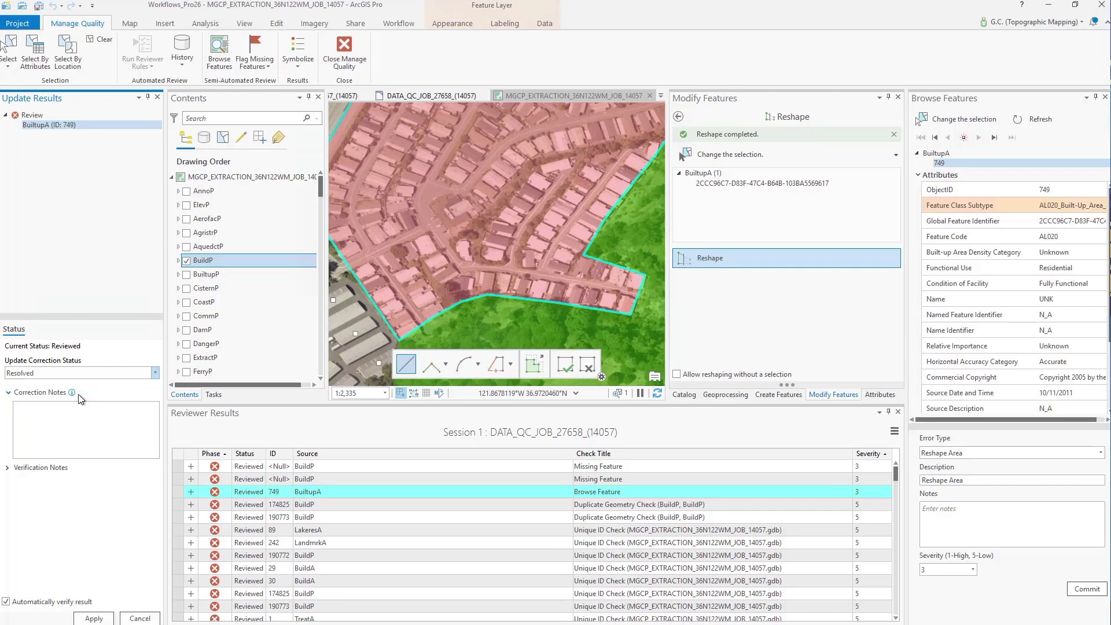
click(94, 618)
click(213, 455)
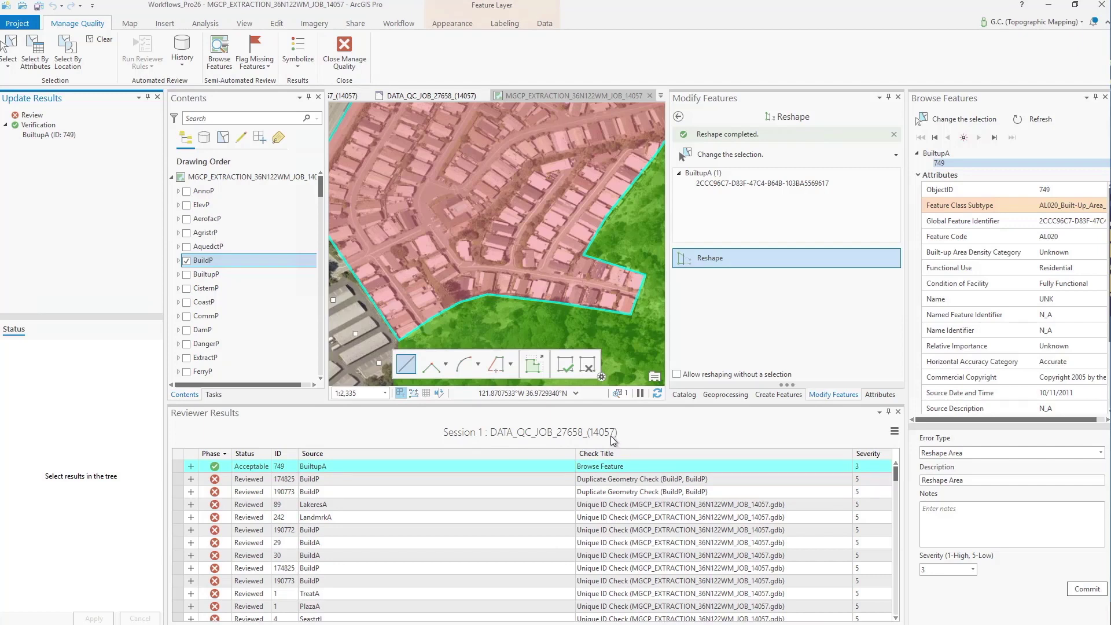
Close the extraction map and examine the Data - Publish Updates job's workflow, including its Sync Changes and Reconcile & Post steps.
click(650, 96)
click(548, 312)
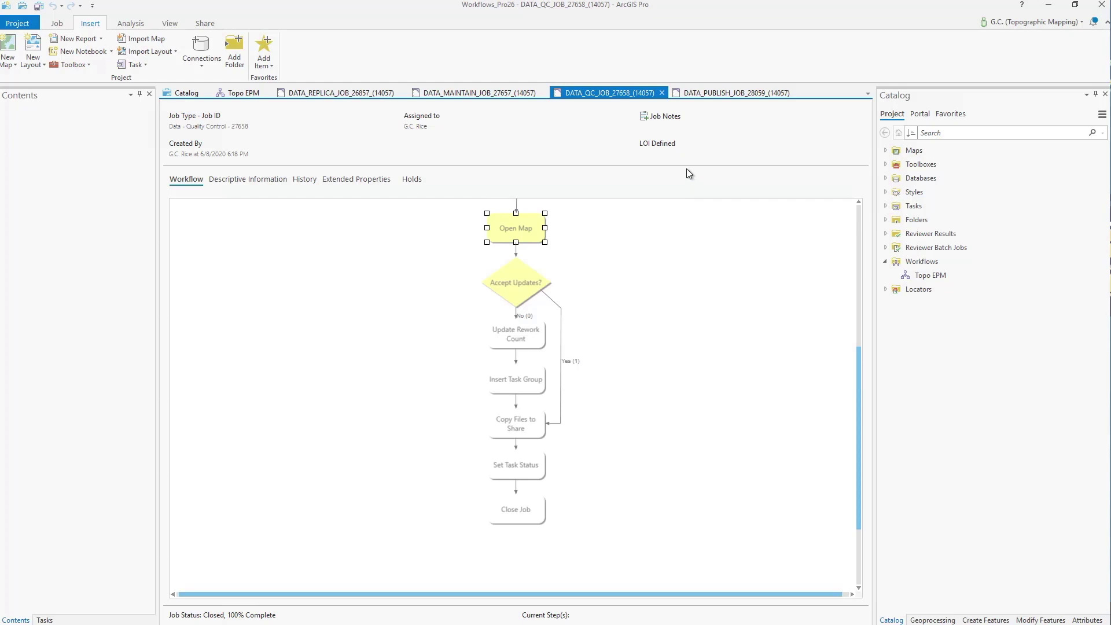
click(710, 94)
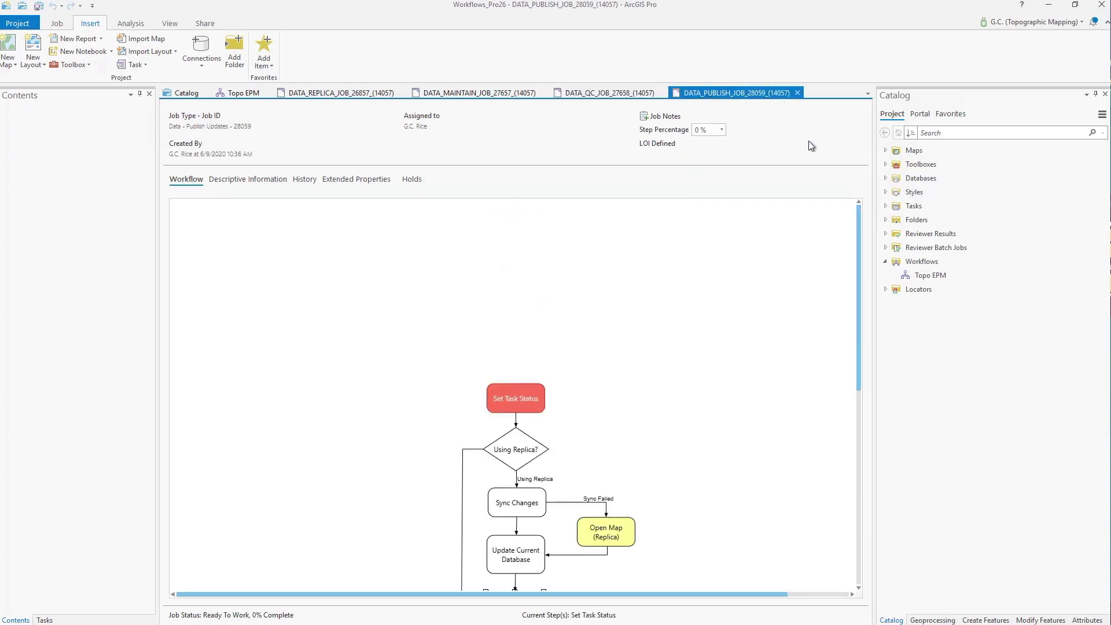
drag(859, 235, 857, 304)
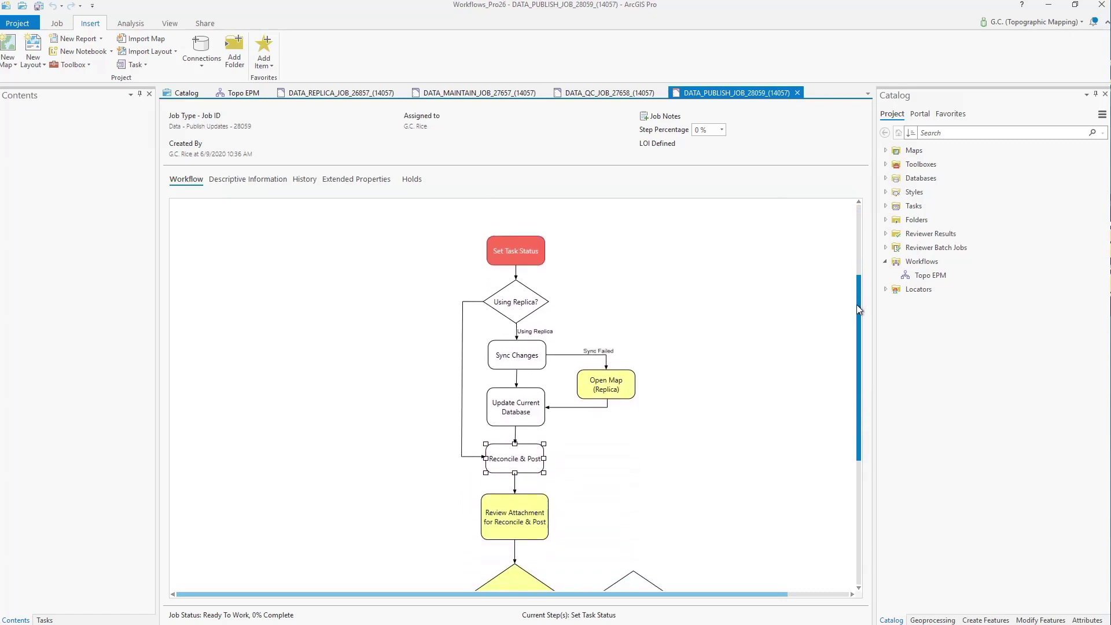
click(527, 356)
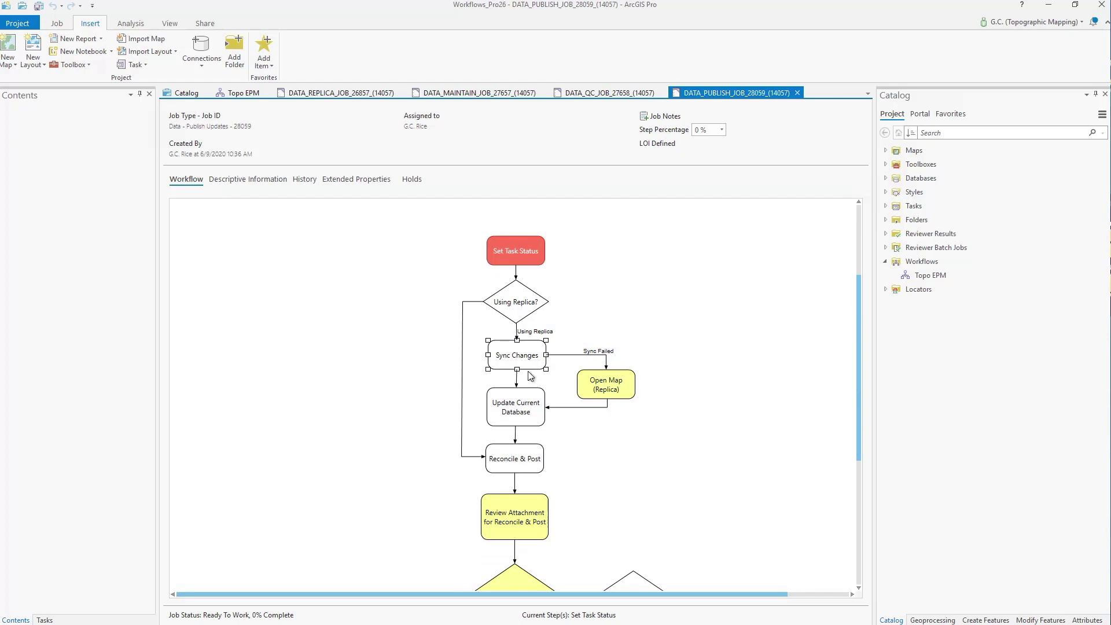
click(523, 458)
drag(859, 426, 838, 502)
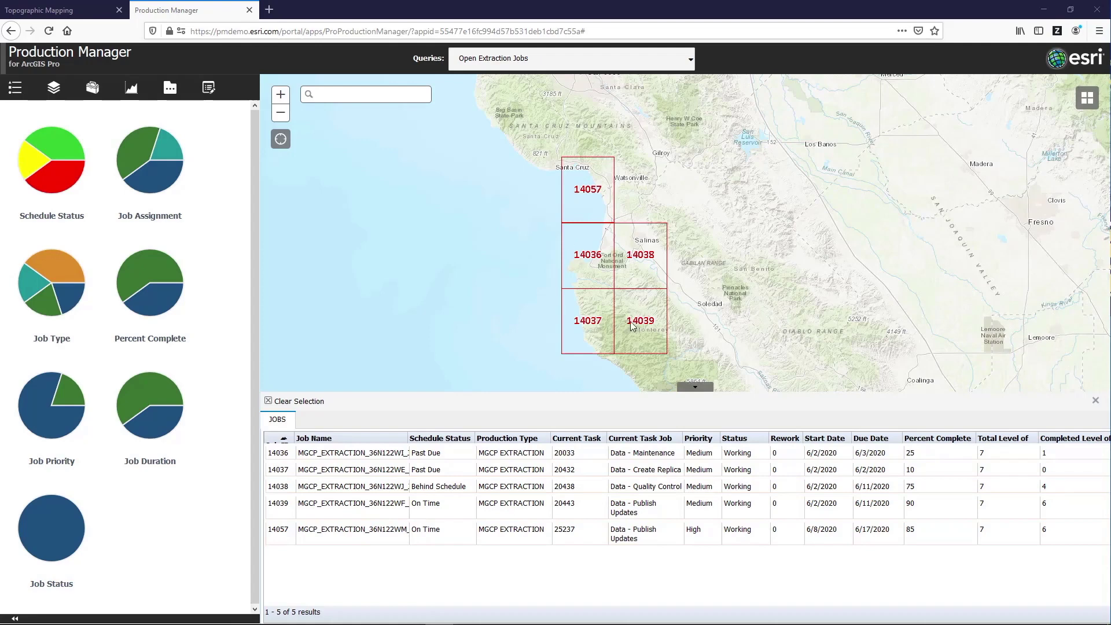
Switch to Production Manager, view the jobs by Job Type filtered to Data - Publish Updates, and inspect the details of job 14057.
click(72, 272)
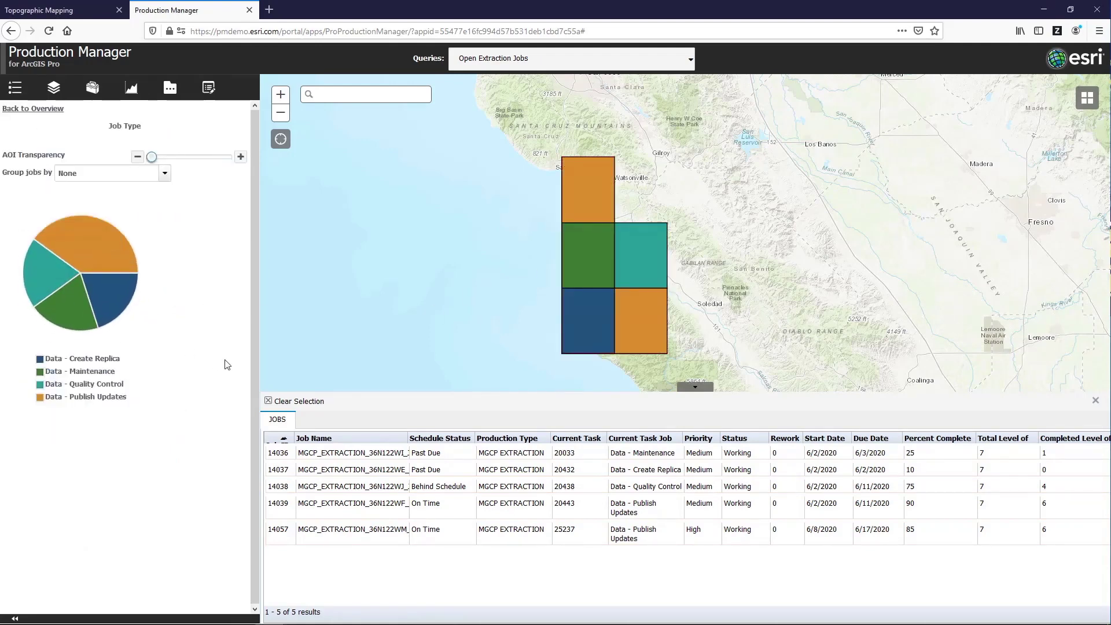
click(97, 263)
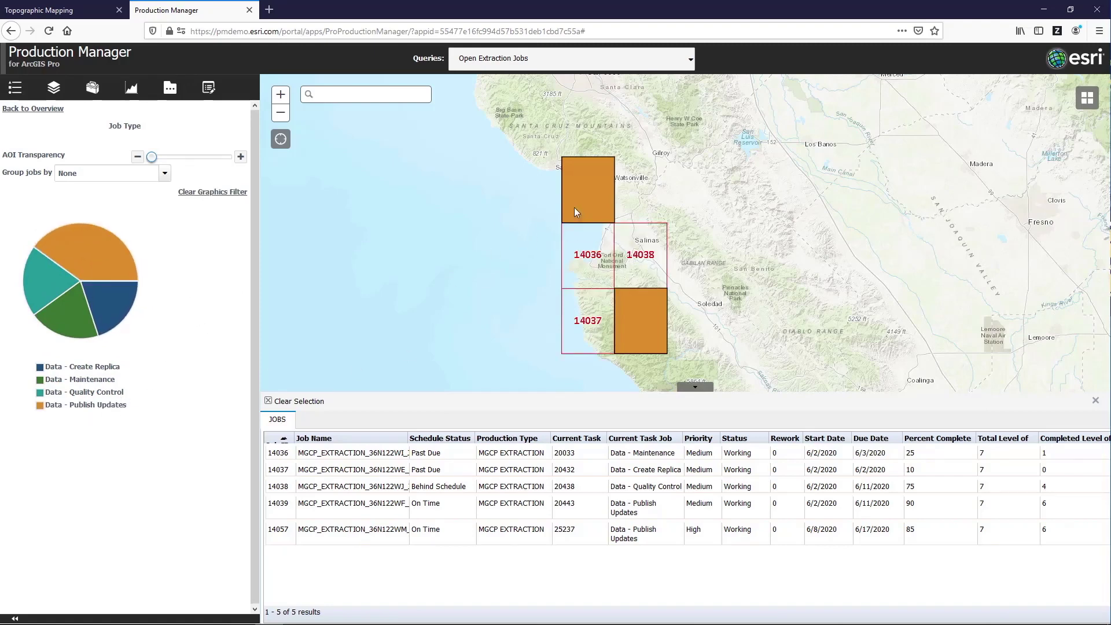
click(597, 199)
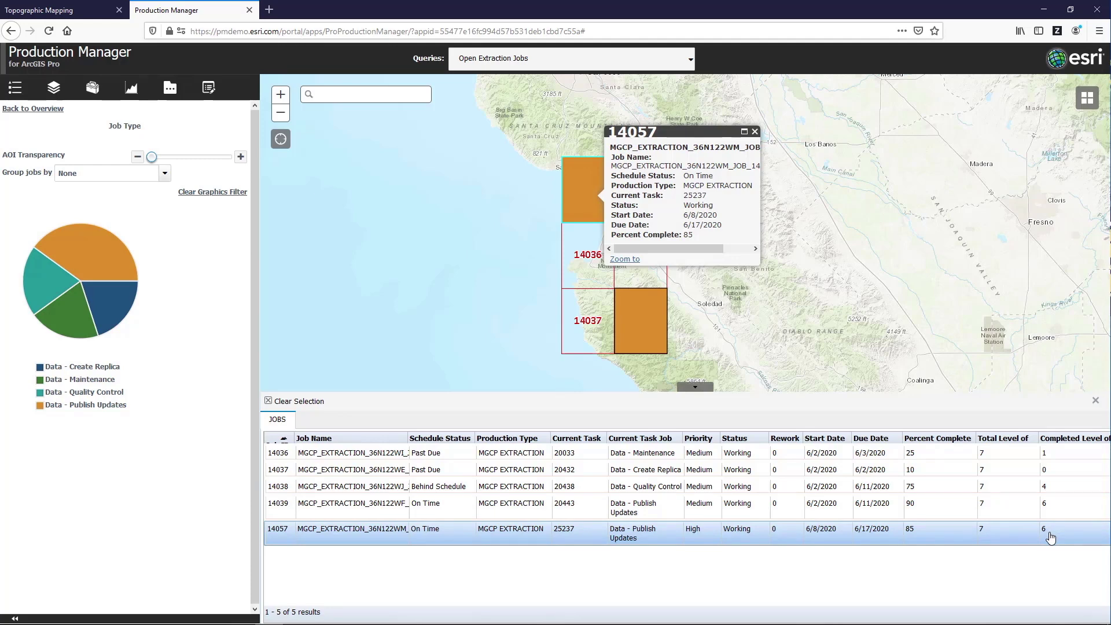
click(755, 132)
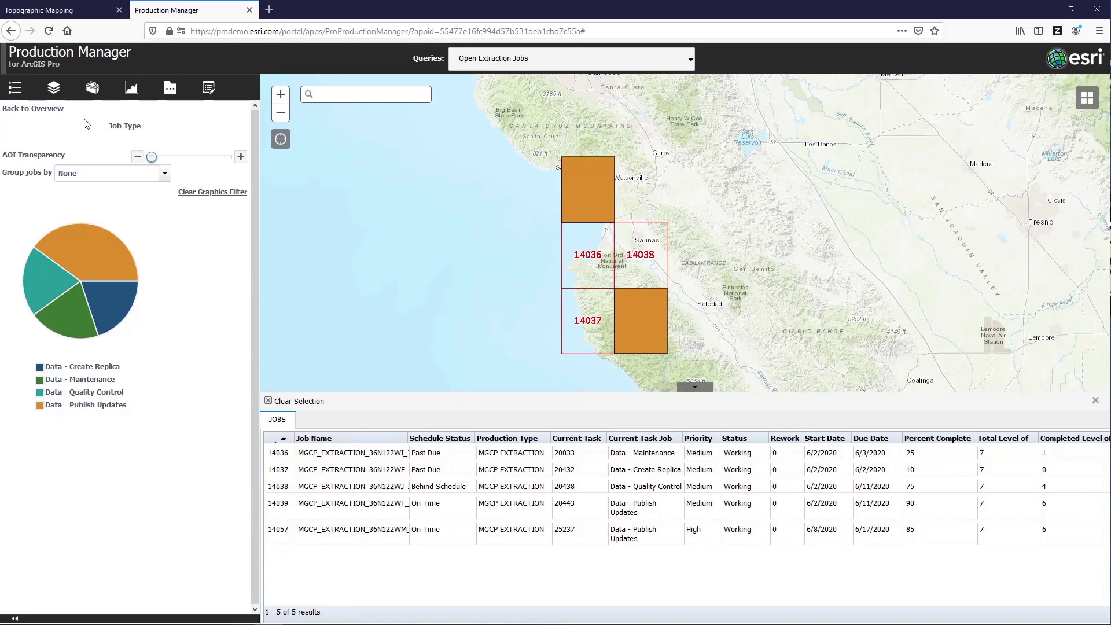
click(50, 115)
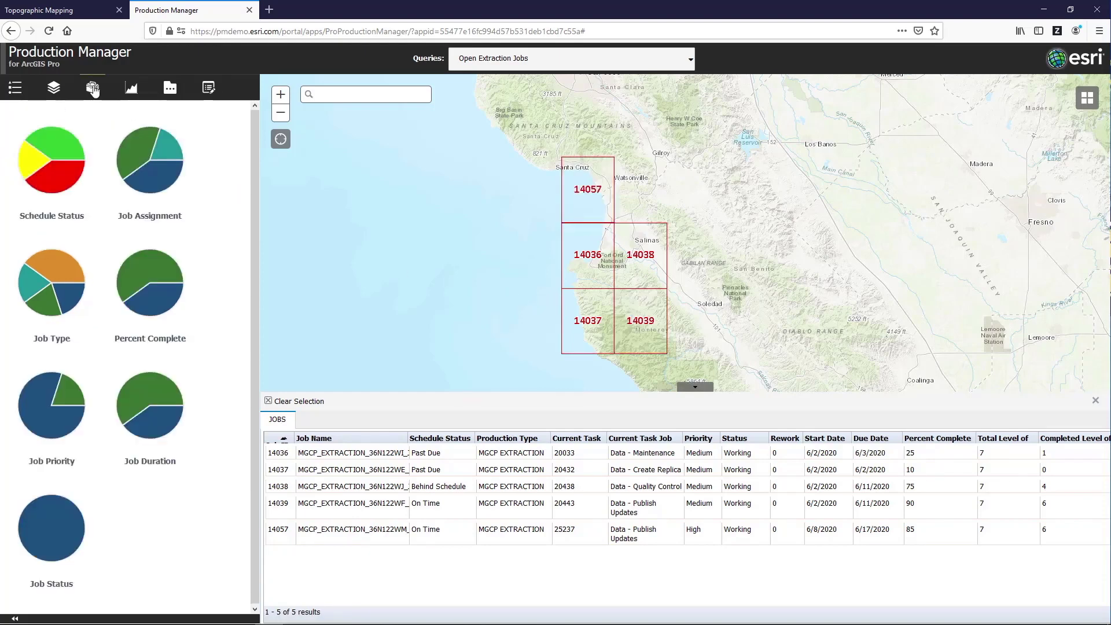
Create an MTM50 MAP PRODUCTION job using the 14057 grid cell as its area of interest.
click(93, 88)
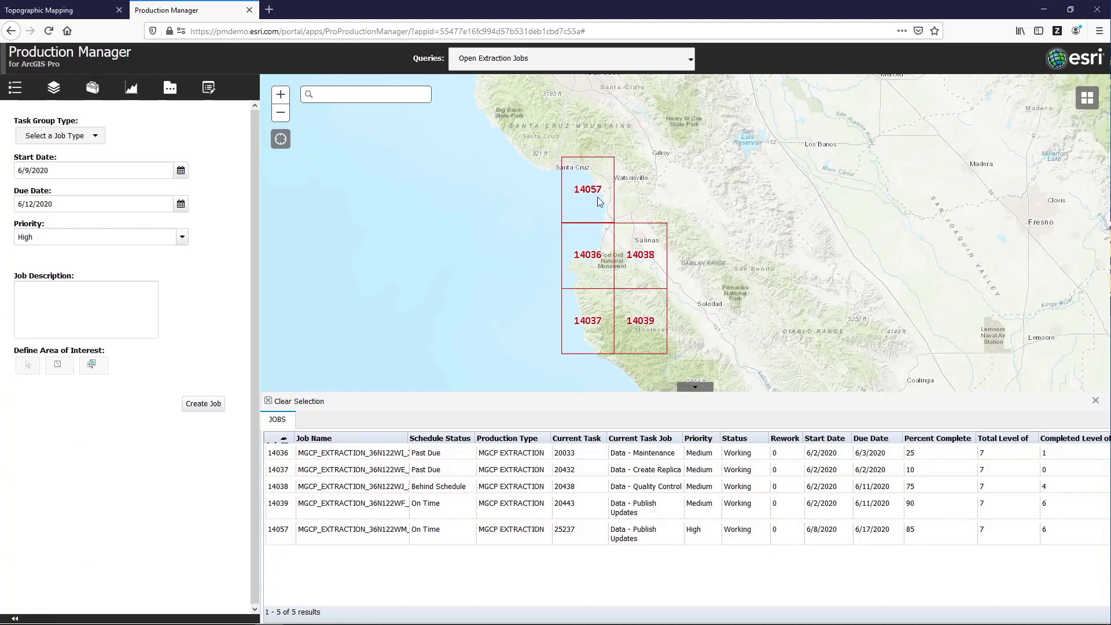
click(92, 137)
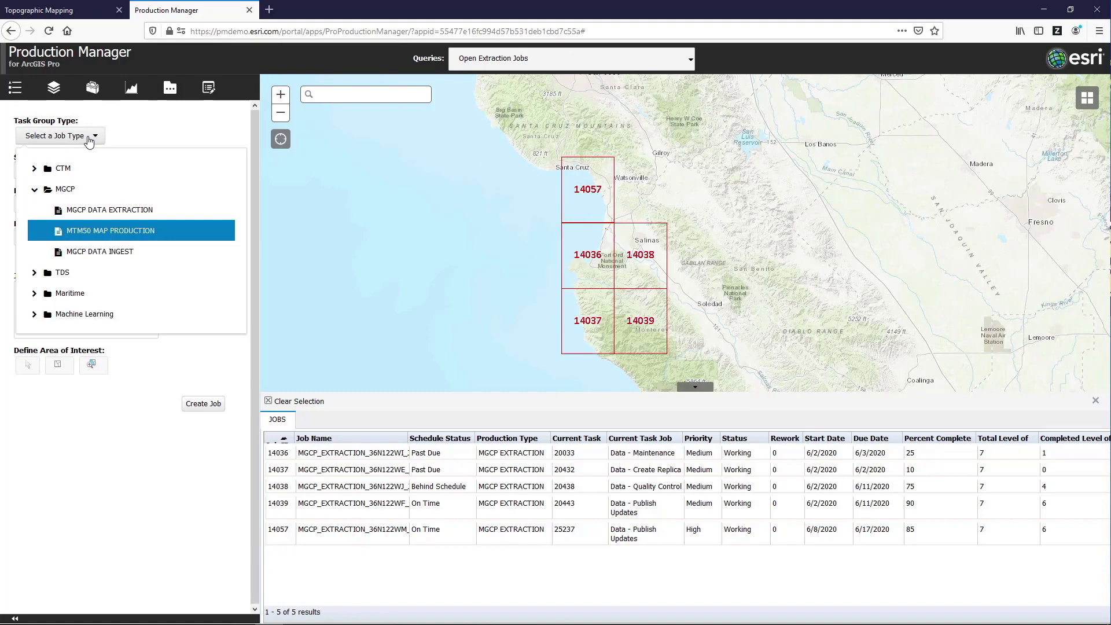
click(101, 230)
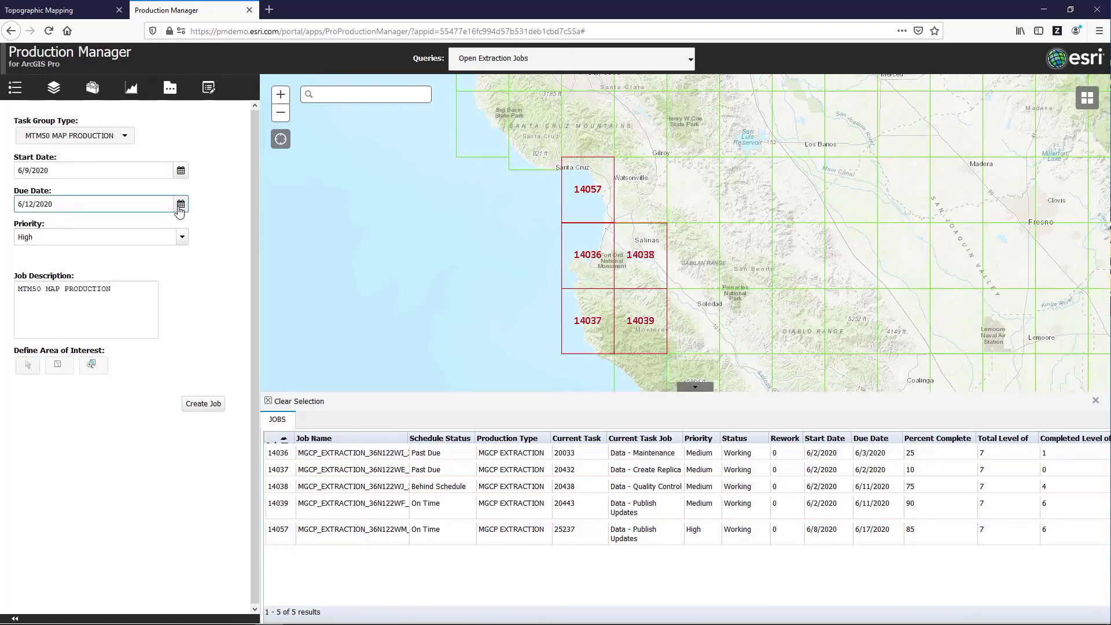
click(28, 364)
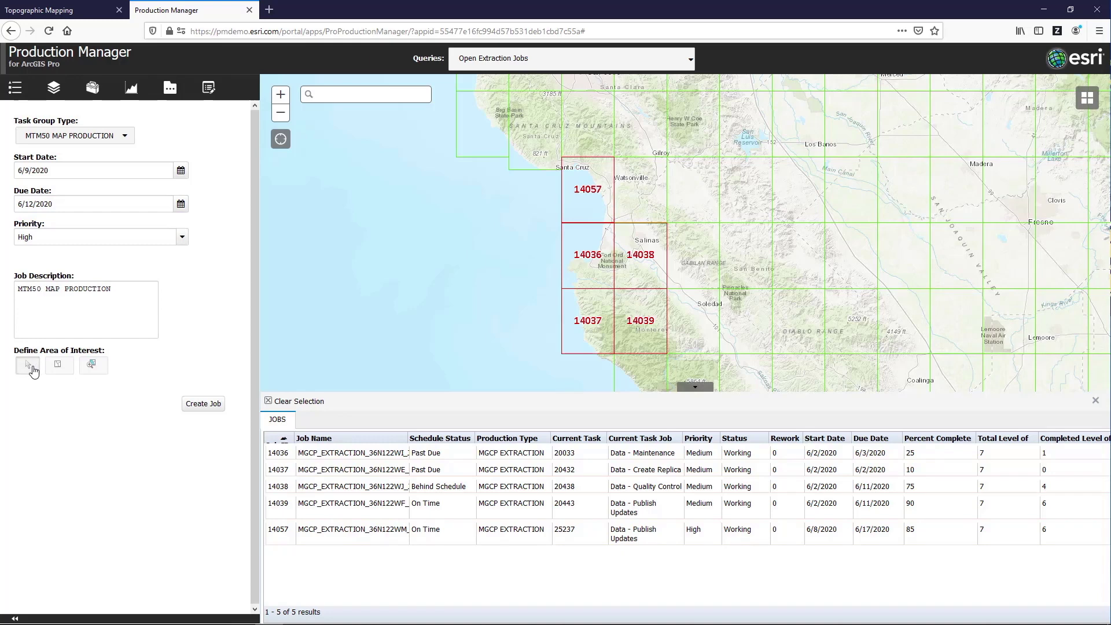
click(588, 204)
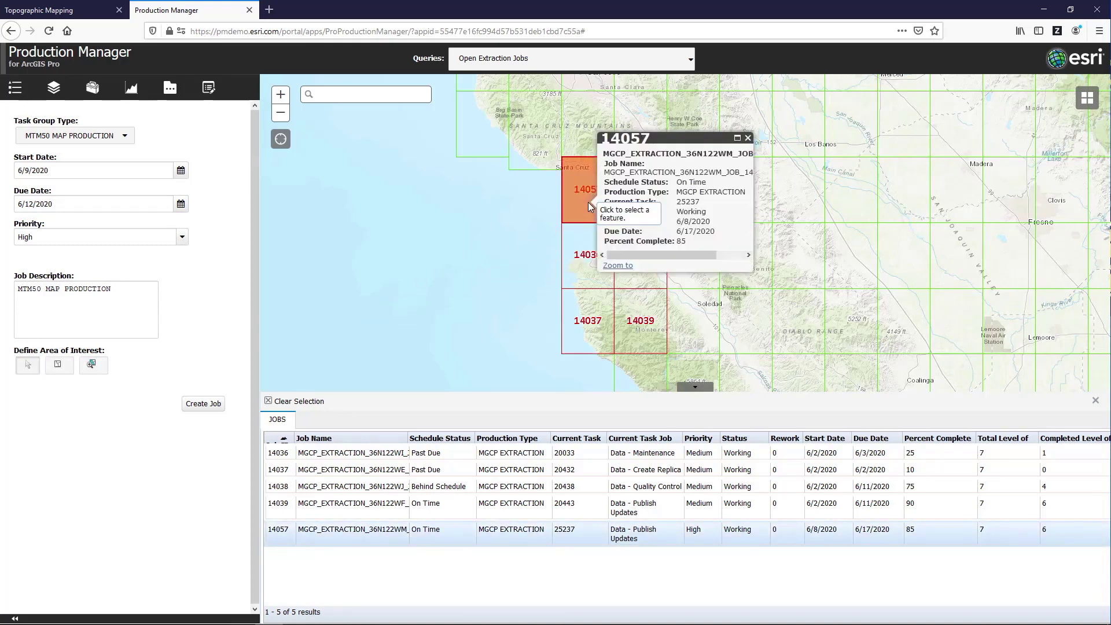
click(203, 406)
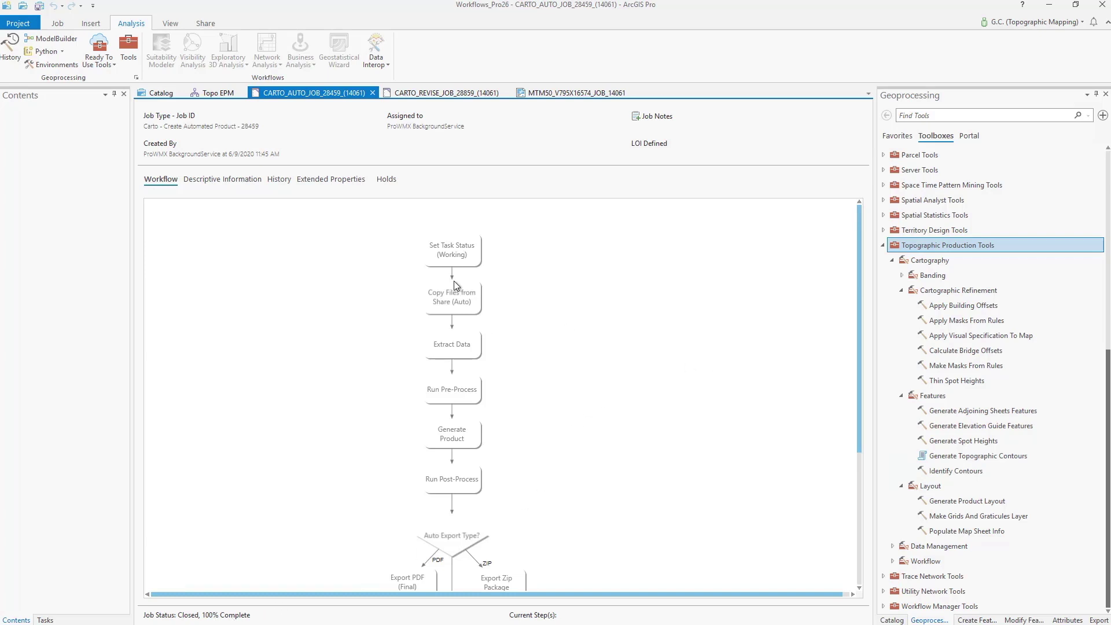
Switch to ArcGIS Pro and examine the Carto - Create Automated Product job's workflow from start to finish.
scroll(572, 398, down, 5)
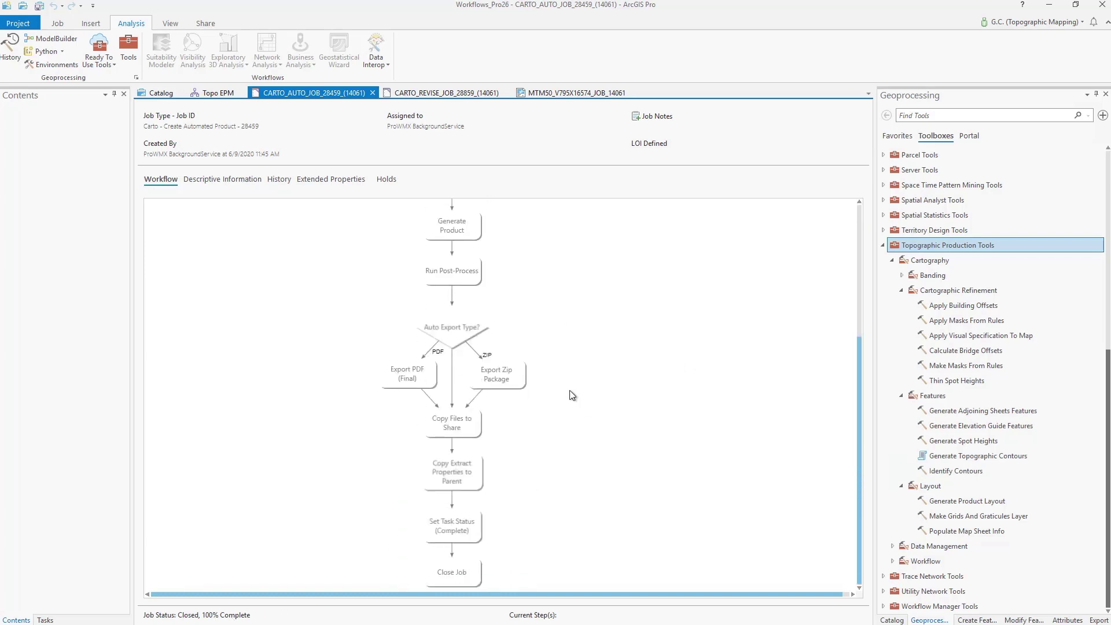
scroll(571, 447, up, 5)
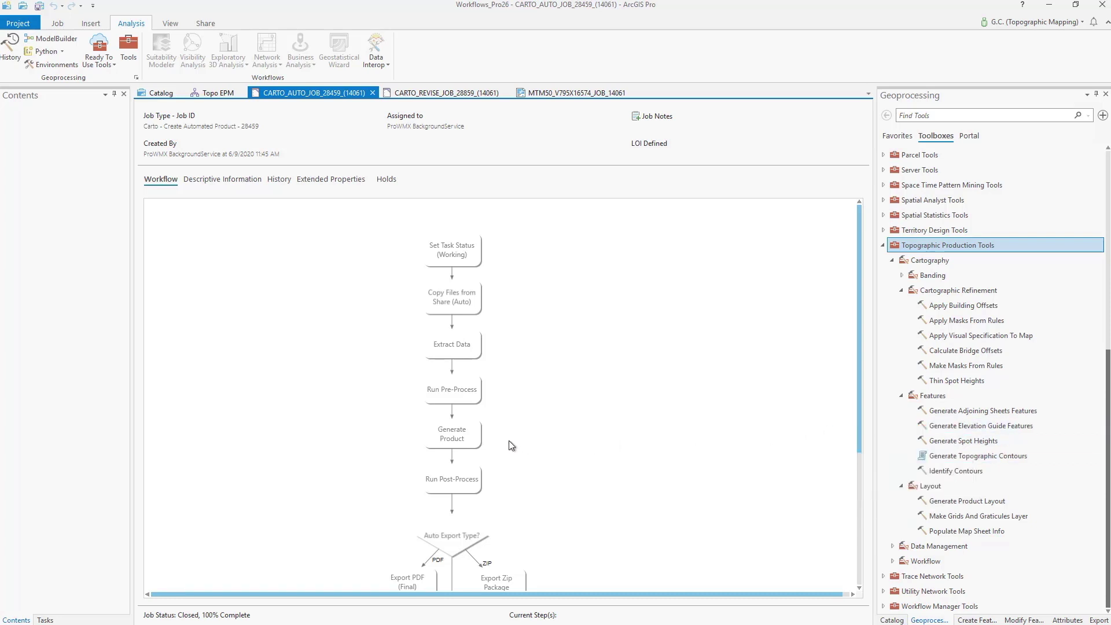
Switch to the Carto - Revise Product job and examine its workflow around the Open Output File and Open Layout steps.
click(469, 438)
click(442, 93)
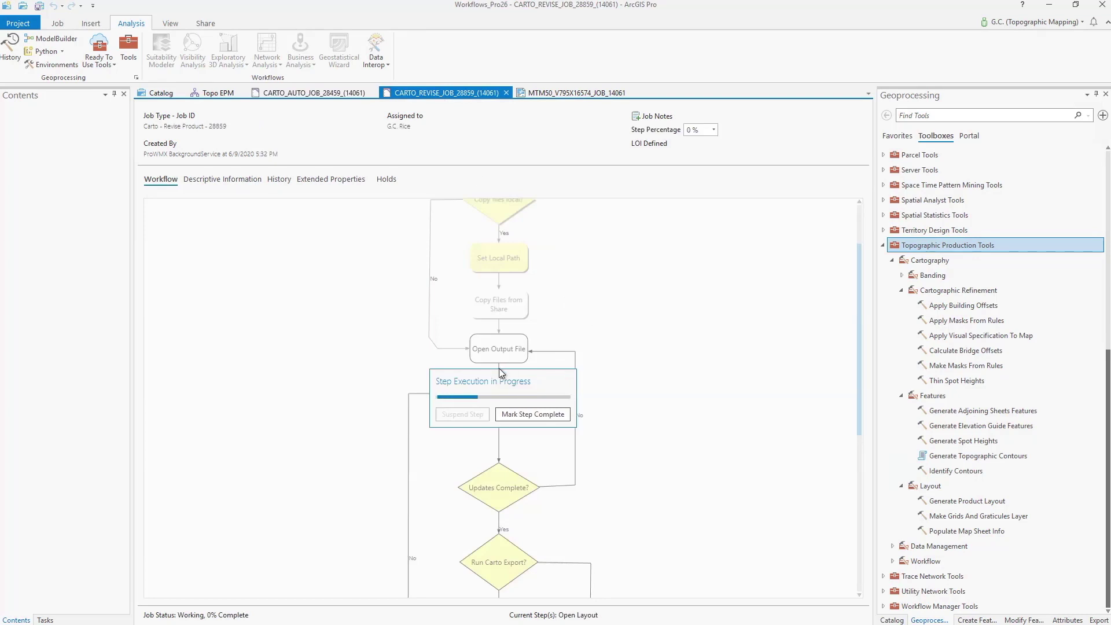
scroll(853, 309, up, 1)
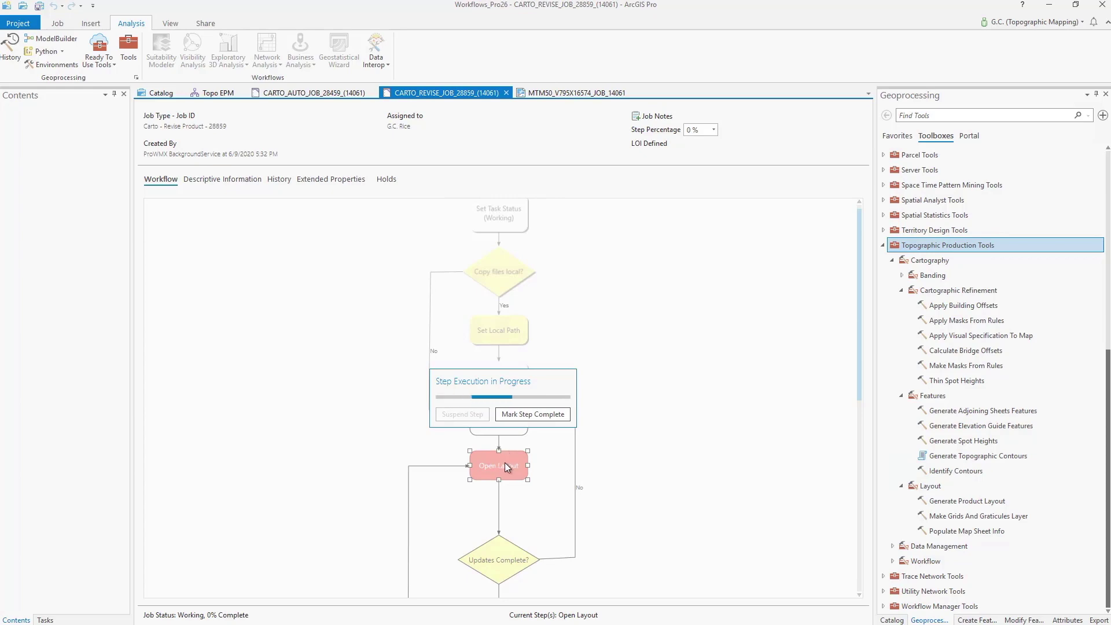
Open the MTM50_V795X16574_JOB_14061 layout and inspect the base map symbology closely along the coast and around the sewage processing facilities.
click(538, 94)
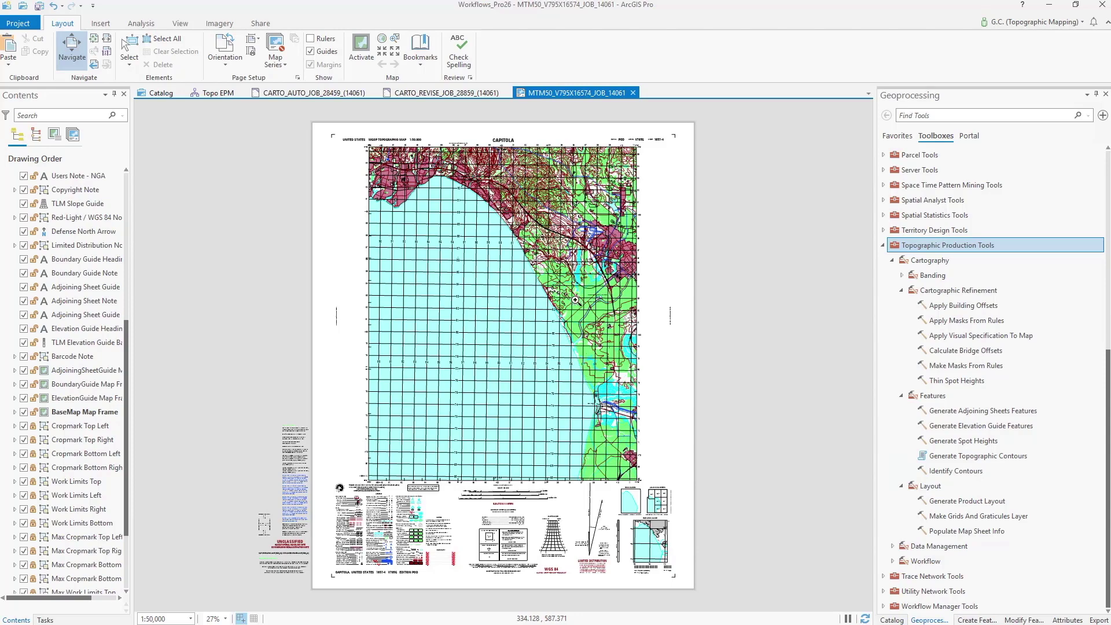
scroll(617, 322, up, 1)
scroll(617, 322, up, 5)
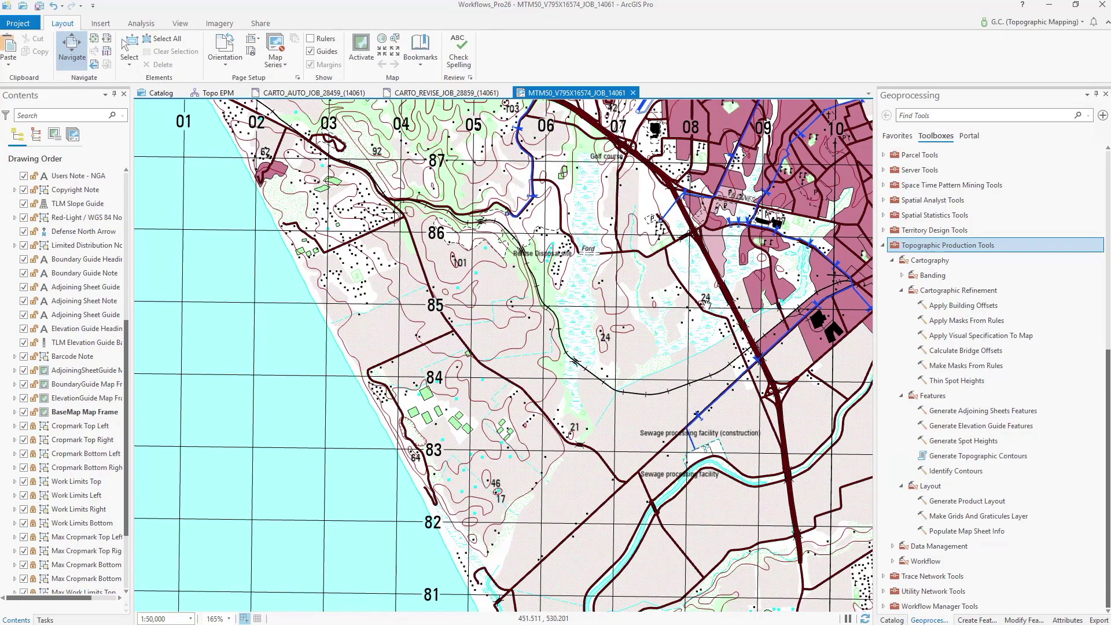
scroll(726, 311, up, 1)
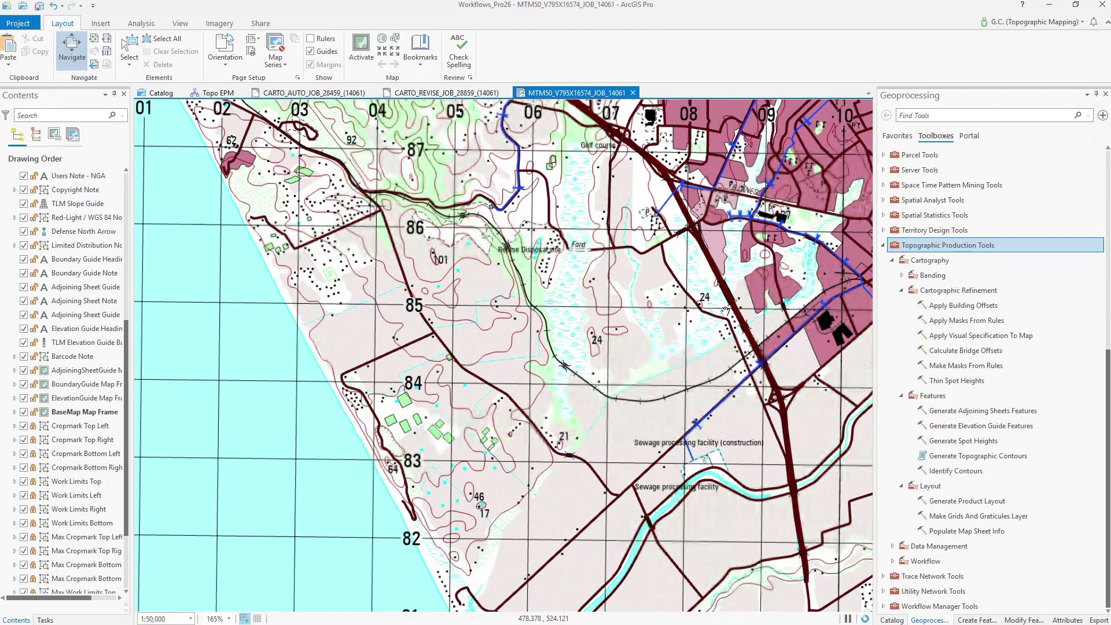
scroll(725, 310, up, 3)
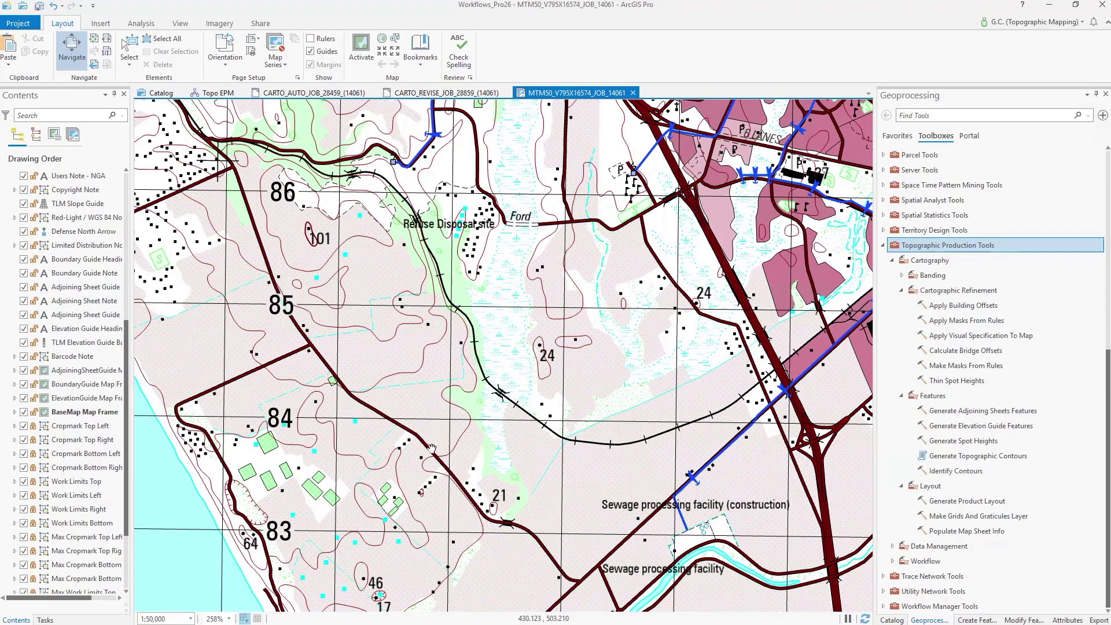
Return to the full layout page and inspect the marginalia, from legend and grid reference box to slope, elevation, boundary and adjoining sheet guides.
click(95, 68)
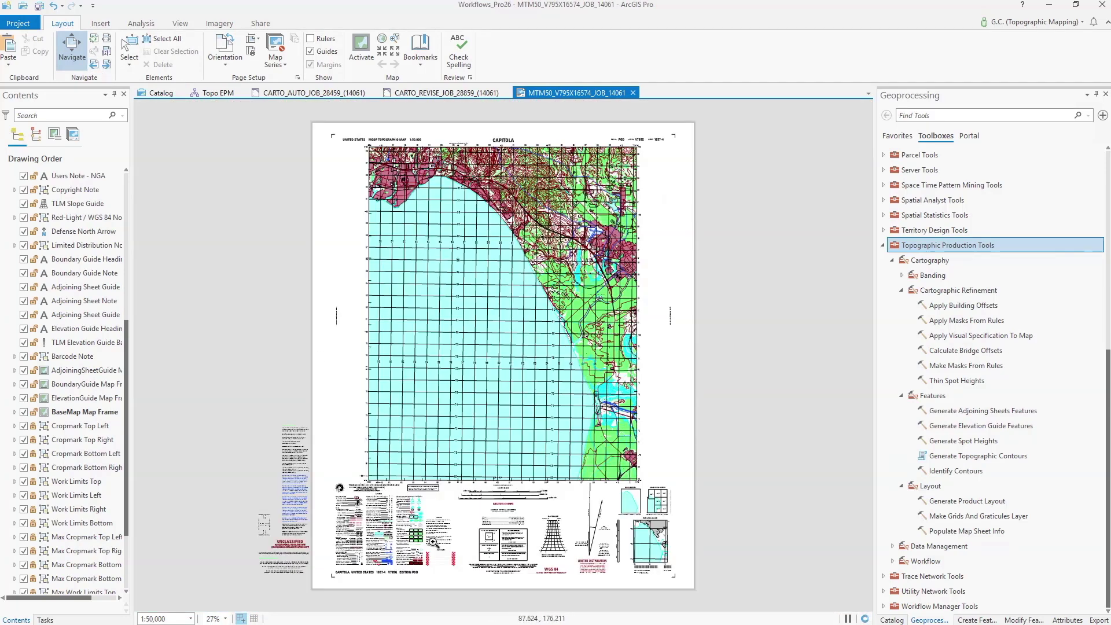
scroll(451, 564, up, 5)
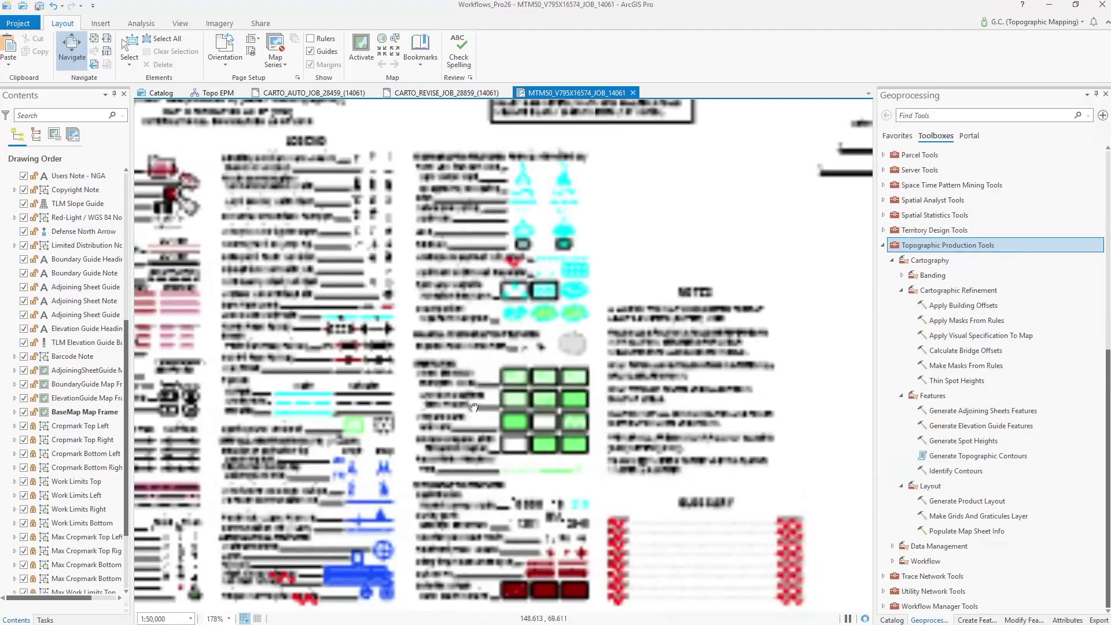
drag(767, 344, 421, 362)
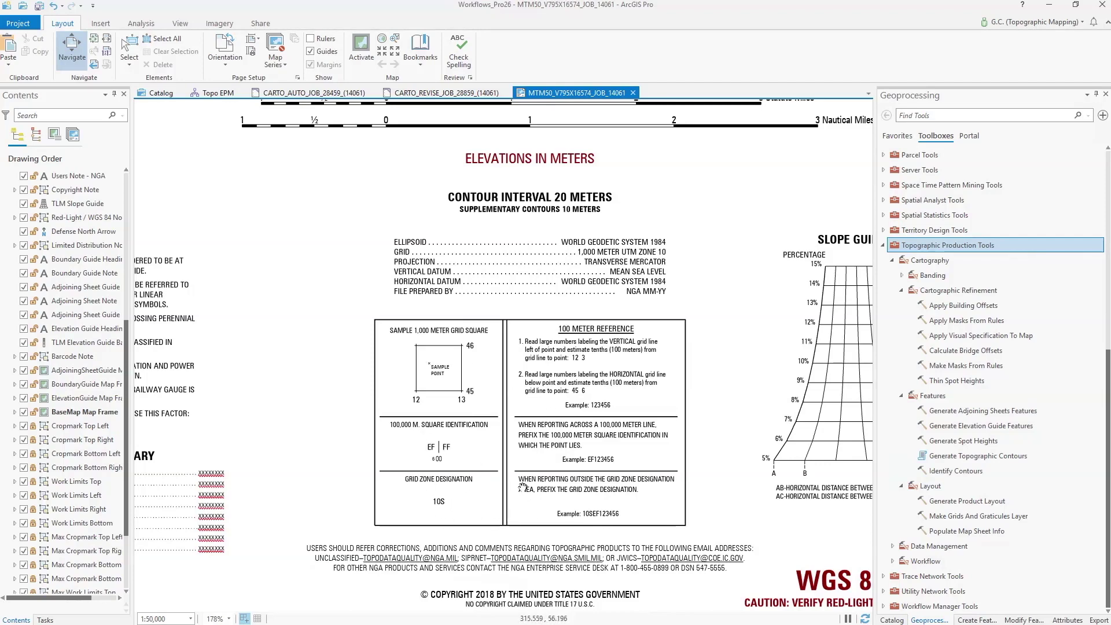
drag(759, 353, 533, 362)
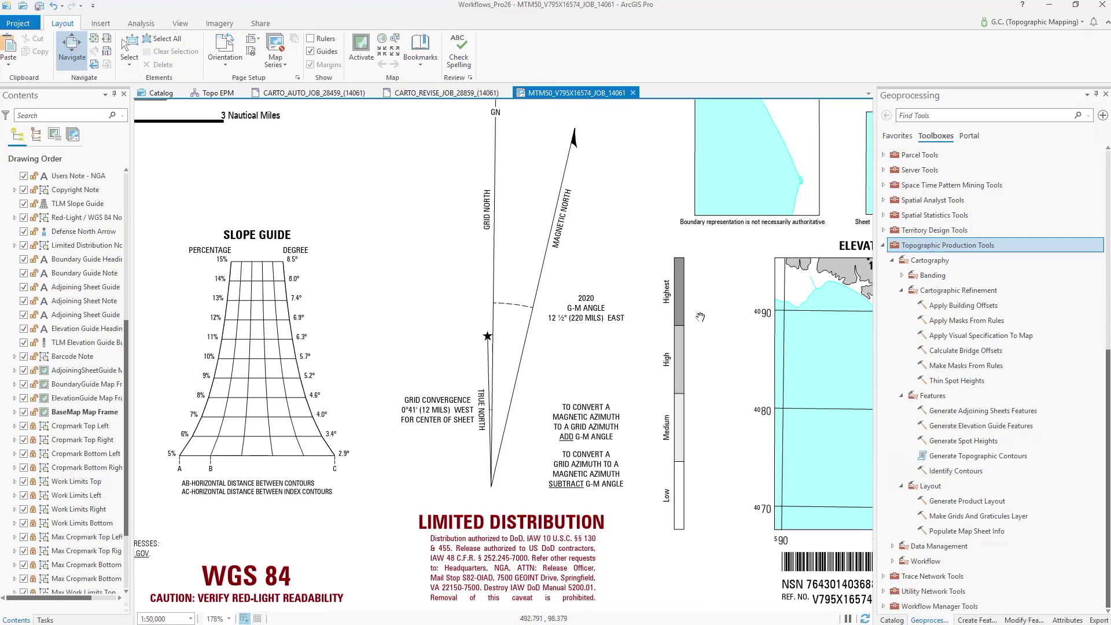
drag(752, 303, 524, 310)
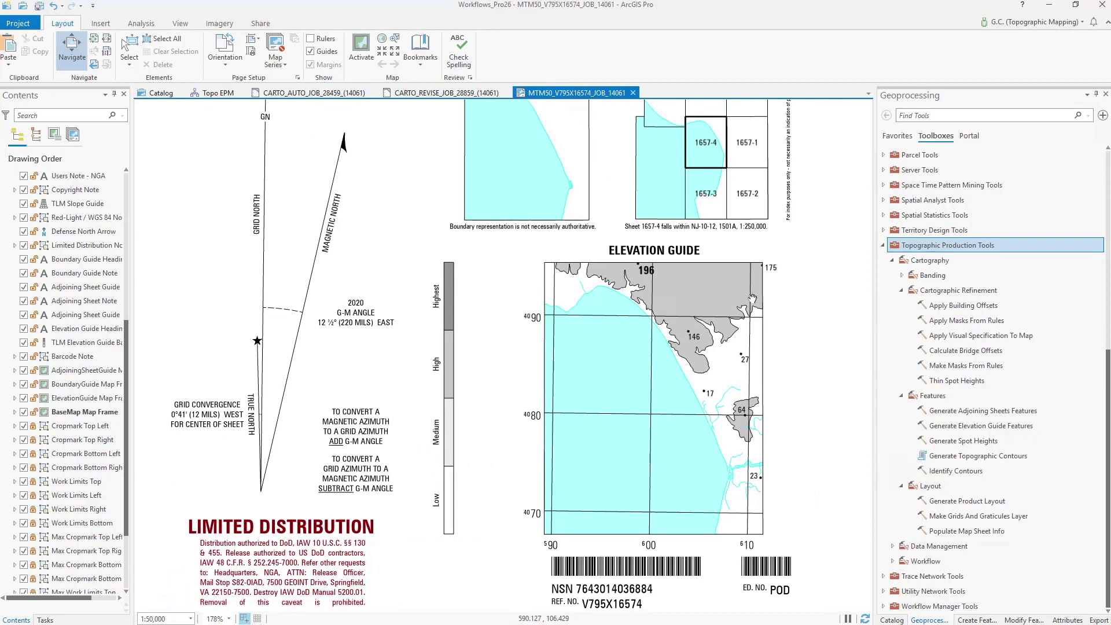
drag(751, 300, 723, 344)
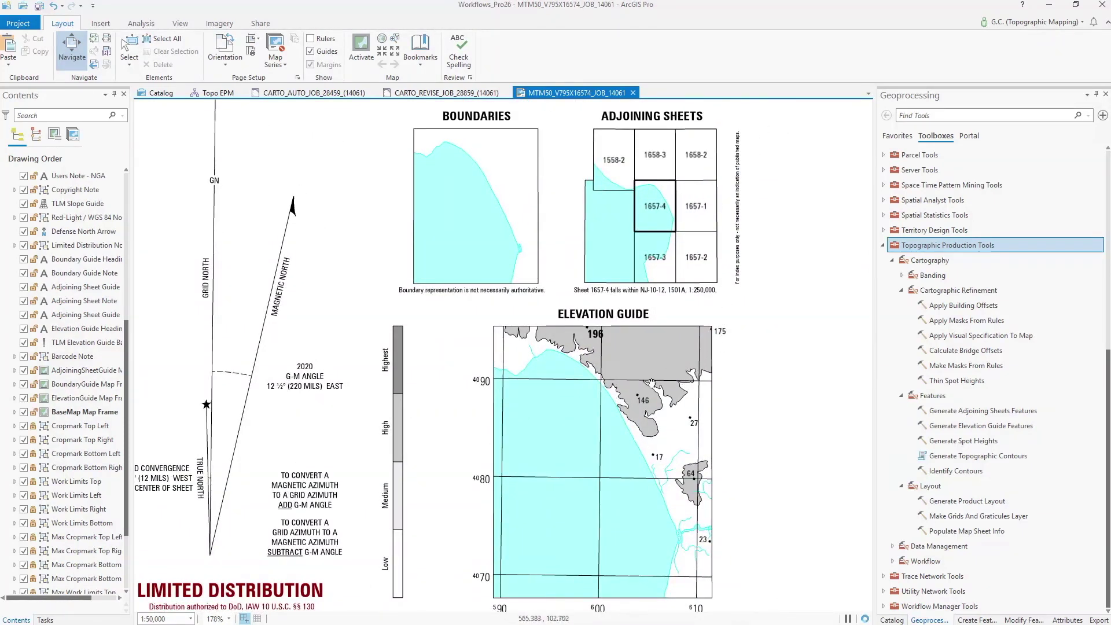
drag(747, 207, 742, 261)
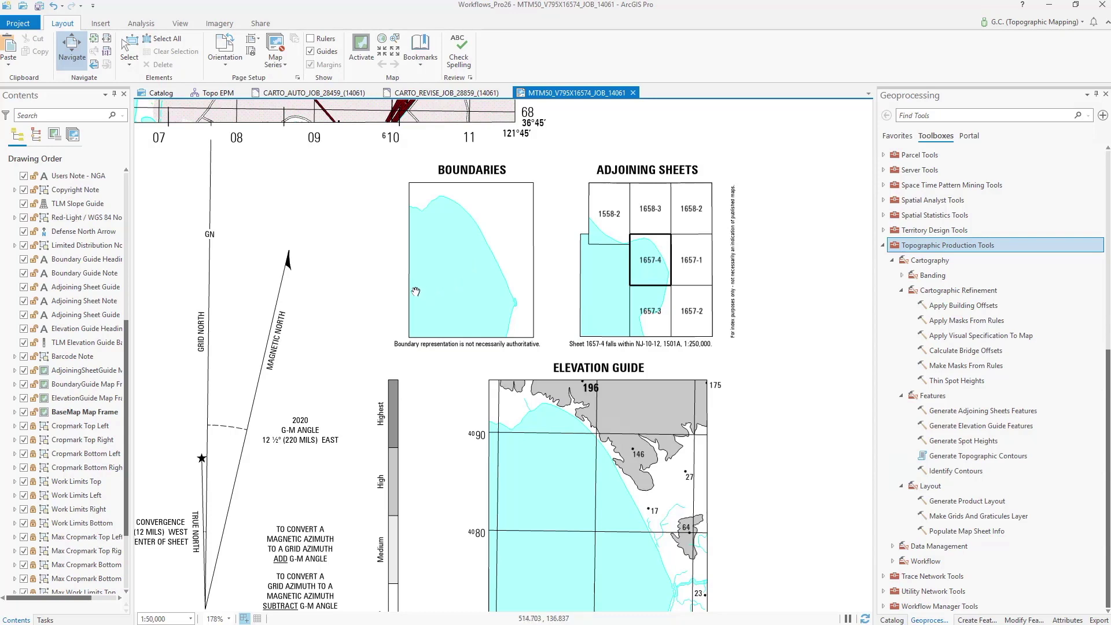
drag(471, 208, 534, 336)
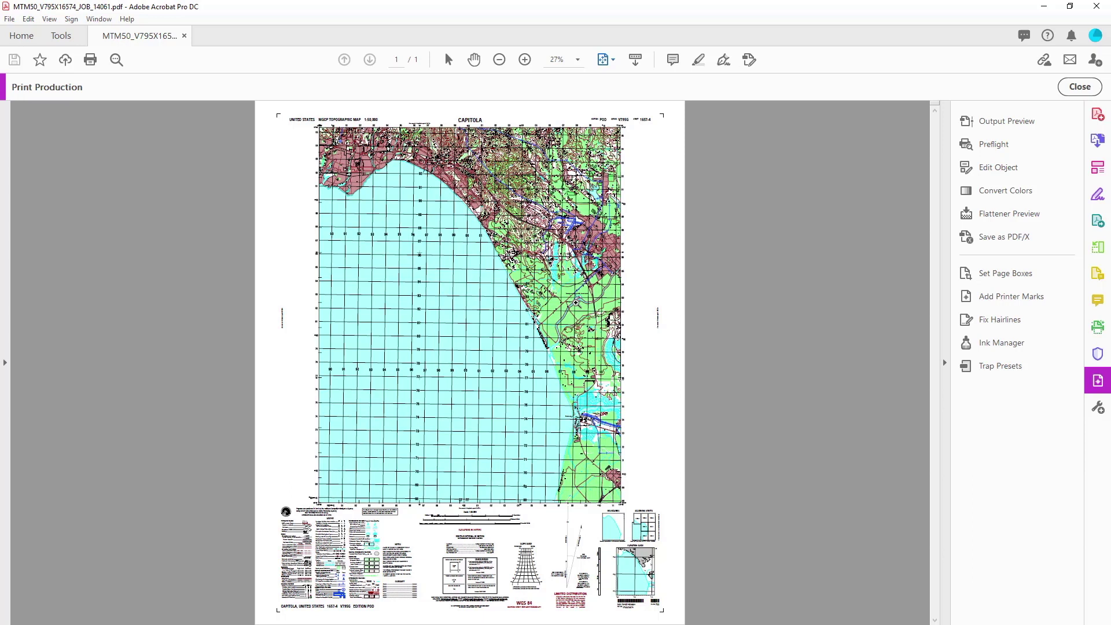
Inspect the exported map PDF in Adobe Acrobat Pro DC up close and view its color separations in Output Preview, then return to ArcGIS Pro.
drag(510, 246, 624, 325)
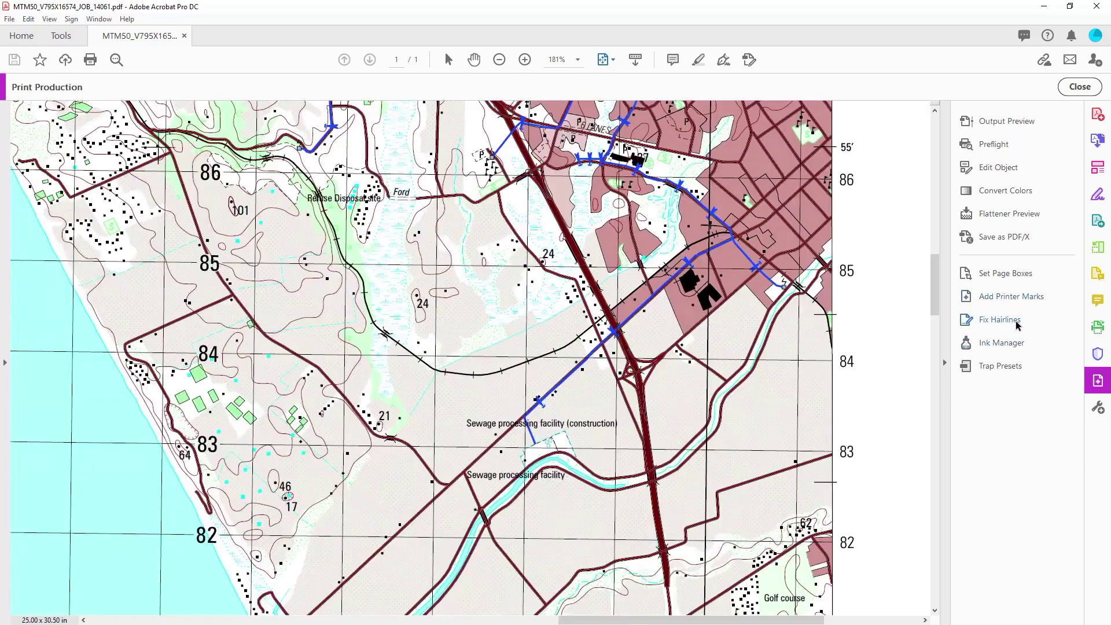
click(1007, 121)
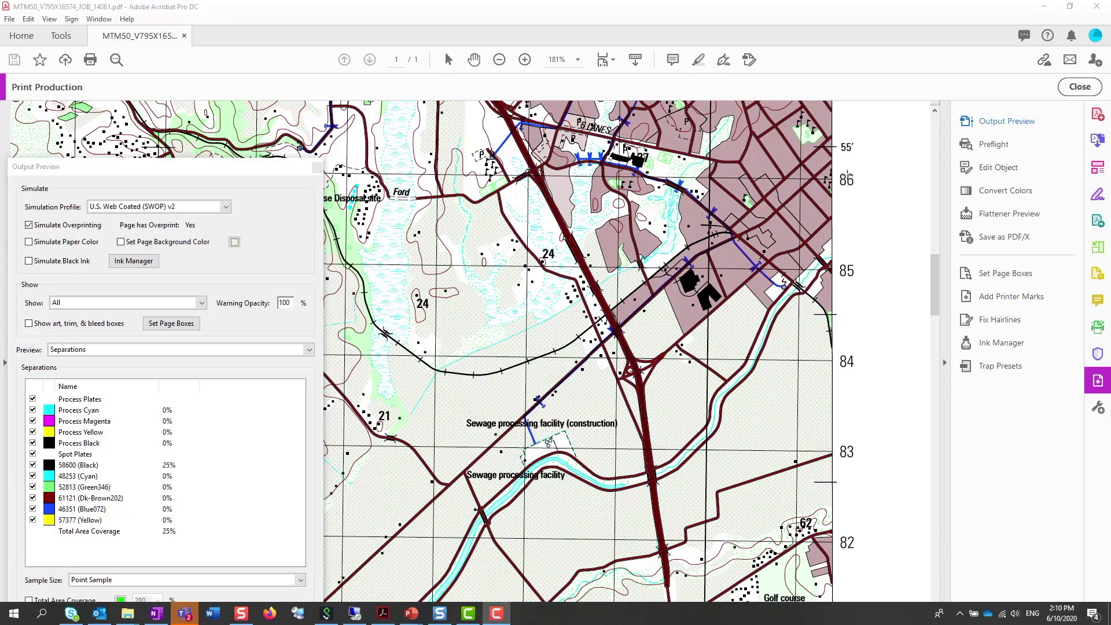
click(1044, 6)
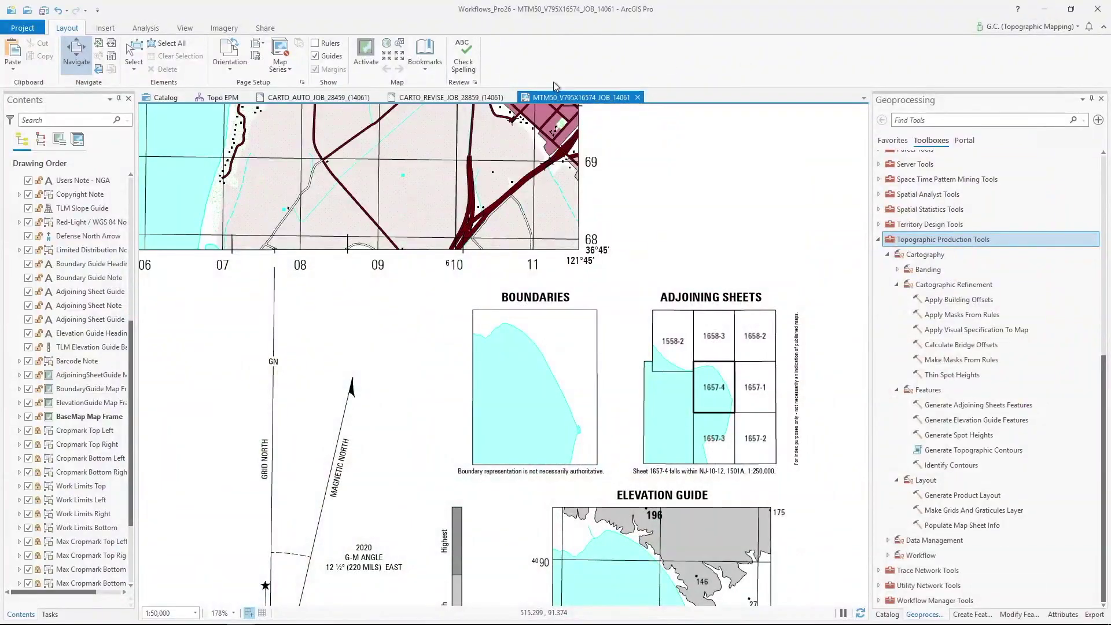
Start Replace Colors for the MTM50_V795X16574_JOB_14061 layout in the project catalog and load the layout's colors.
click(164, 99)
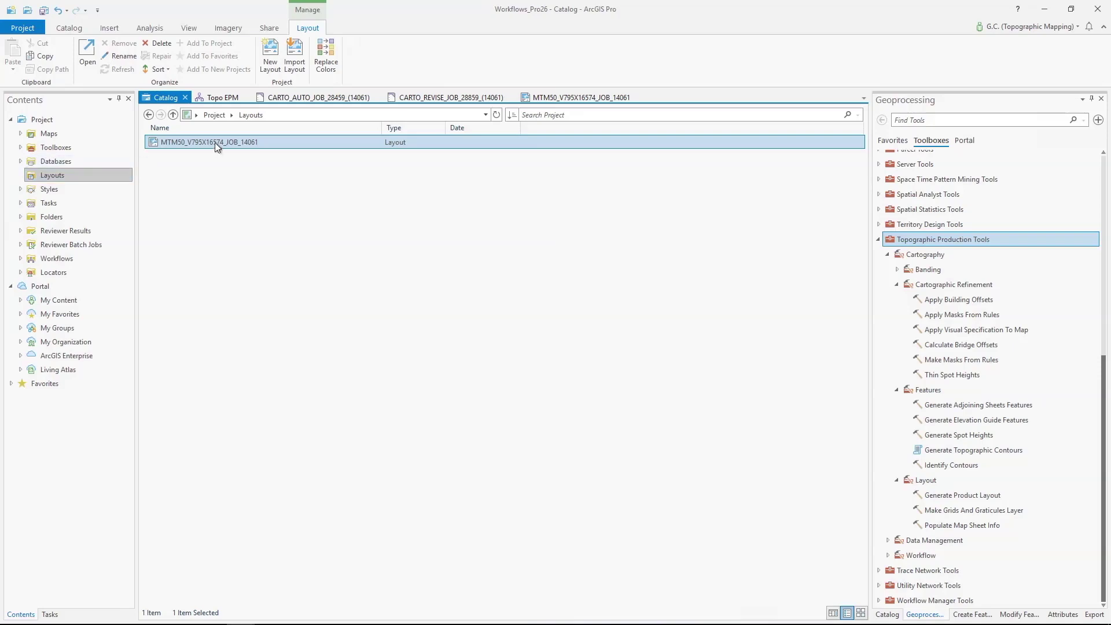
click(246, 143)
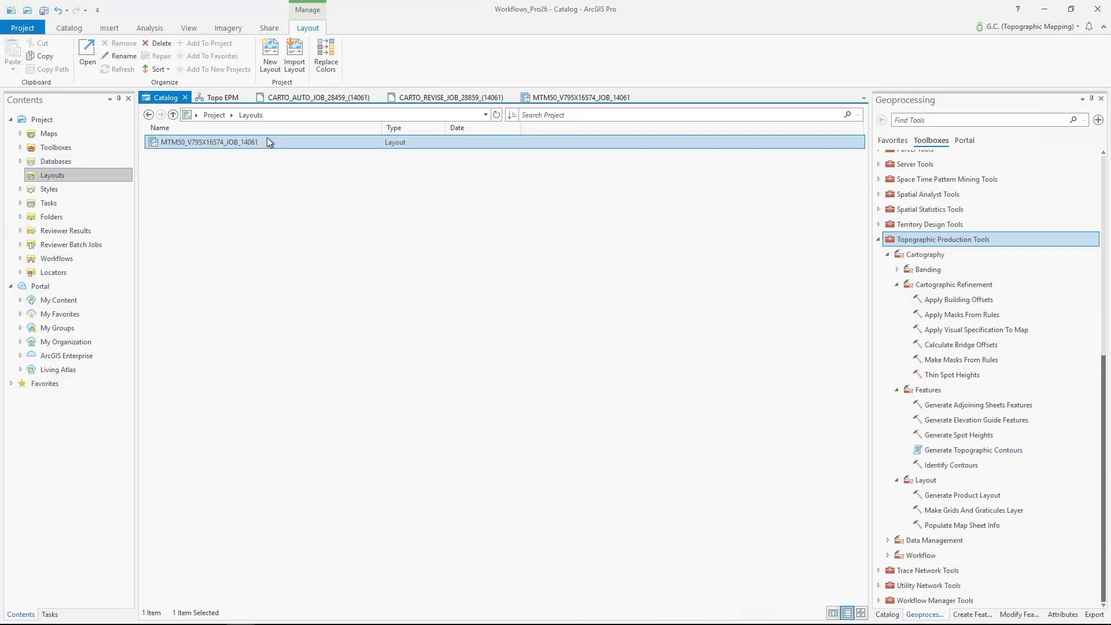
click(327, 66)
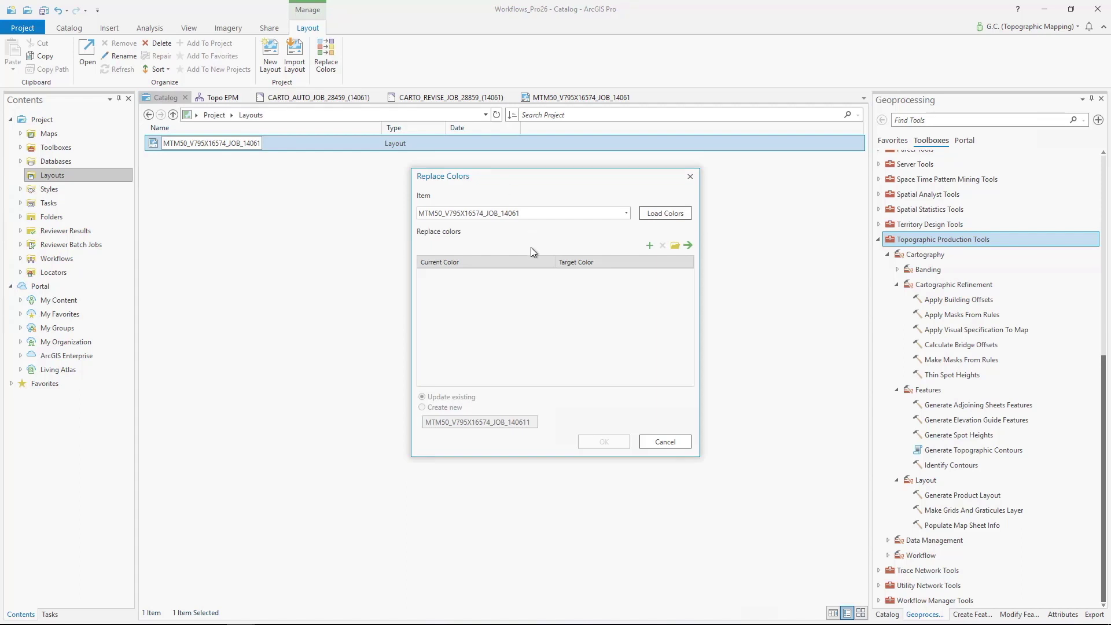
click(666, 214)
click(662, 214)
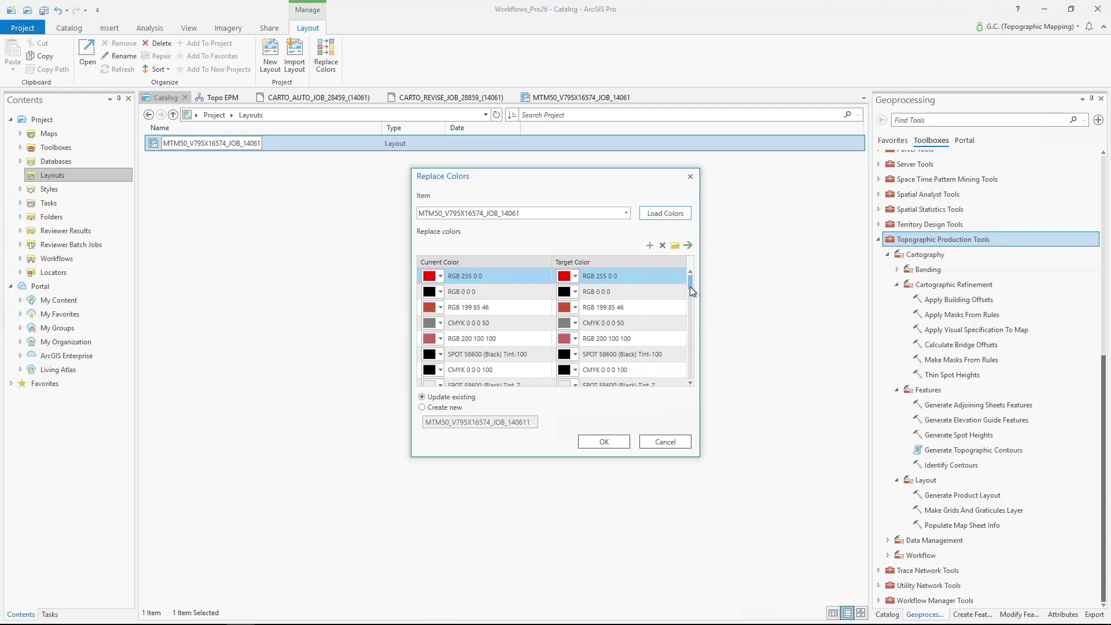
Set the target color for CMYK 100 0 0 0 to the MTM style's SPOT 46351 (Blue072) Tint-100.
drag(690, 288, 689, 297)
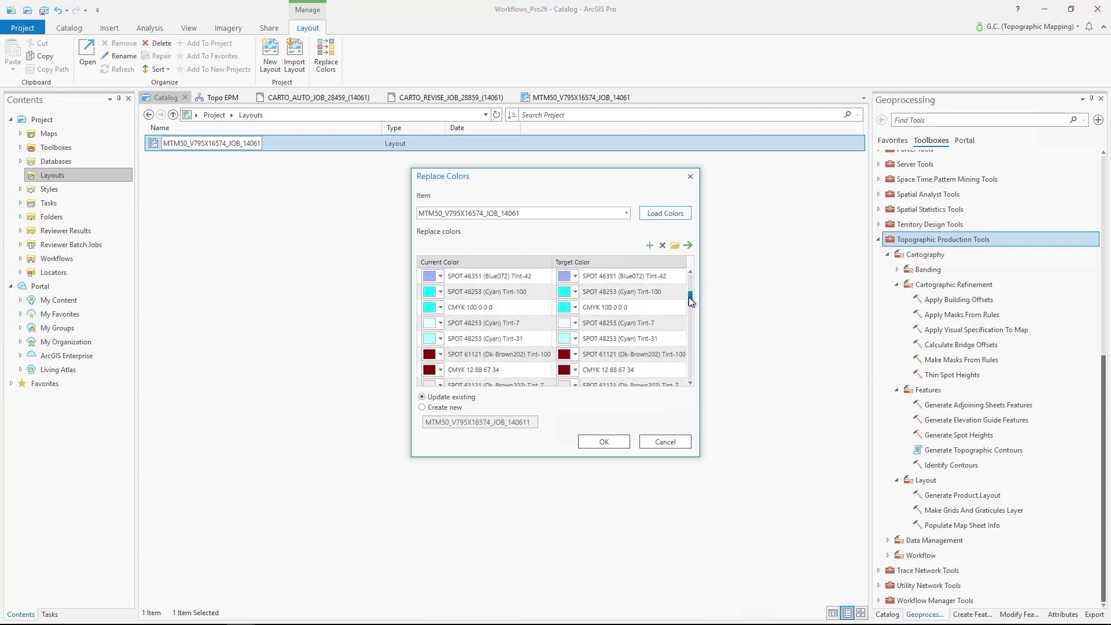
click(645, 313)
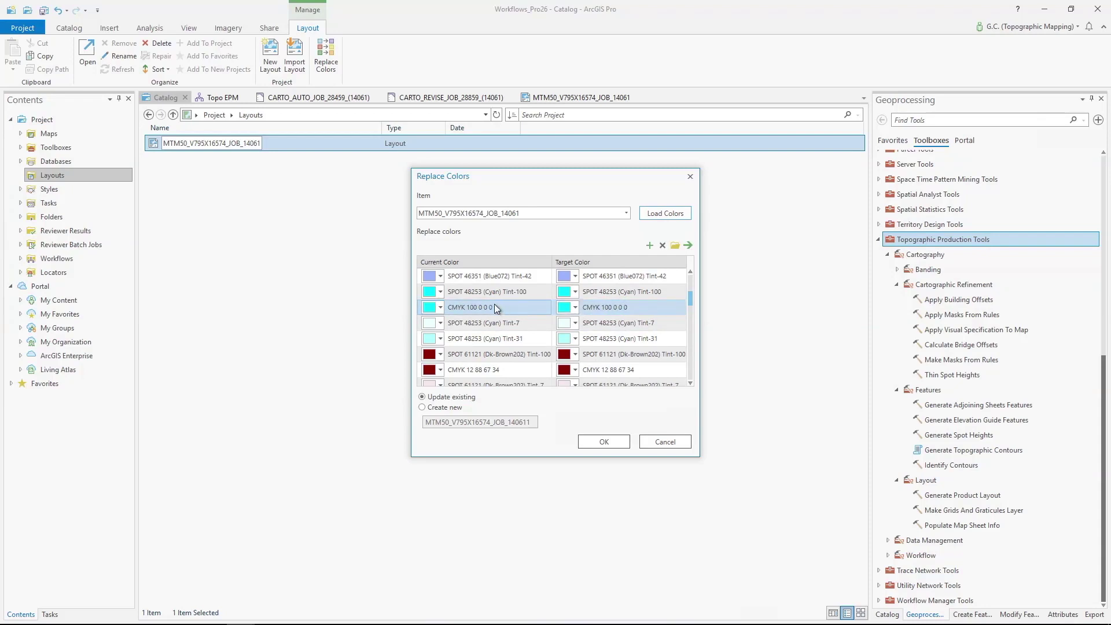
click(575, 307)
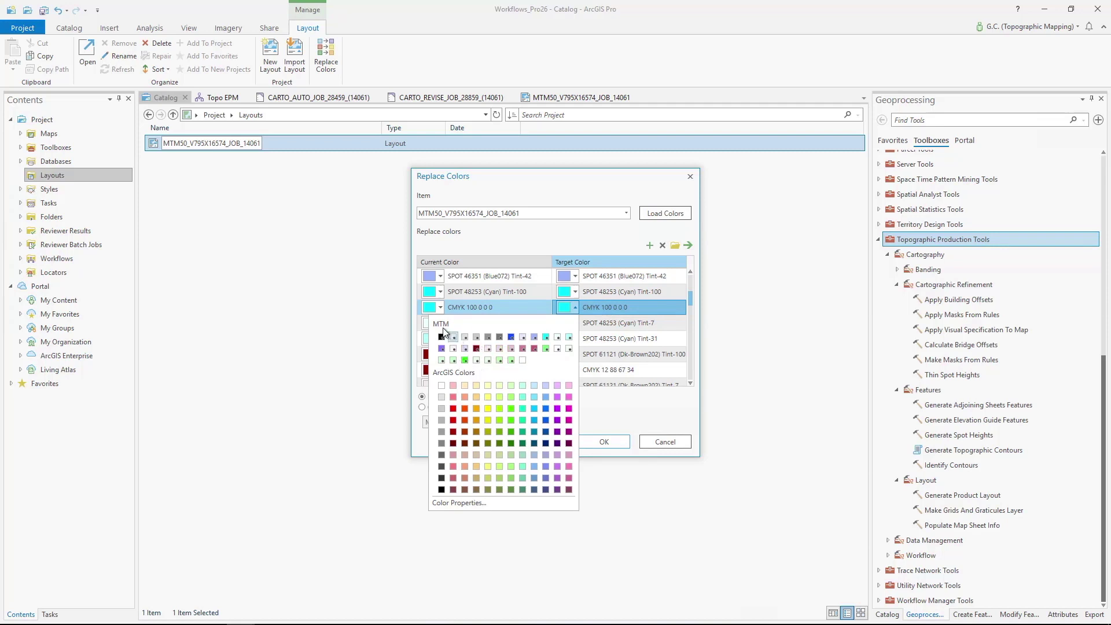
click(512, 340)
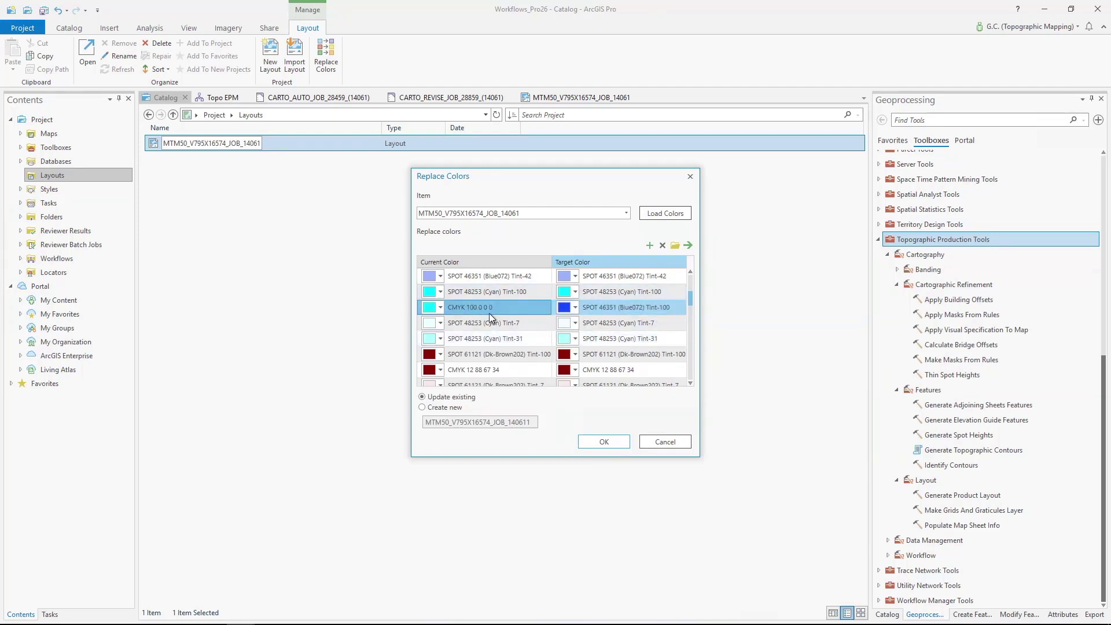
click(611, 312)
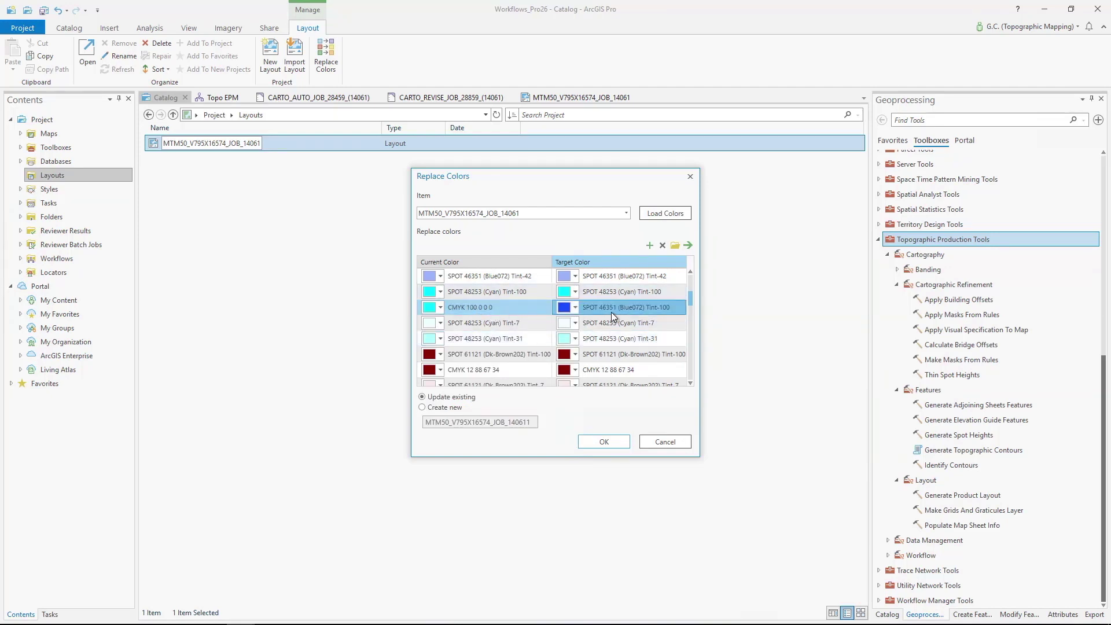
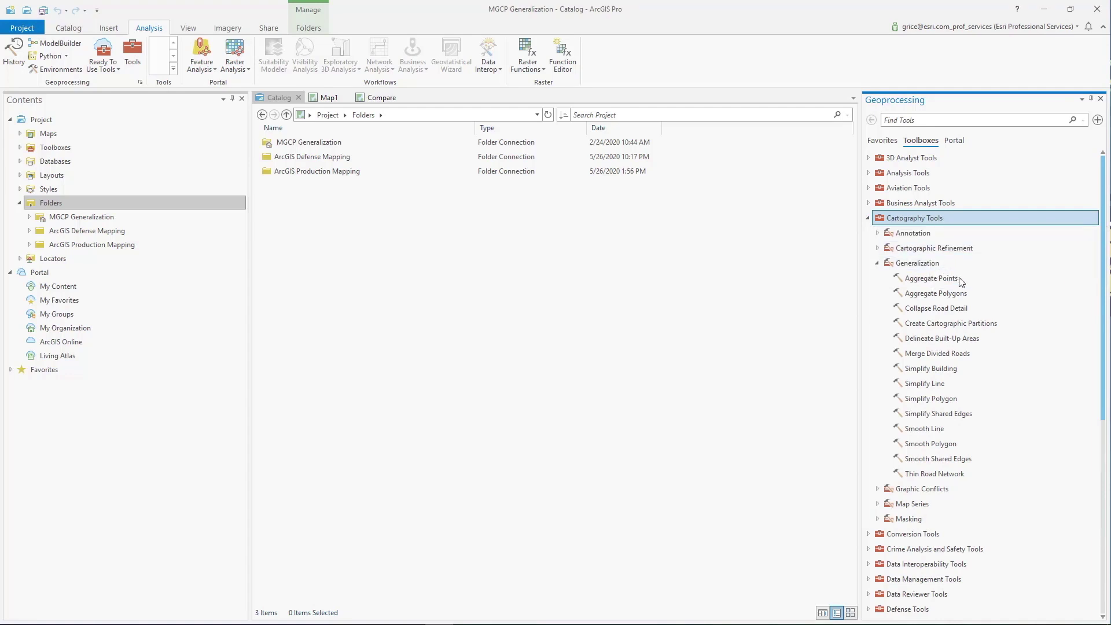
In the MGCP Generalization project, examine the Generalization toolset under Data Management in the Topographic Production Tools.
scroll(961, 281, down, 8)
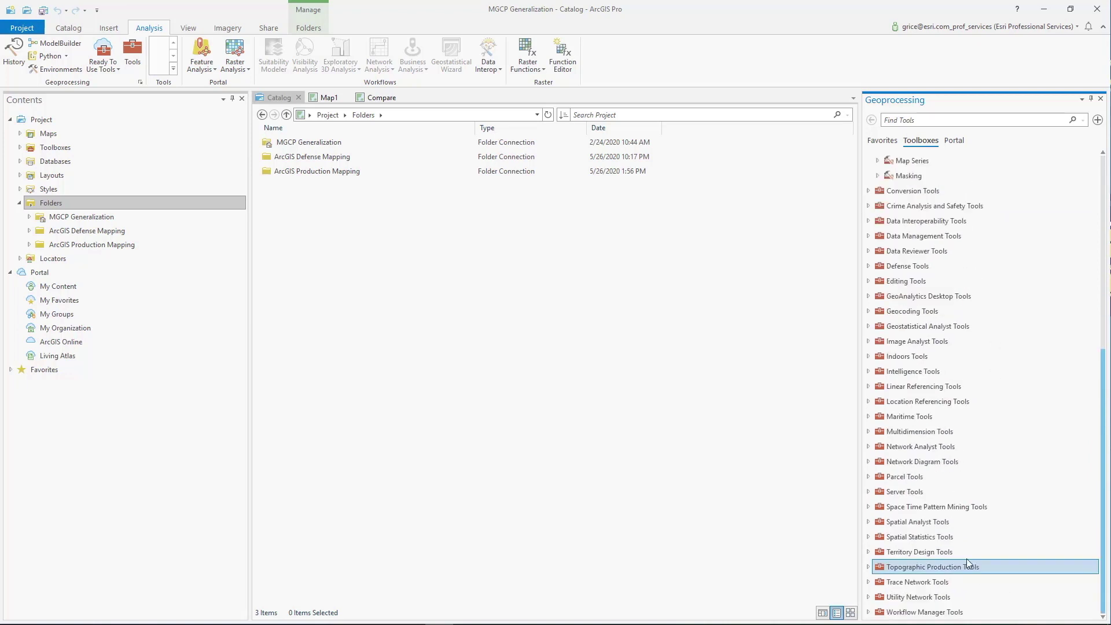
click(868, 568)
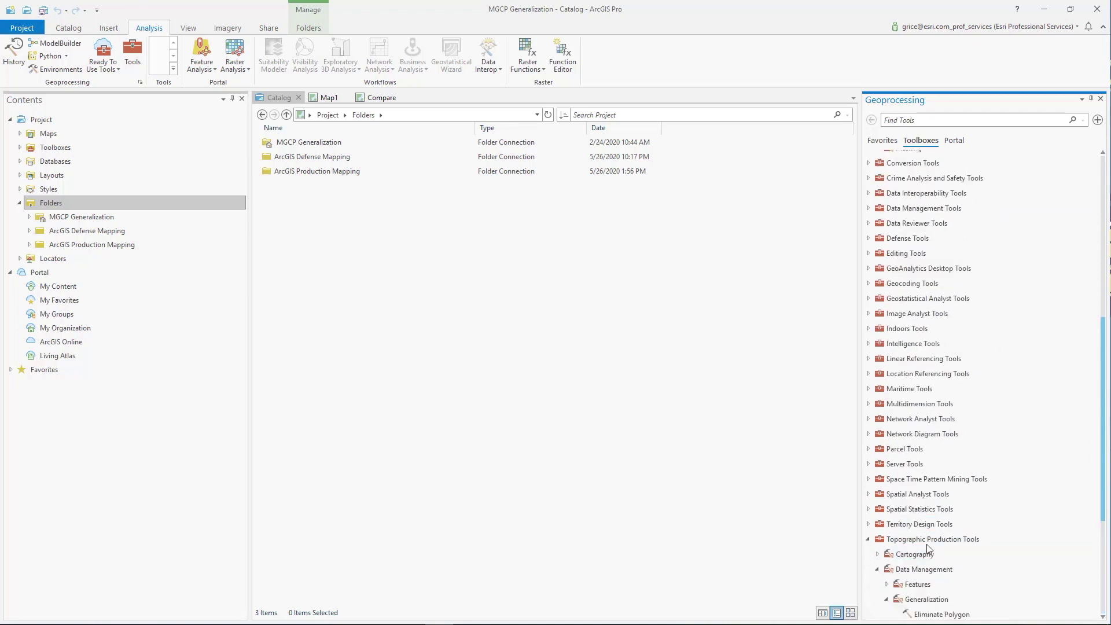
scroll(949, 521, down, 3)
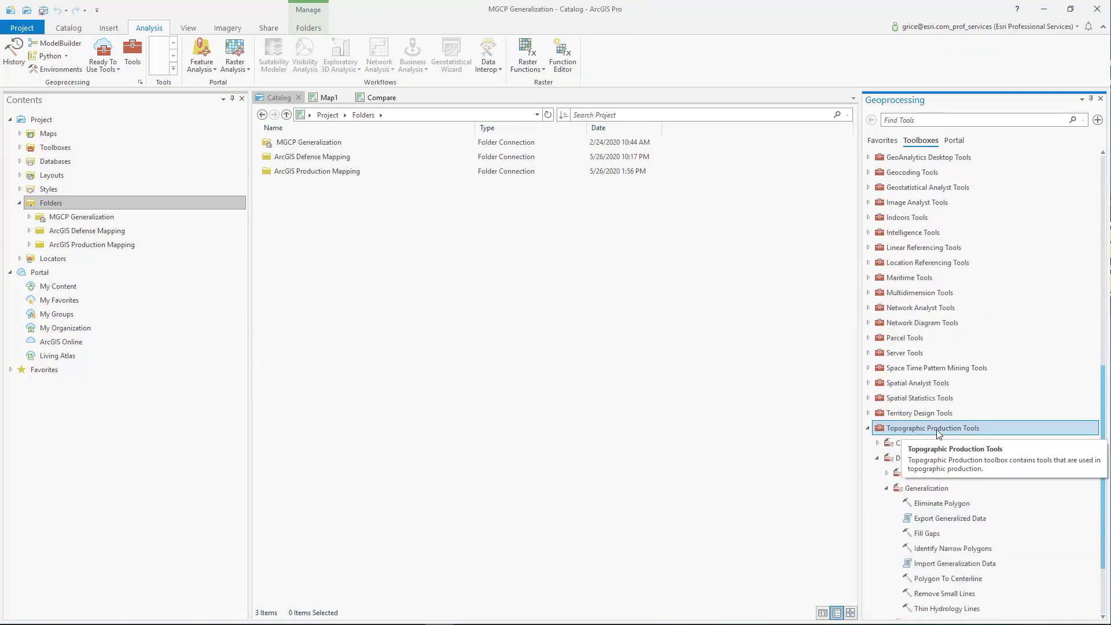
click(935, 489)
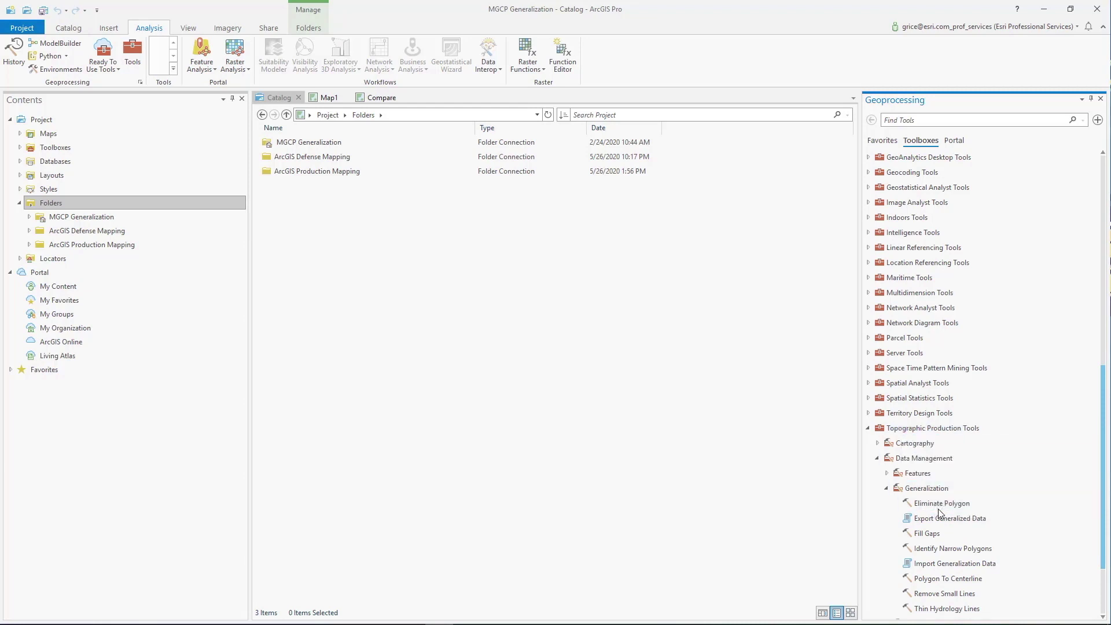
scroll(955, 516, down, 1)
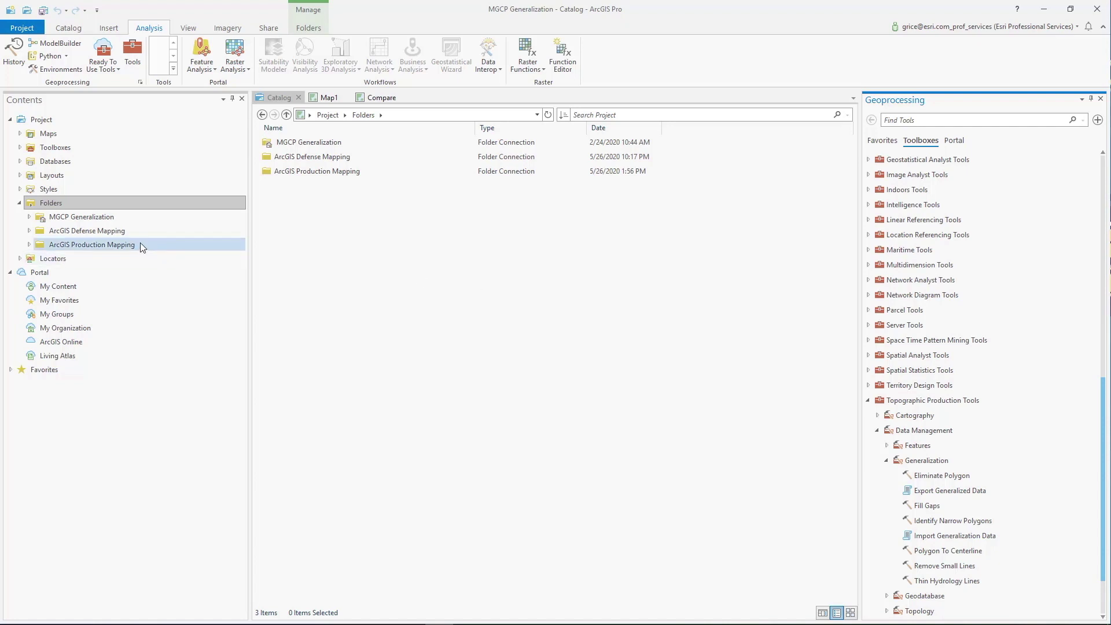
Browse the ArcGIS Production Mapping product files for version 2.6 to the GeneralizationModels folder and view its toolboxes.
click(84, 242)
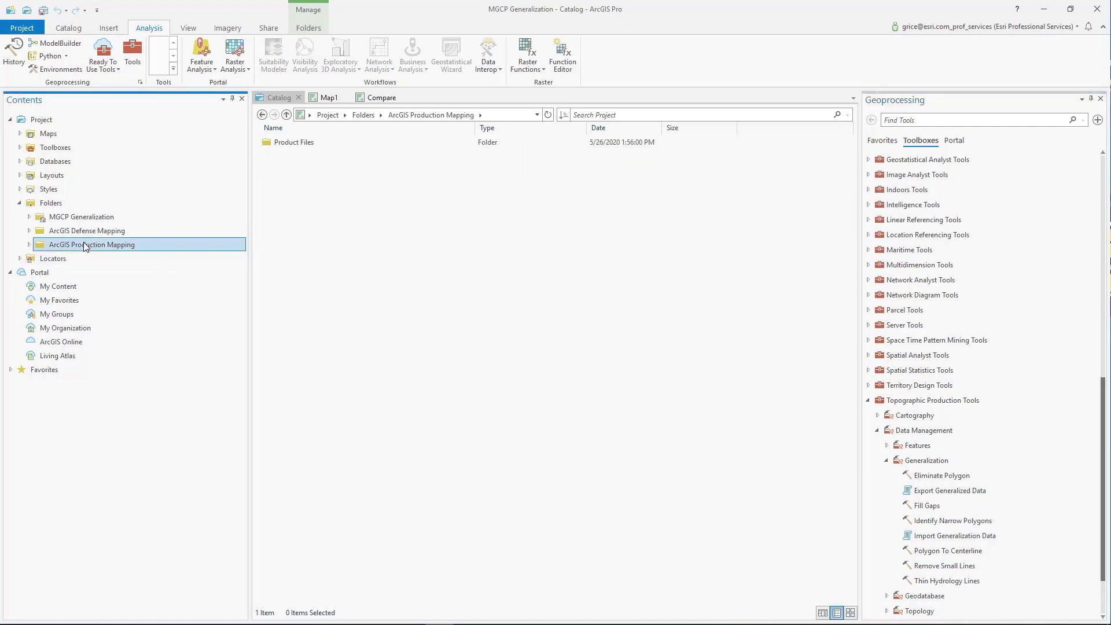
click(29, 245)
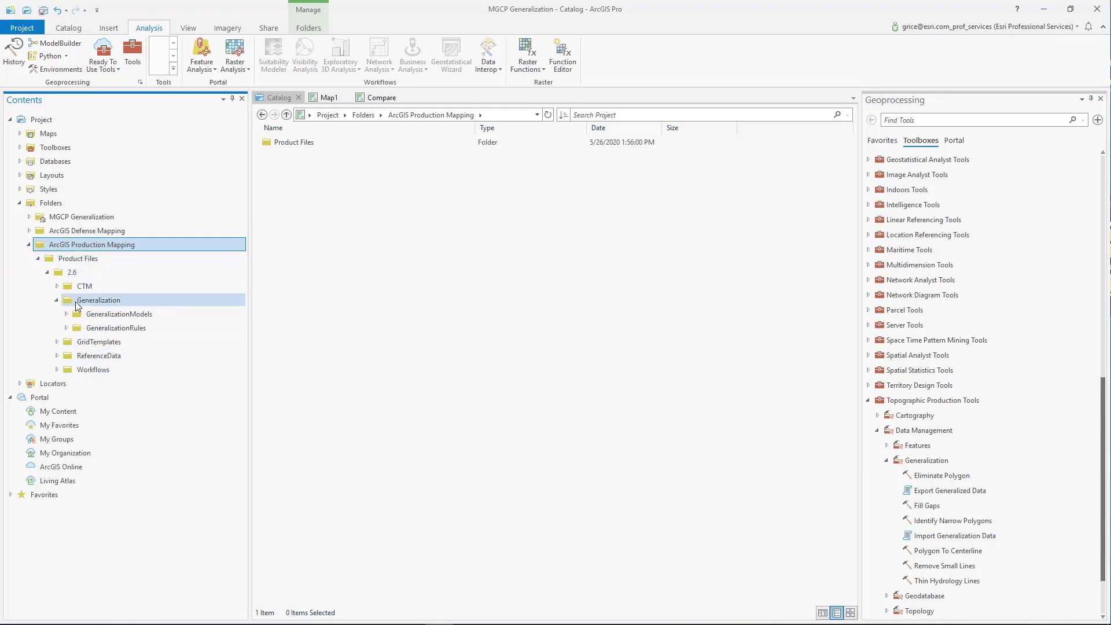
click(75, 301)
double_click(304, 144)
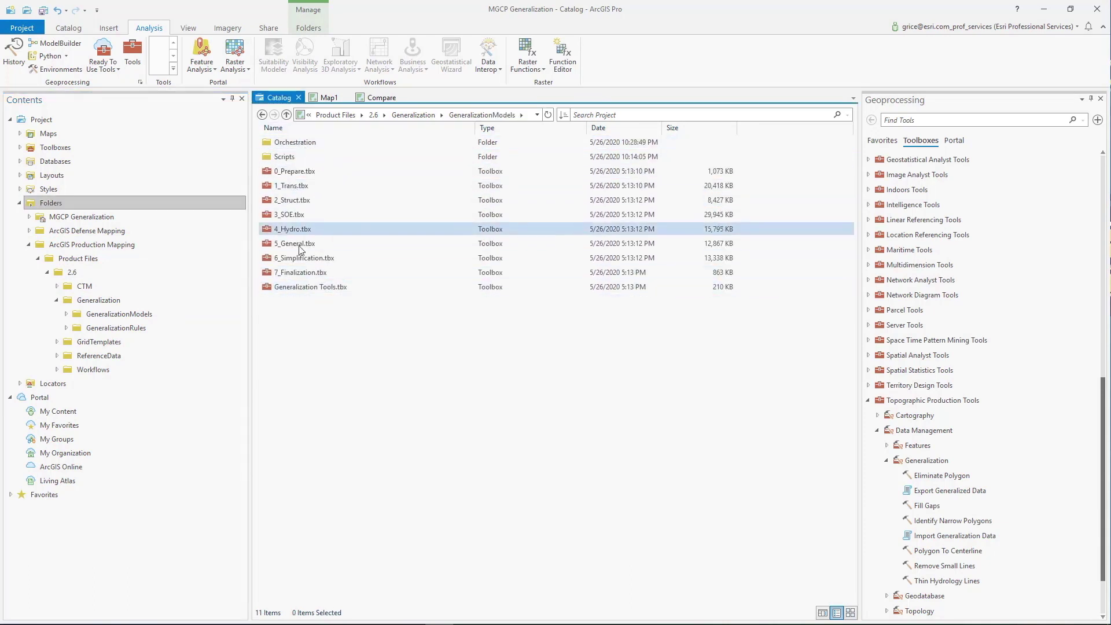
View the version 2.6 GeneralizationRules folders of ArcGIS Production Mapping and ArcGIS Defense Mapping to see their rules workbooks.
click(205, 328)
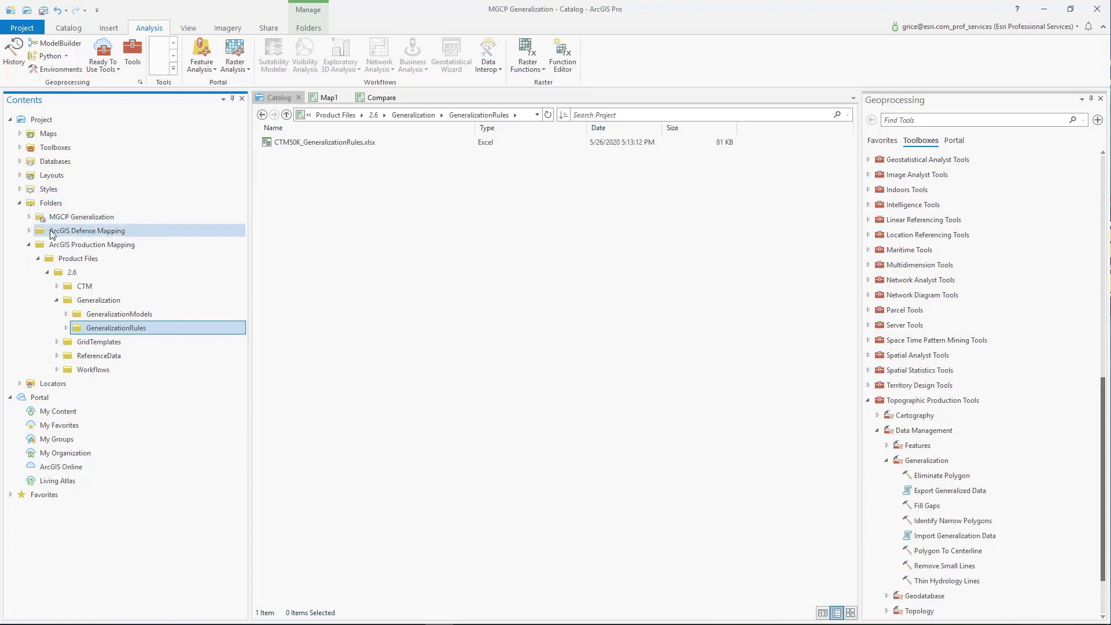
click(29, 231)
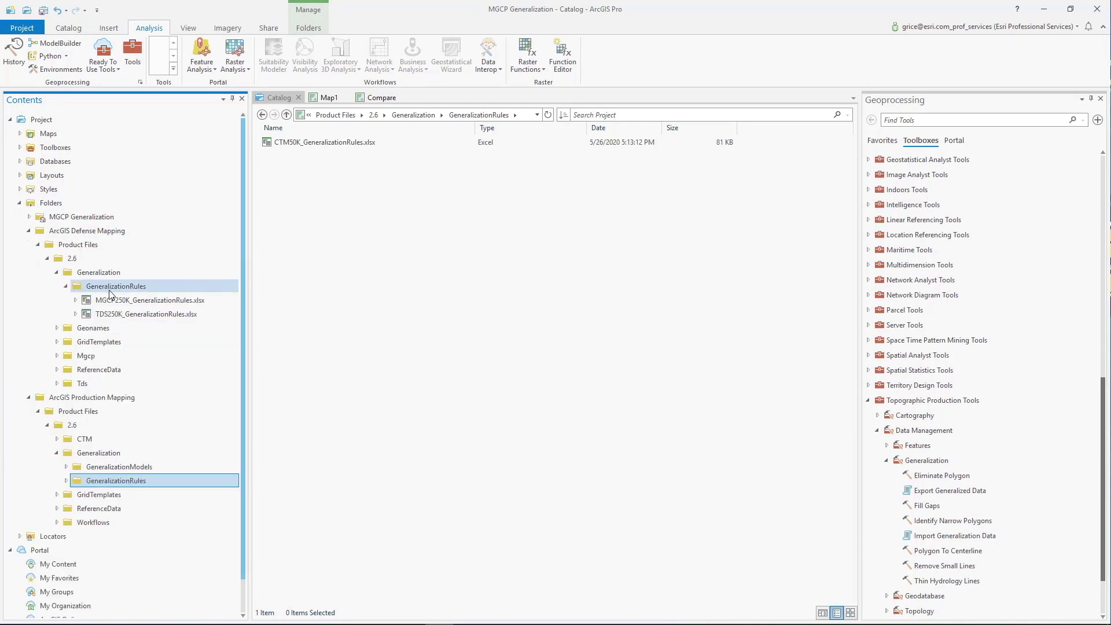
click(130, 287)
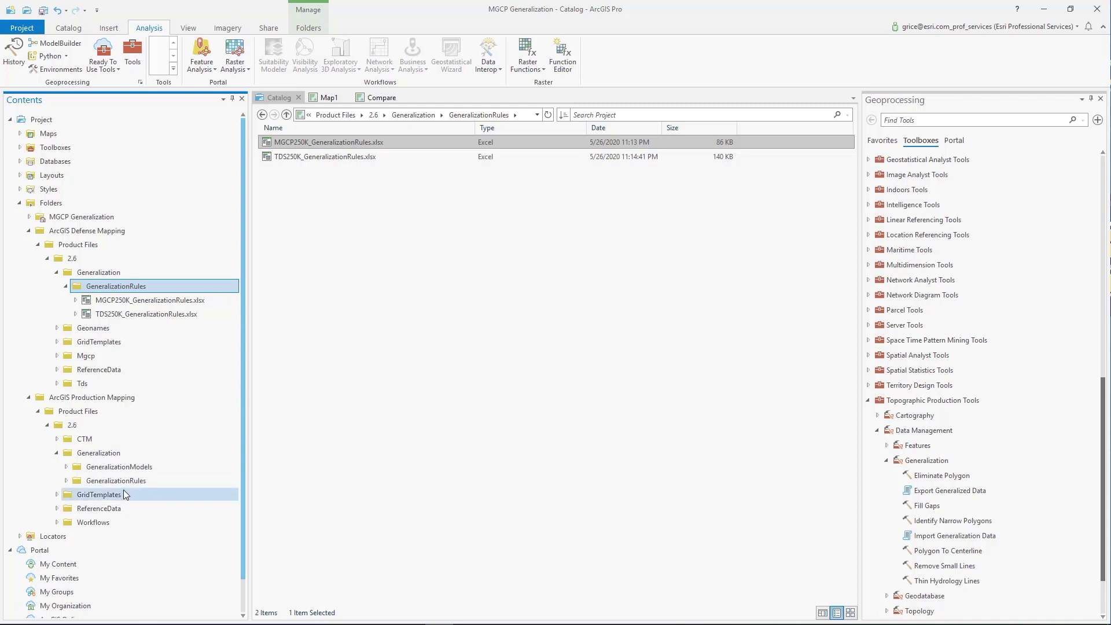
Open the Run Generalization script from Generalization Tools.tbx in GeneralizationModels, and return the catalog view to the models folder.
click(118, 474)
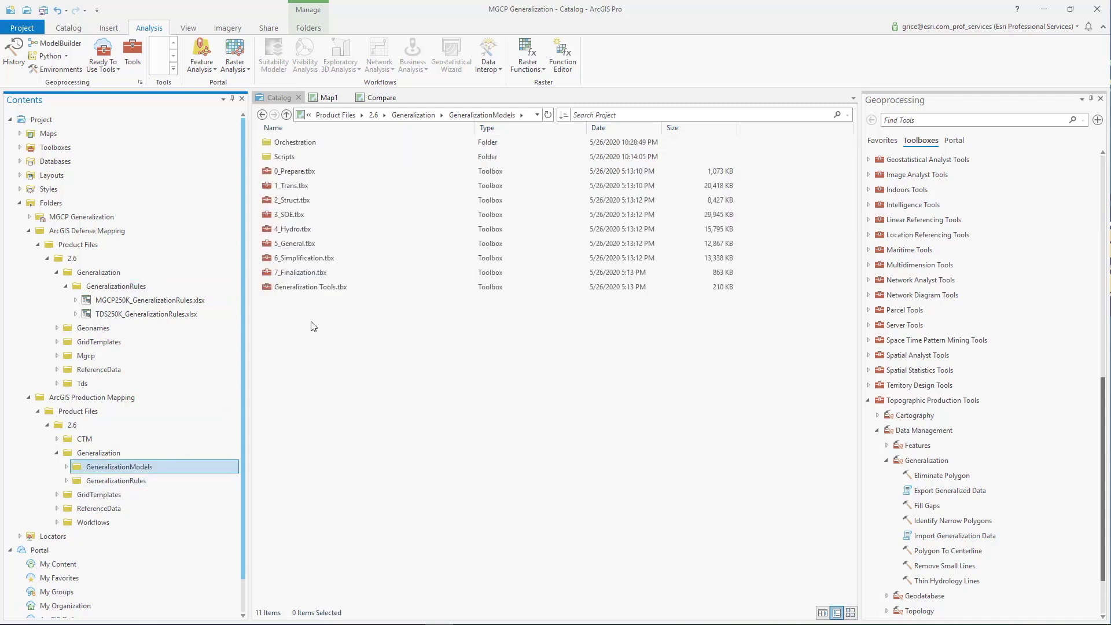
double_click(311, 288)
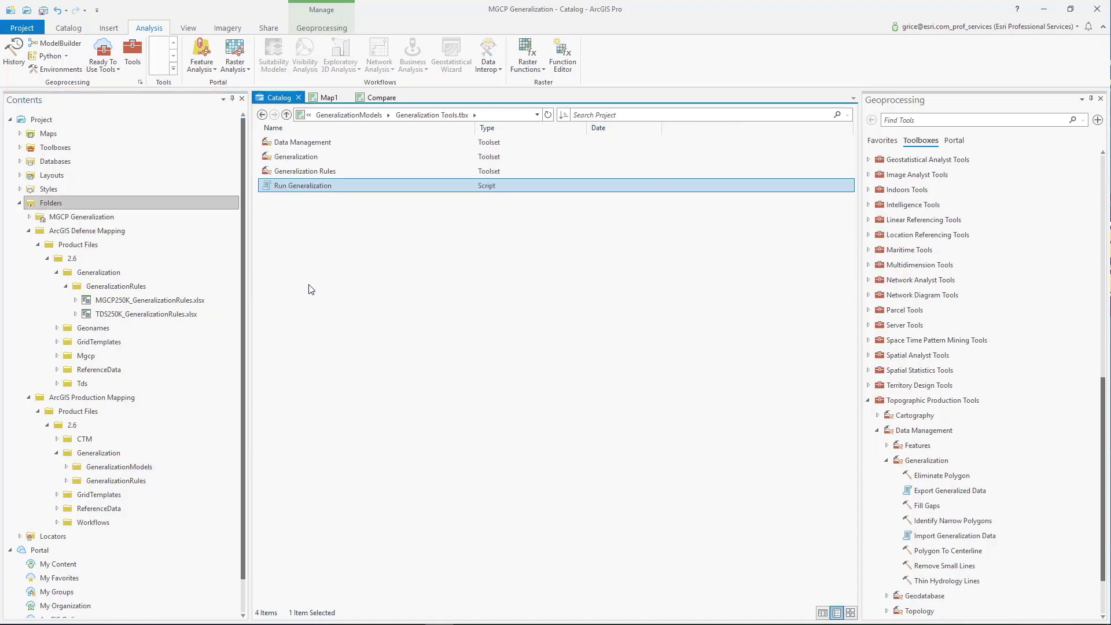
double_click(292, 186)
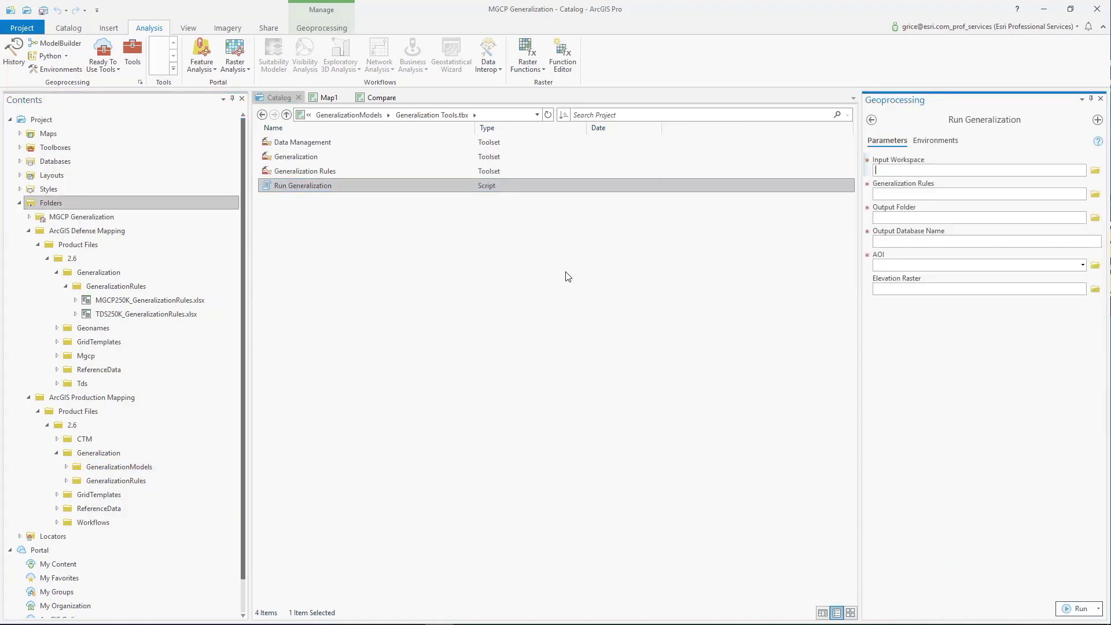
click(286, 115)
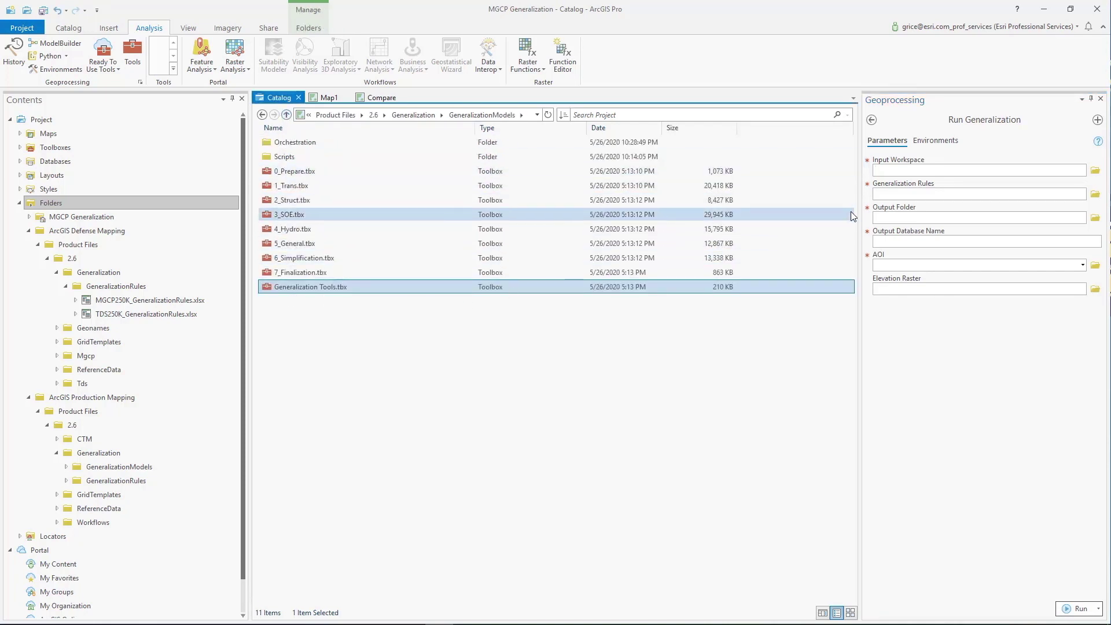
click(930, 195)
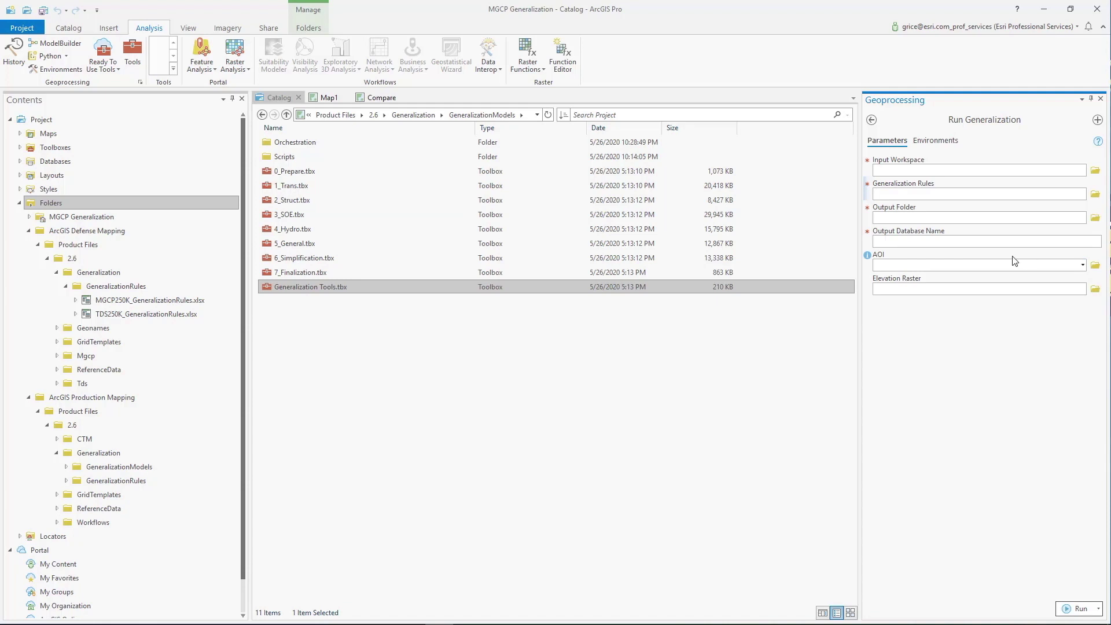
Set the AOI of Run Generalization to the JOG_Index layer from Map1.
click(325, 97)
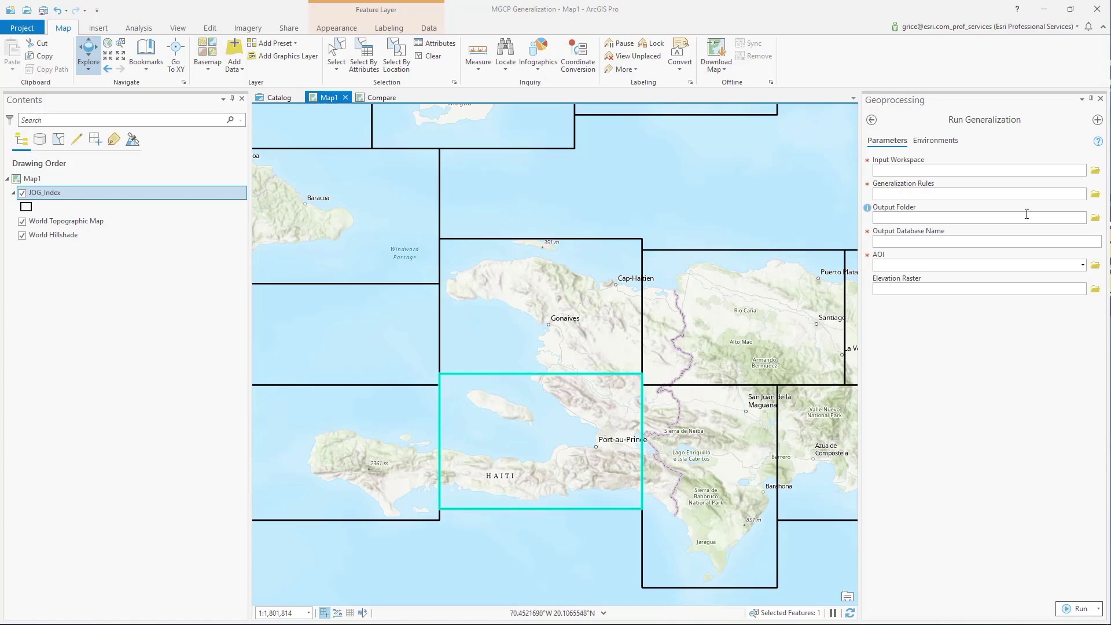
click(1084, 265)
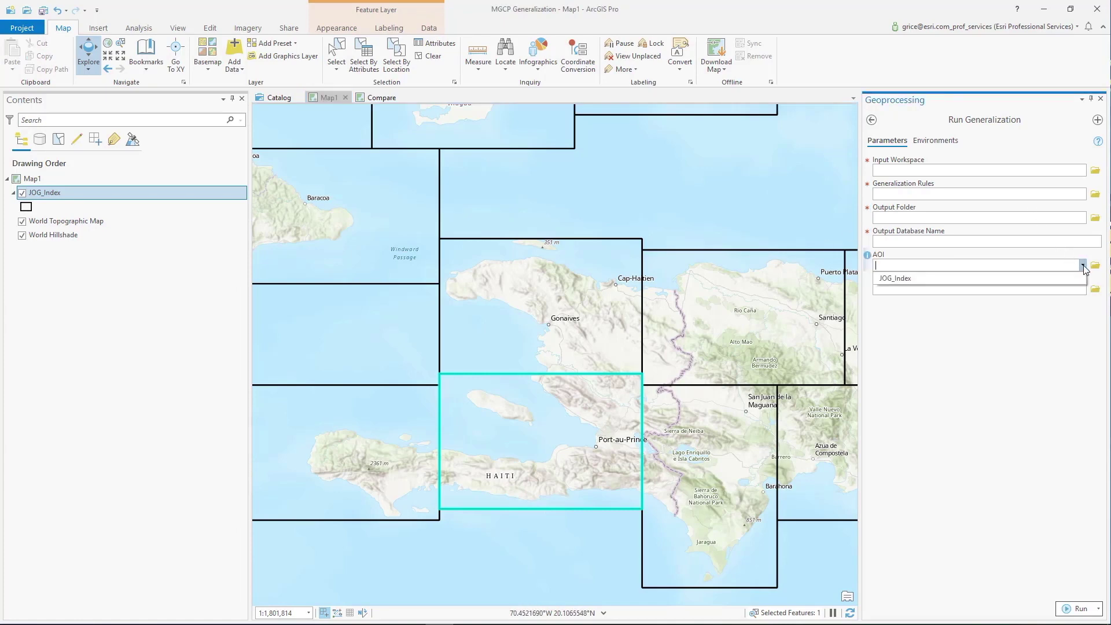
click(1000, 276)
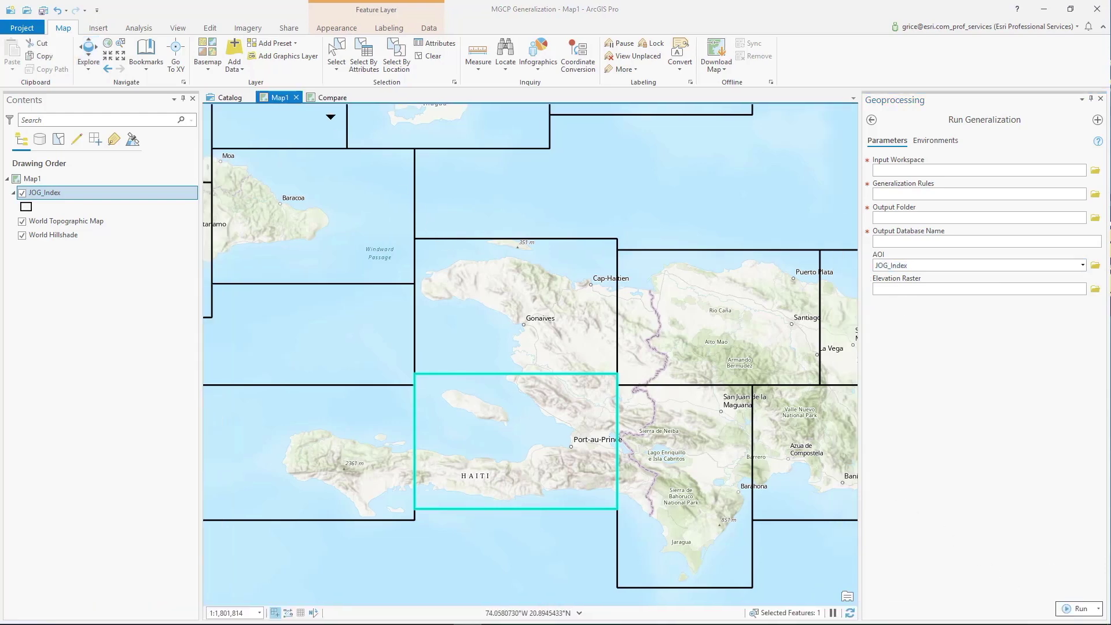
In the Compare map, swipe the 50K layer against 250K over the whole area and at the Port-Au-Prince bookmark.
click(318, 99)
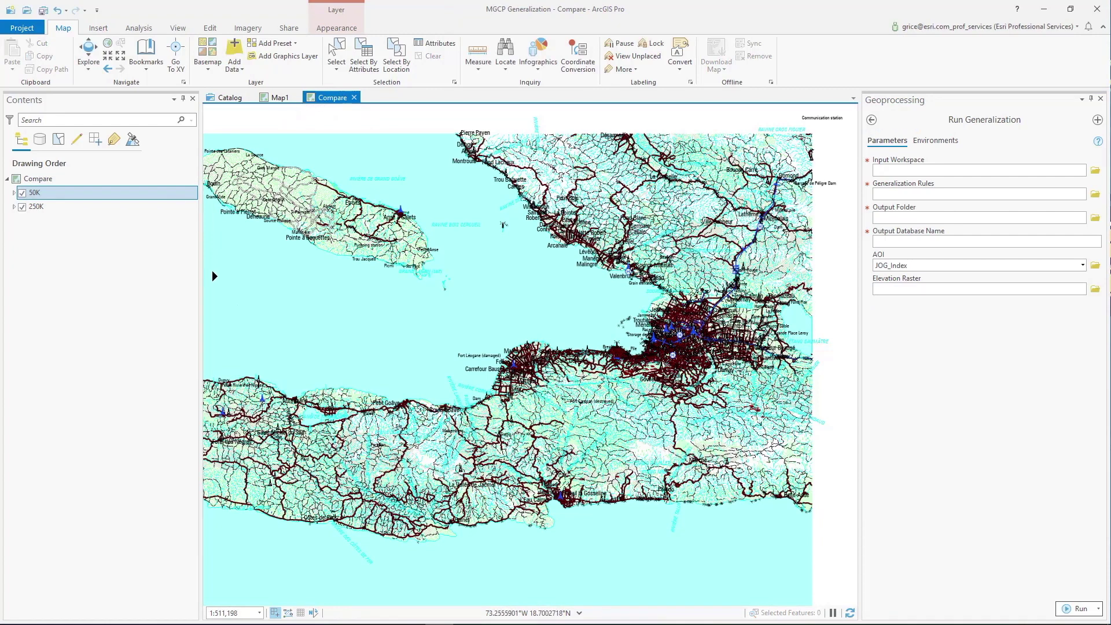
drag(211, 280, 816, 345)
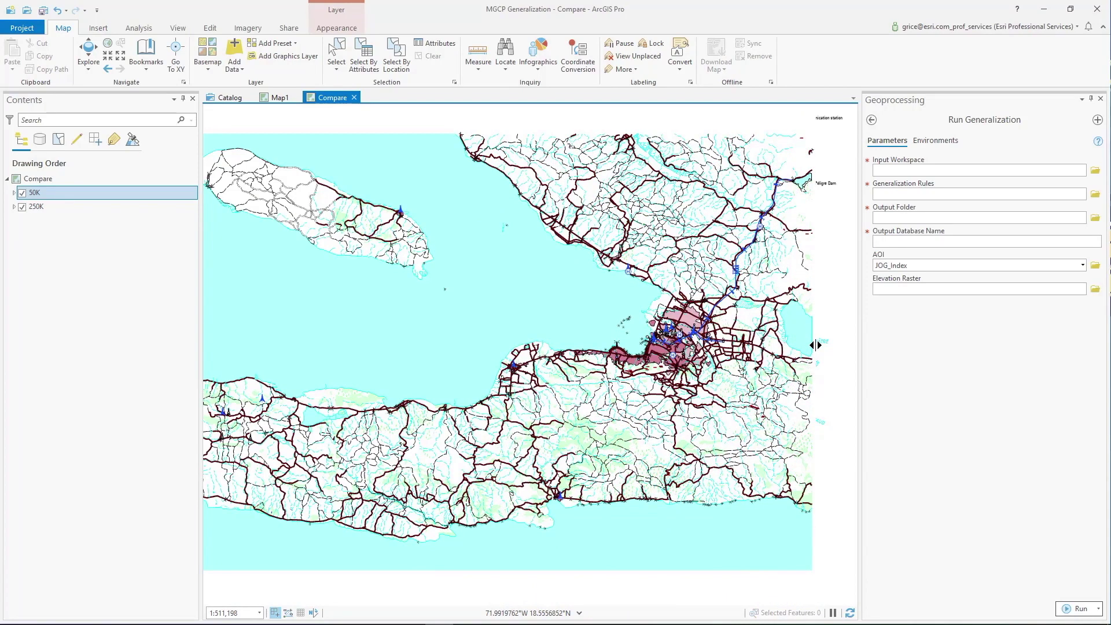
drag(816, 345, 834, 385)
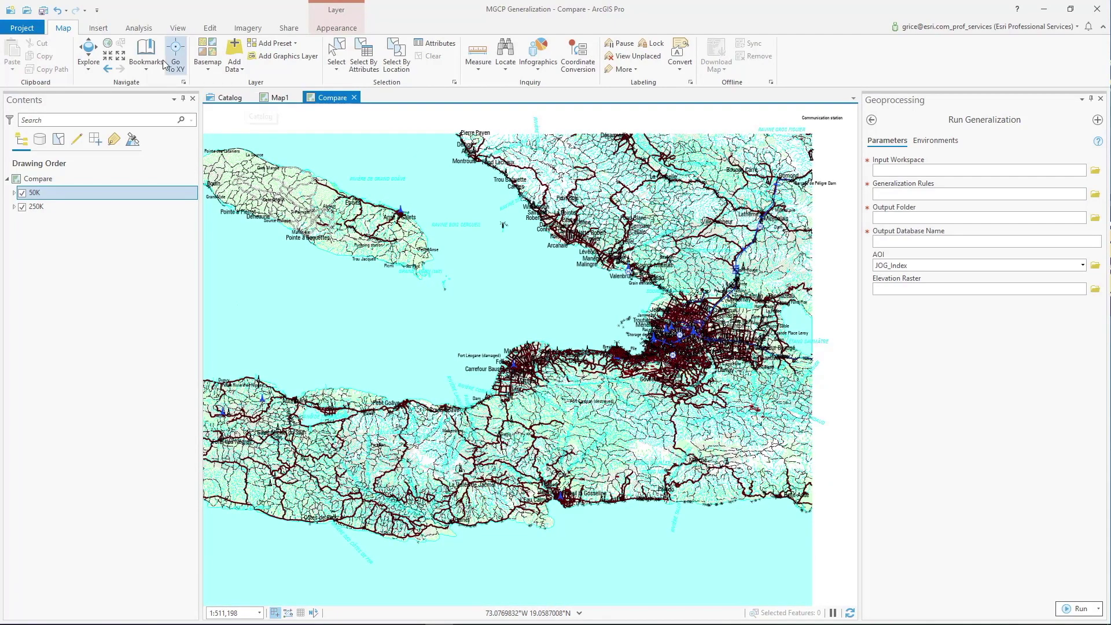
click(146, 58)
click(164, 121)
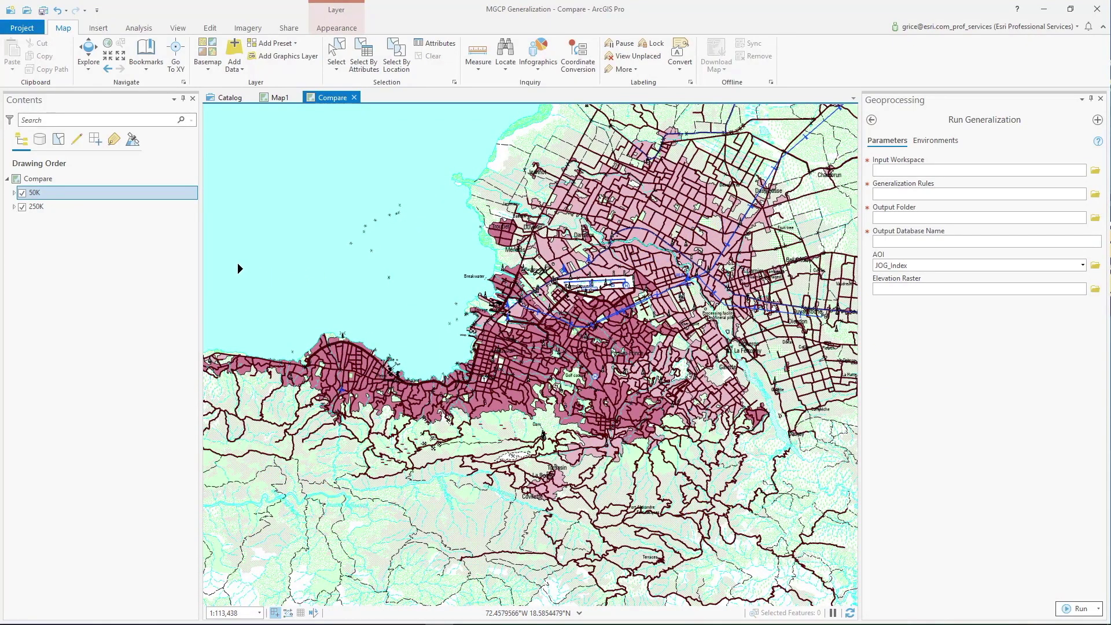
drag(238, 265, 845, 360)
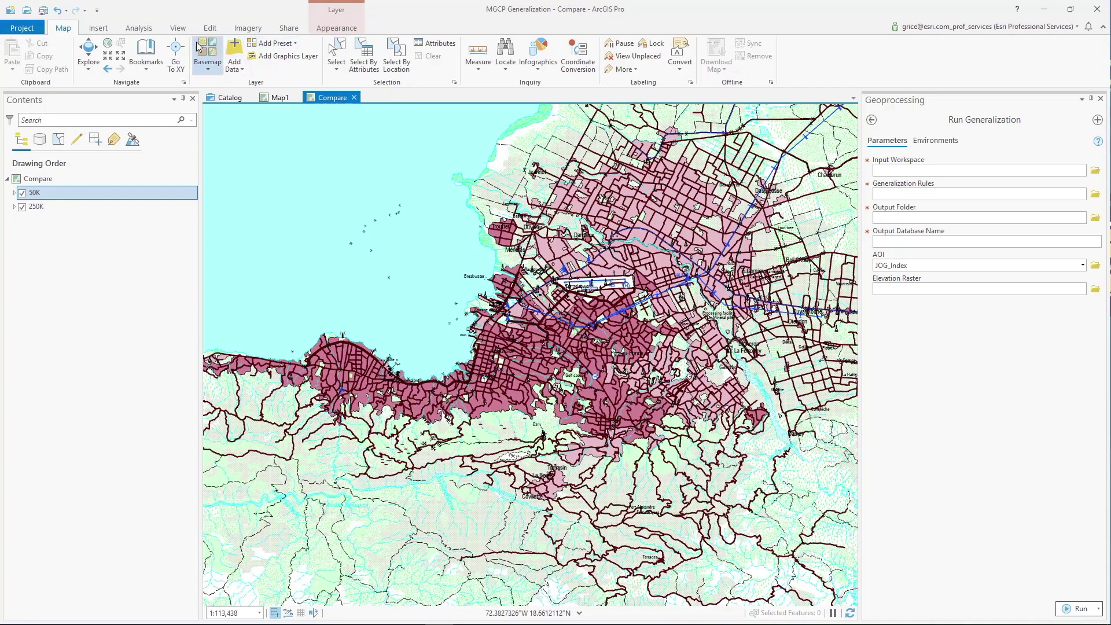
Compare the 50K and 250K layers by swiping at the Hydro - Collapse and Coastline 1 bookmarks.
click(152, 63)
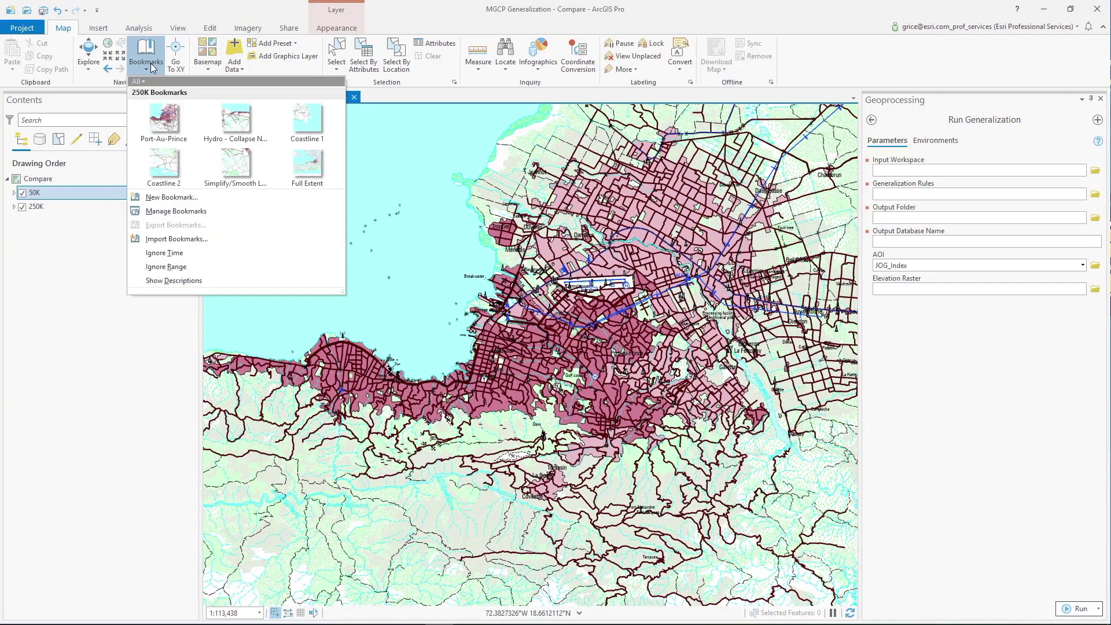
click(232, 126)
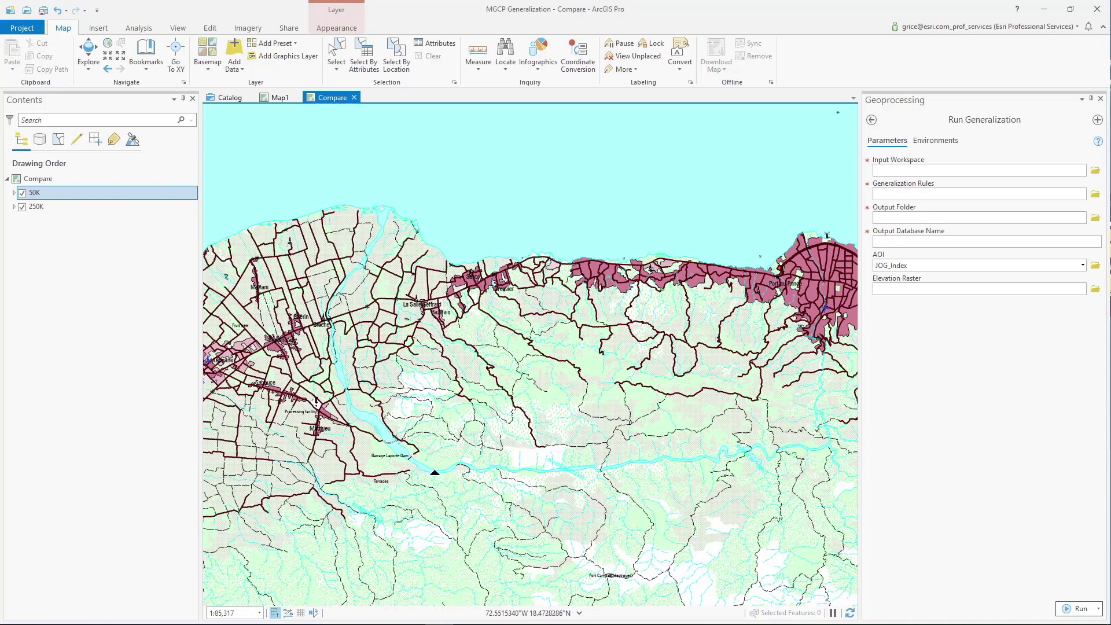
drag(223, 380, 834, 461)
click(146, 55)
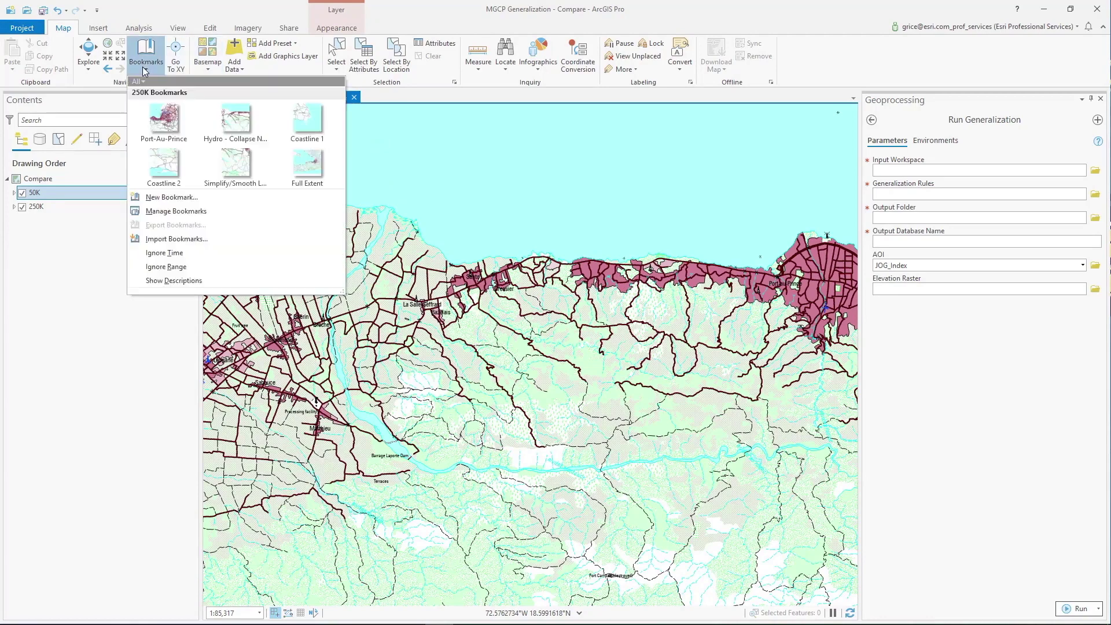
click(298, 124)
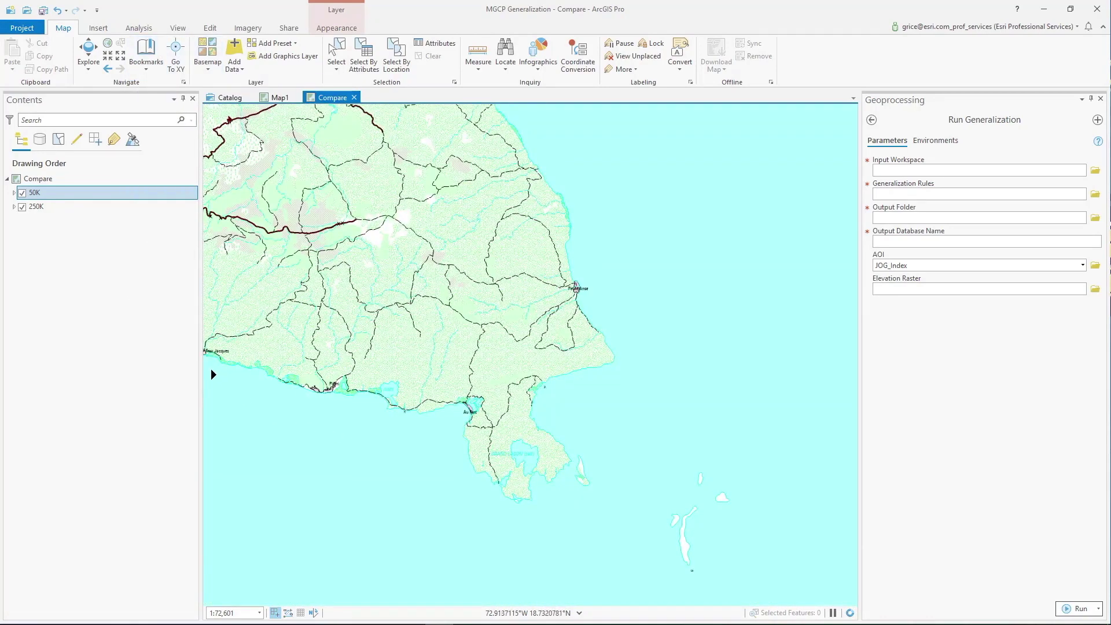
drag(211, 369, 204, 403)
Compare the 50K and 250K layers by swiping at the Coastline 2 and Simplify/Smooth bookmarks.
click(146, 55)
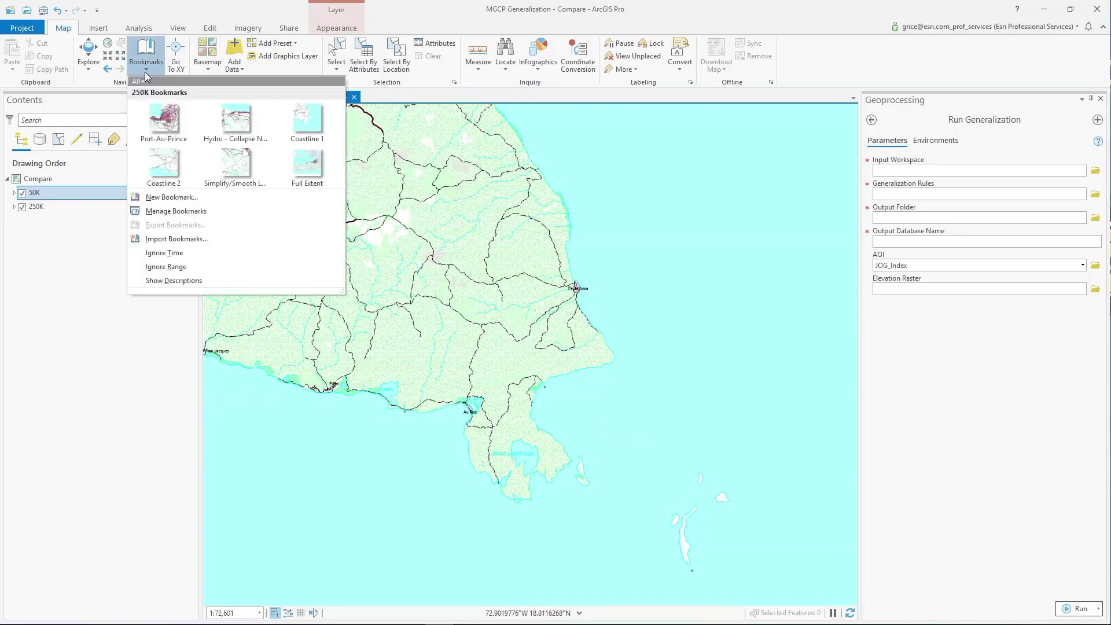
click(163, 126)
drag(230, 369, 721, 556)
drag(608, 548, 822, 549)
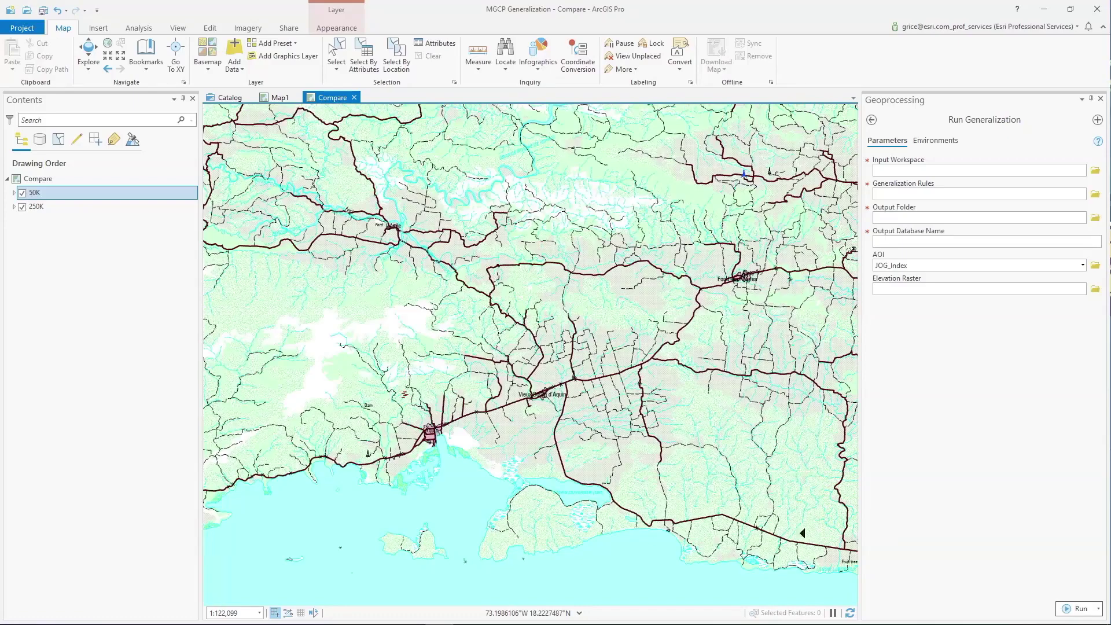
click(153, 60)
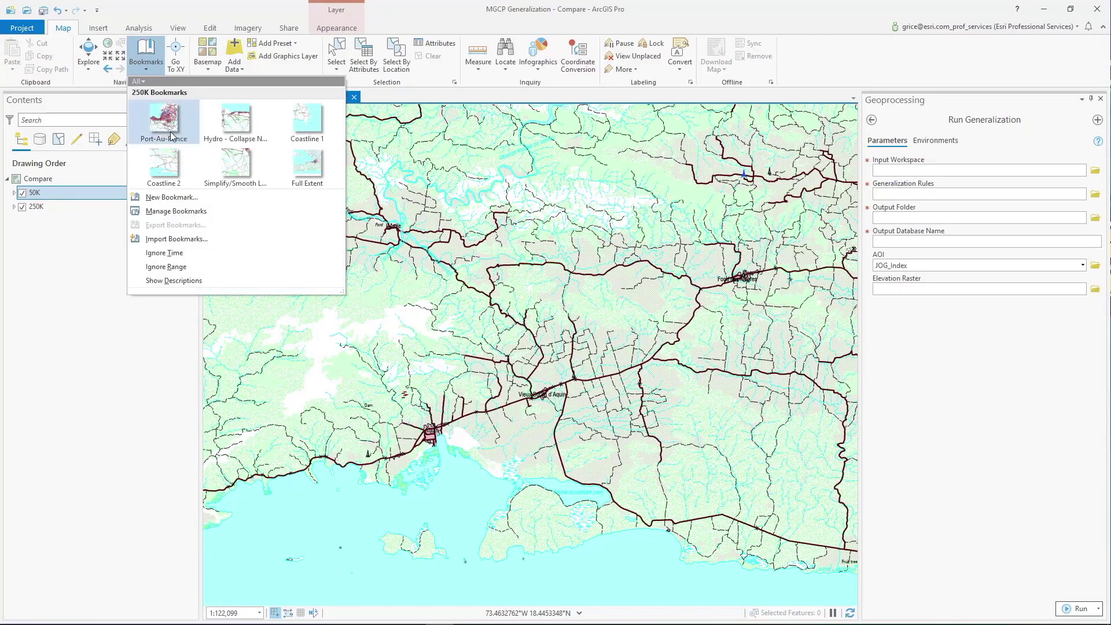
click(218, 169)
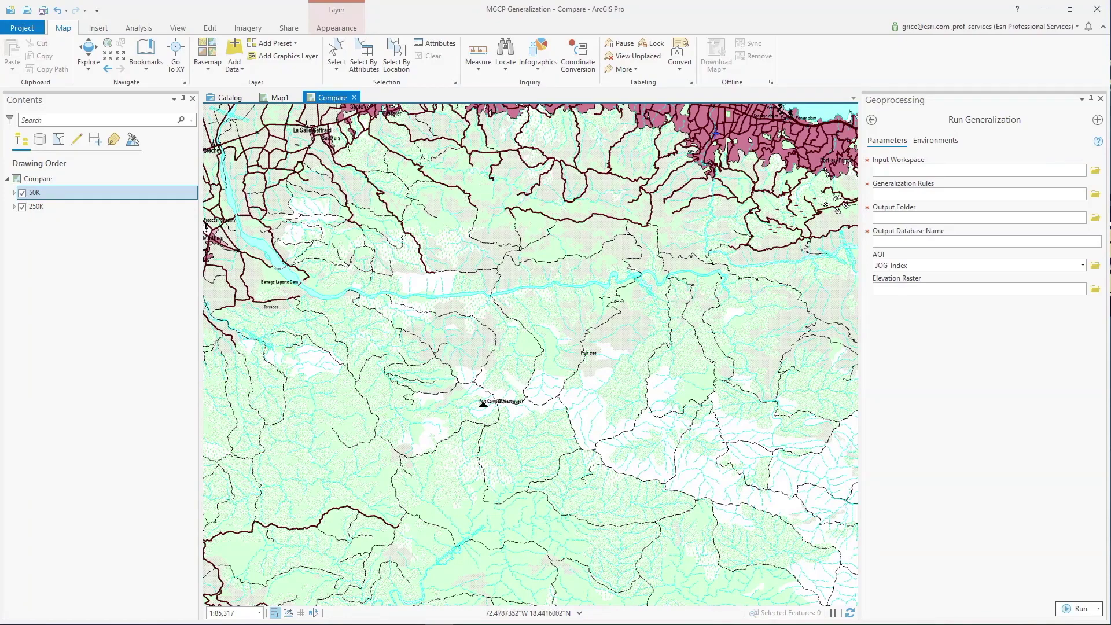
drag(238, 310, 854, 415)
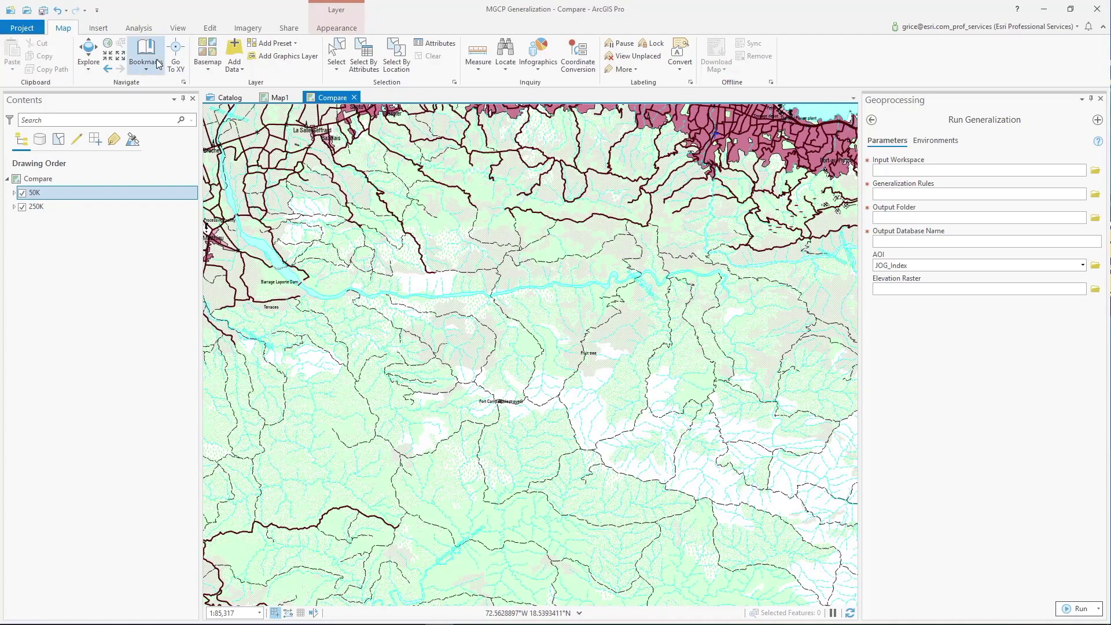
Return to the Full Extent bookmark and swipe the 50K layer across the map to compare it with 250K.
click(155, 67)
click(303, 172)
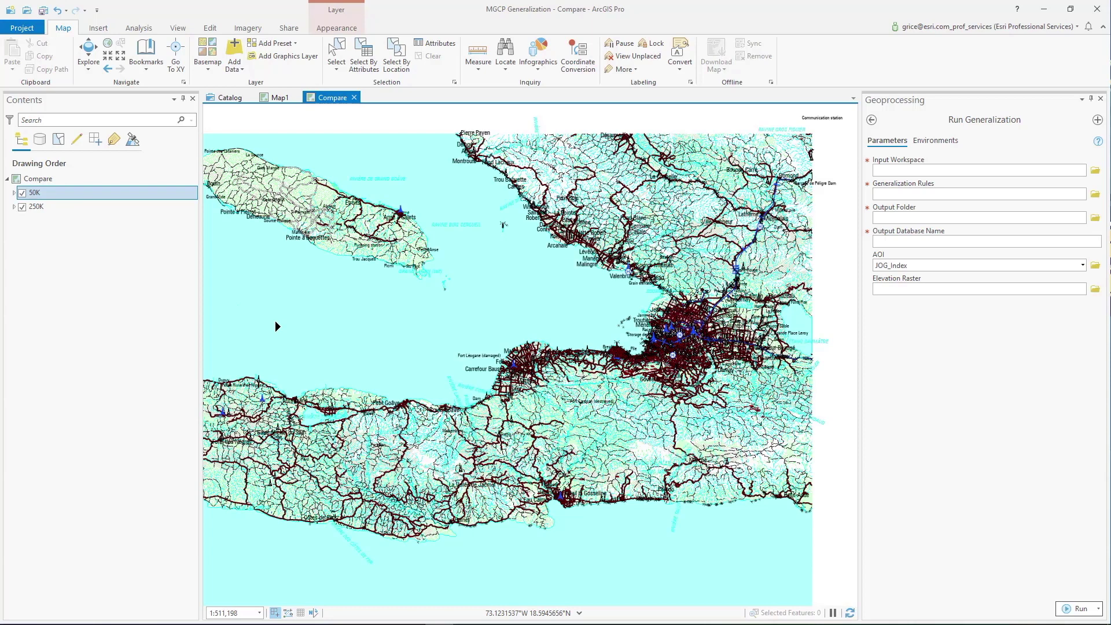
drag(209, 318, 825, 379)
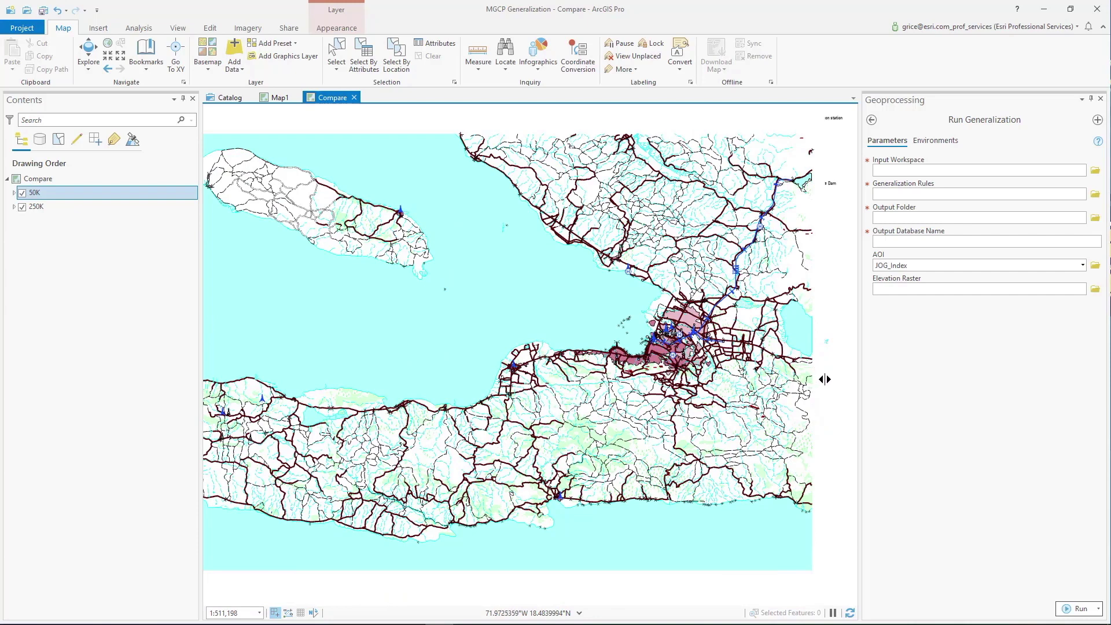
drag(825, 379, 822, 381)
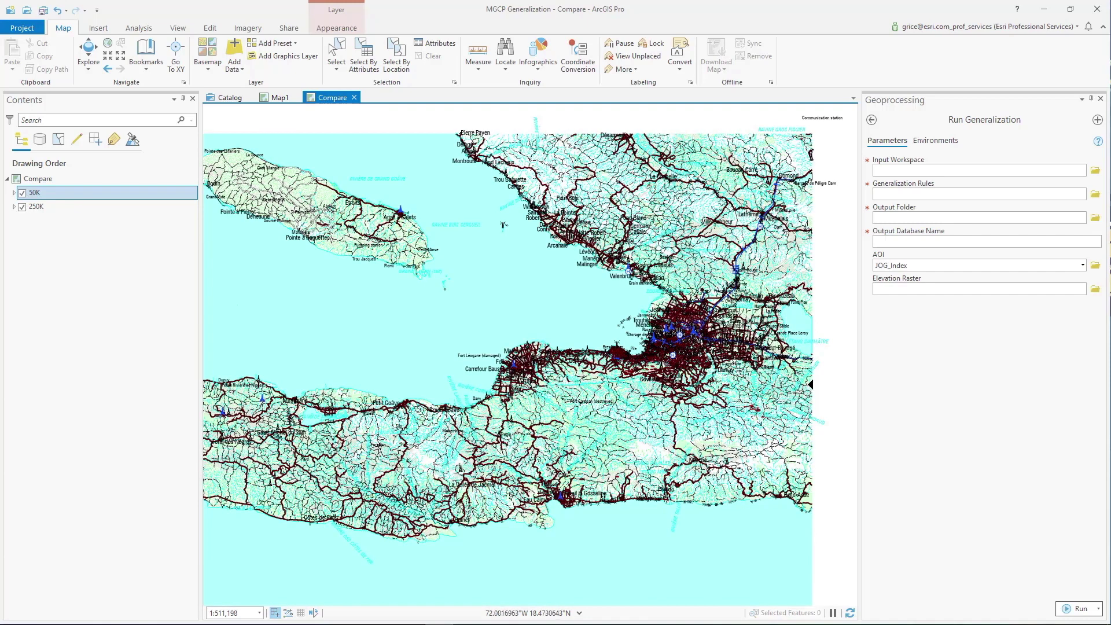